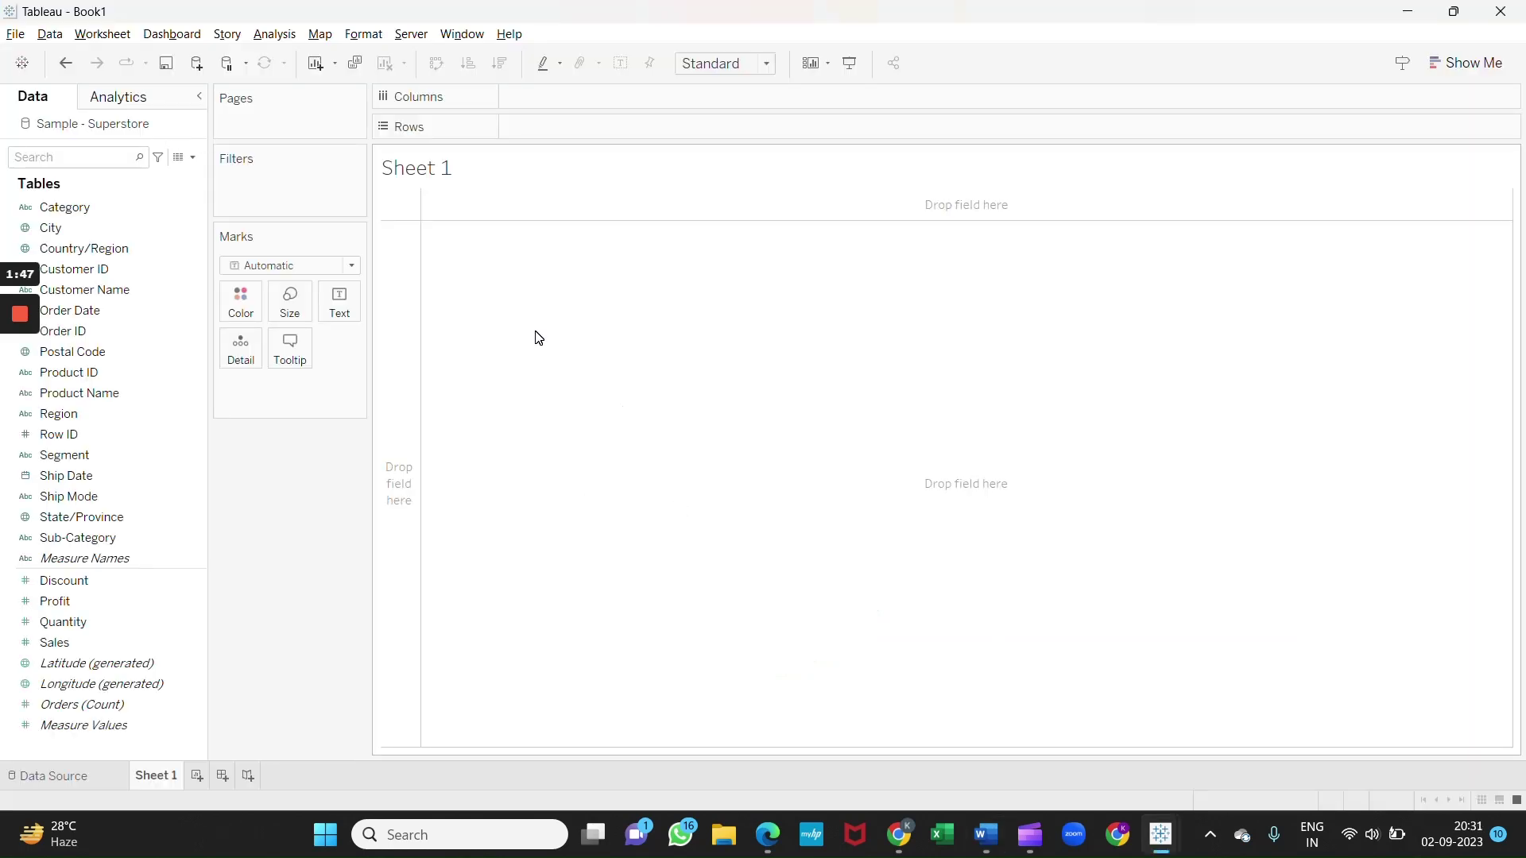
Change the Marks card mark type from Automatic to Pie
{"action": "left_click", "coordinate": [356, 269]}
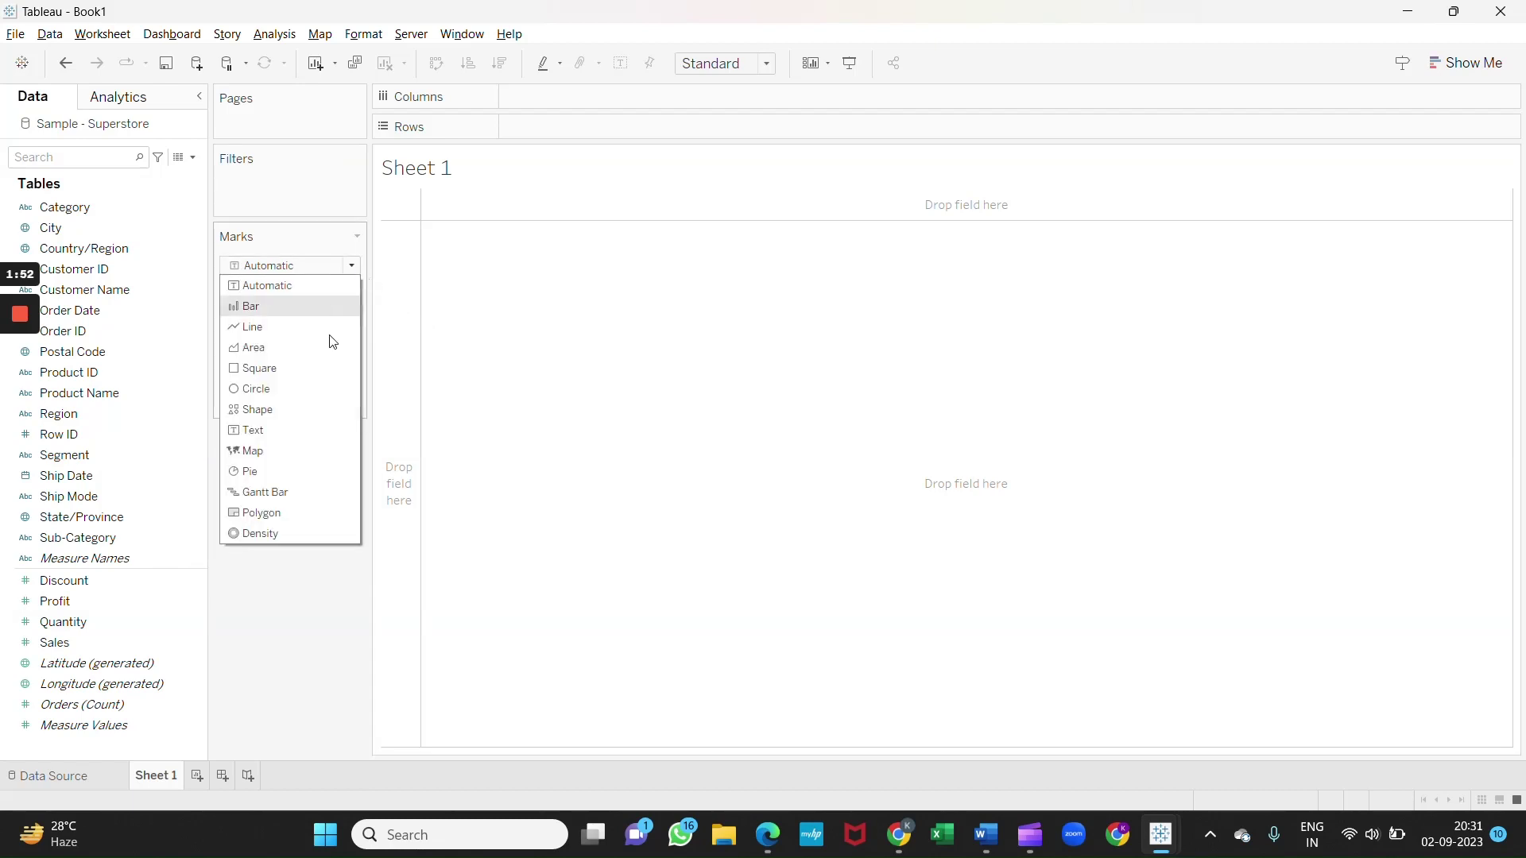
{"action": "left_click", "coordinate": [293, 471]}
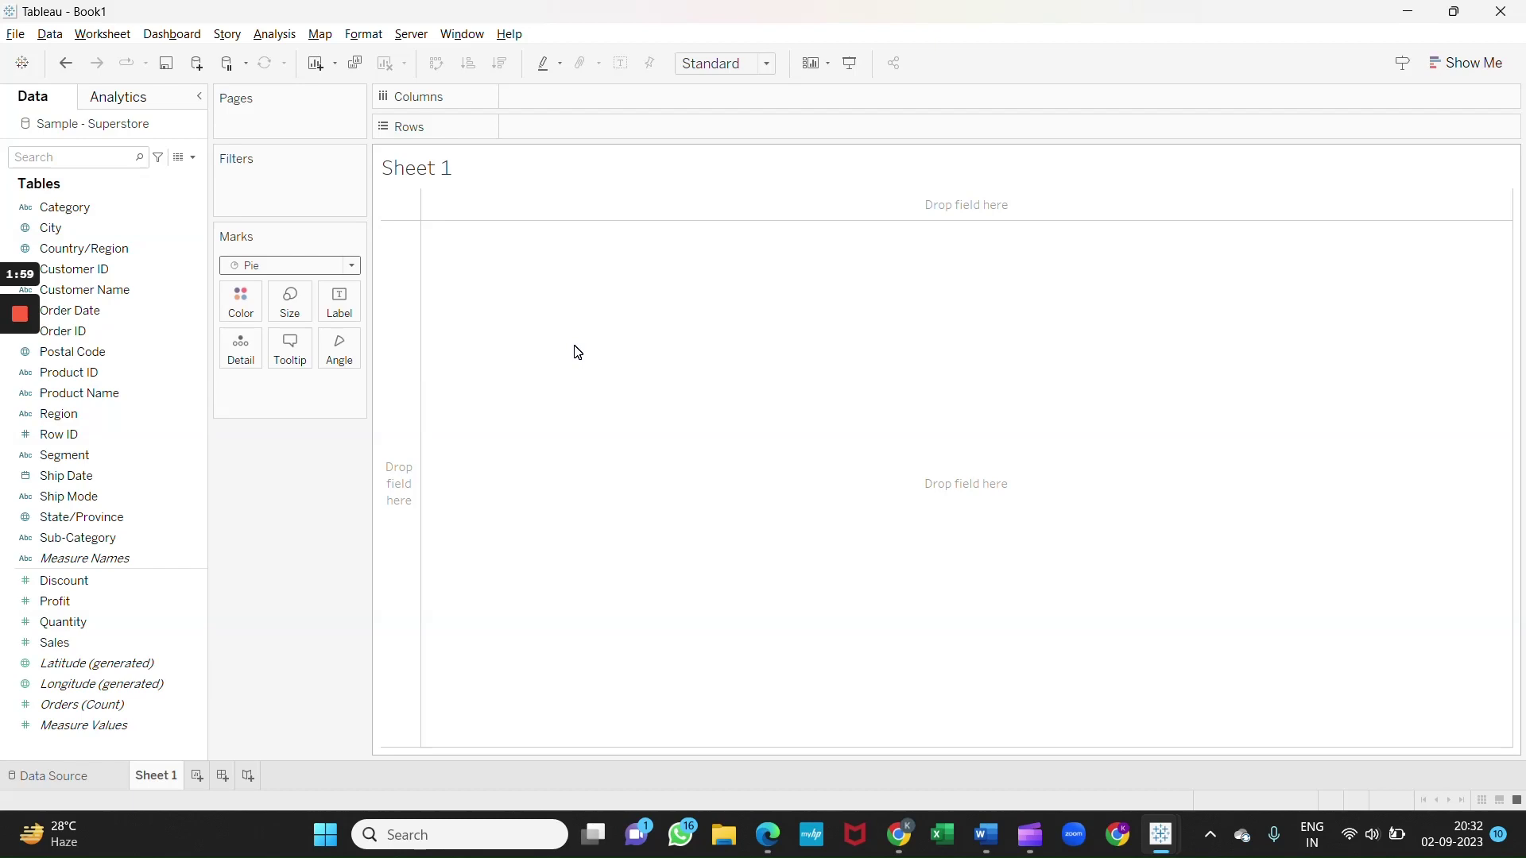
Add a parameter named 'Top 50 Customers' with Integer data type and current value 50
{"action": "left_click", "coordinate": [192, 157]}
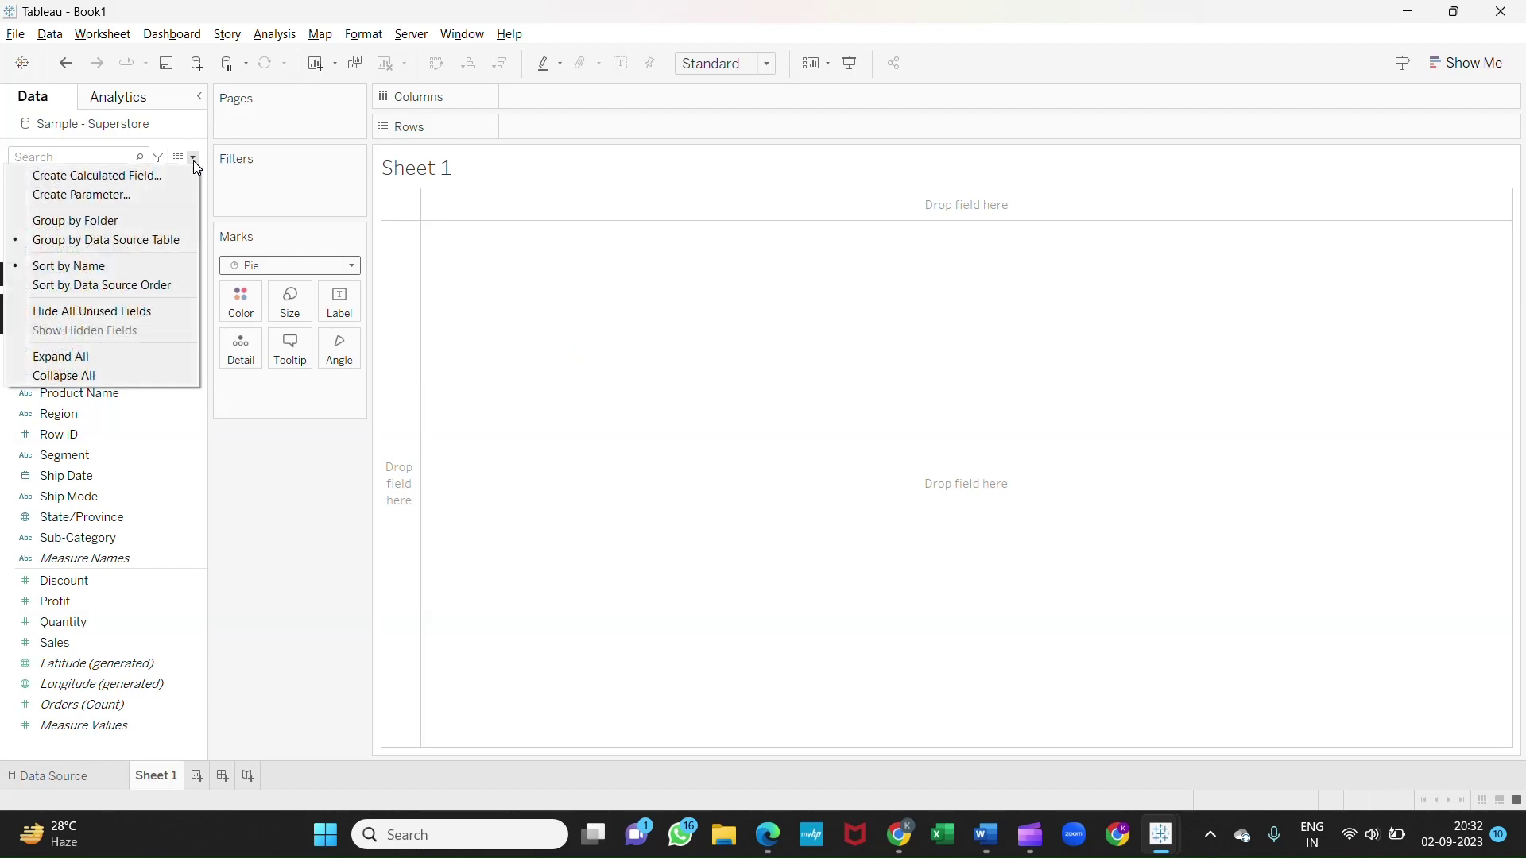
{"action": "left_click", "coordinate": [147, 191]}
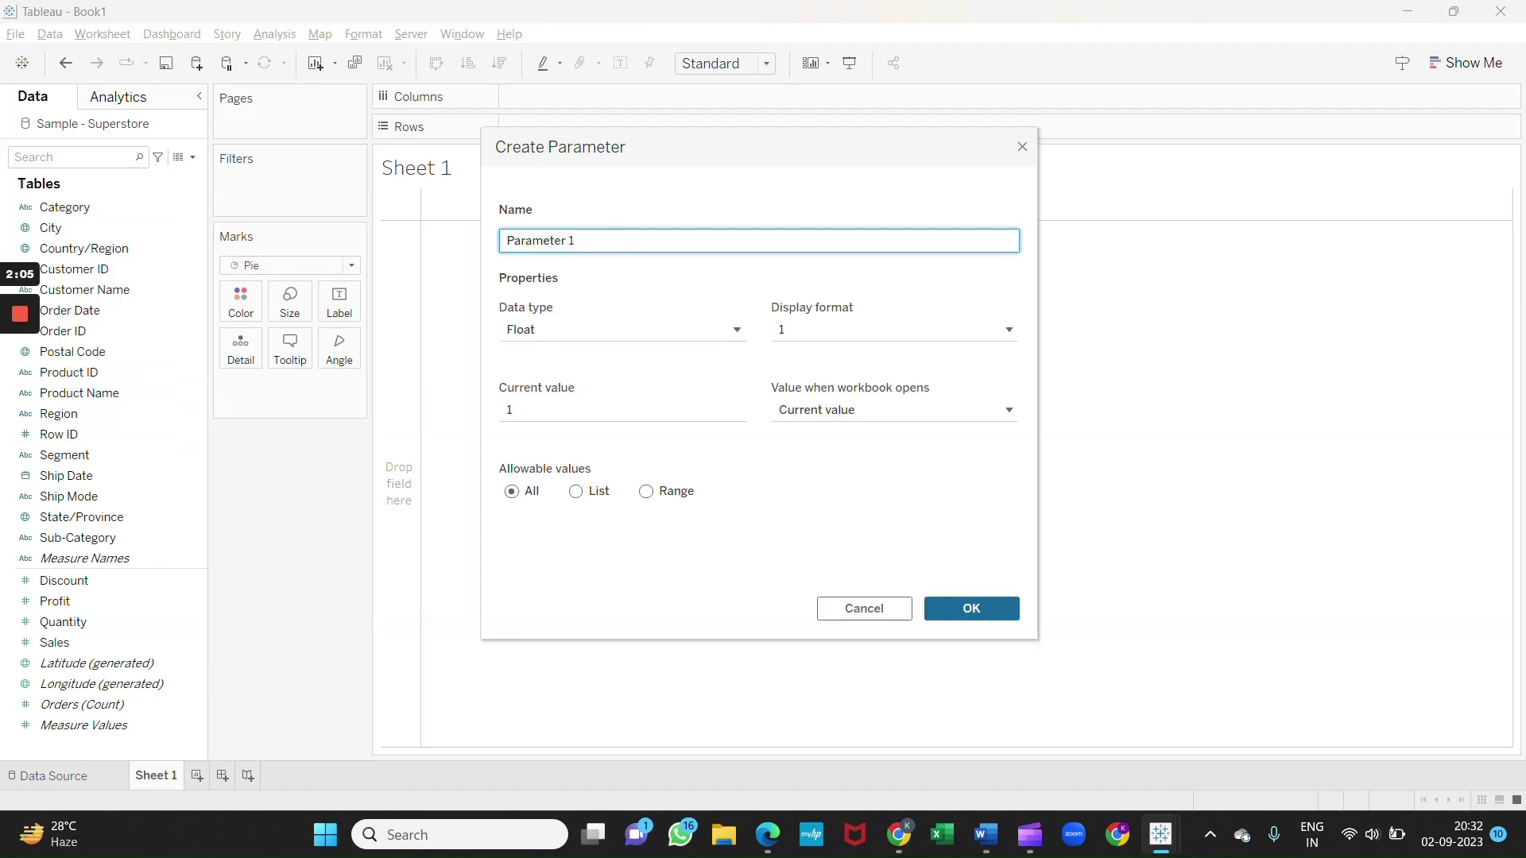
{"action": "key", "text": "BackSpace"}
{"action": "key", "text": "BackSpace"}
{"action": "key", "text": "BackSpace"}
{"action": "type", "text": "T"}
{"action": "type", "text": "Cus"}
{"action": "type", "text": "s"}
{"action": "left_click", "coordinate": [562, 408]}
{"action": "type", "text": "50"}
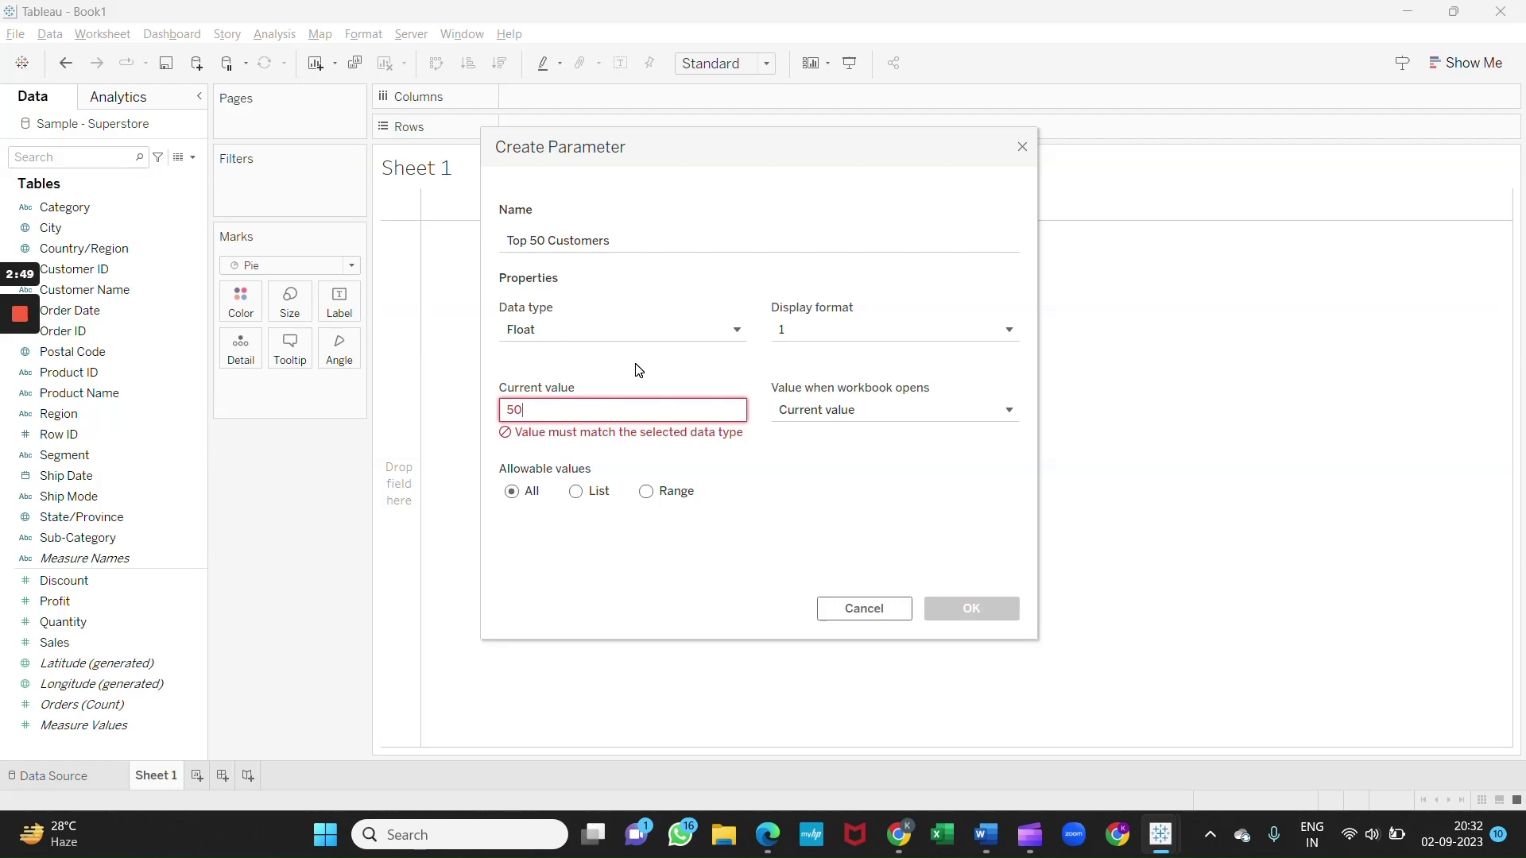
{"action": "left_click", "coordinate": [714, 337]}
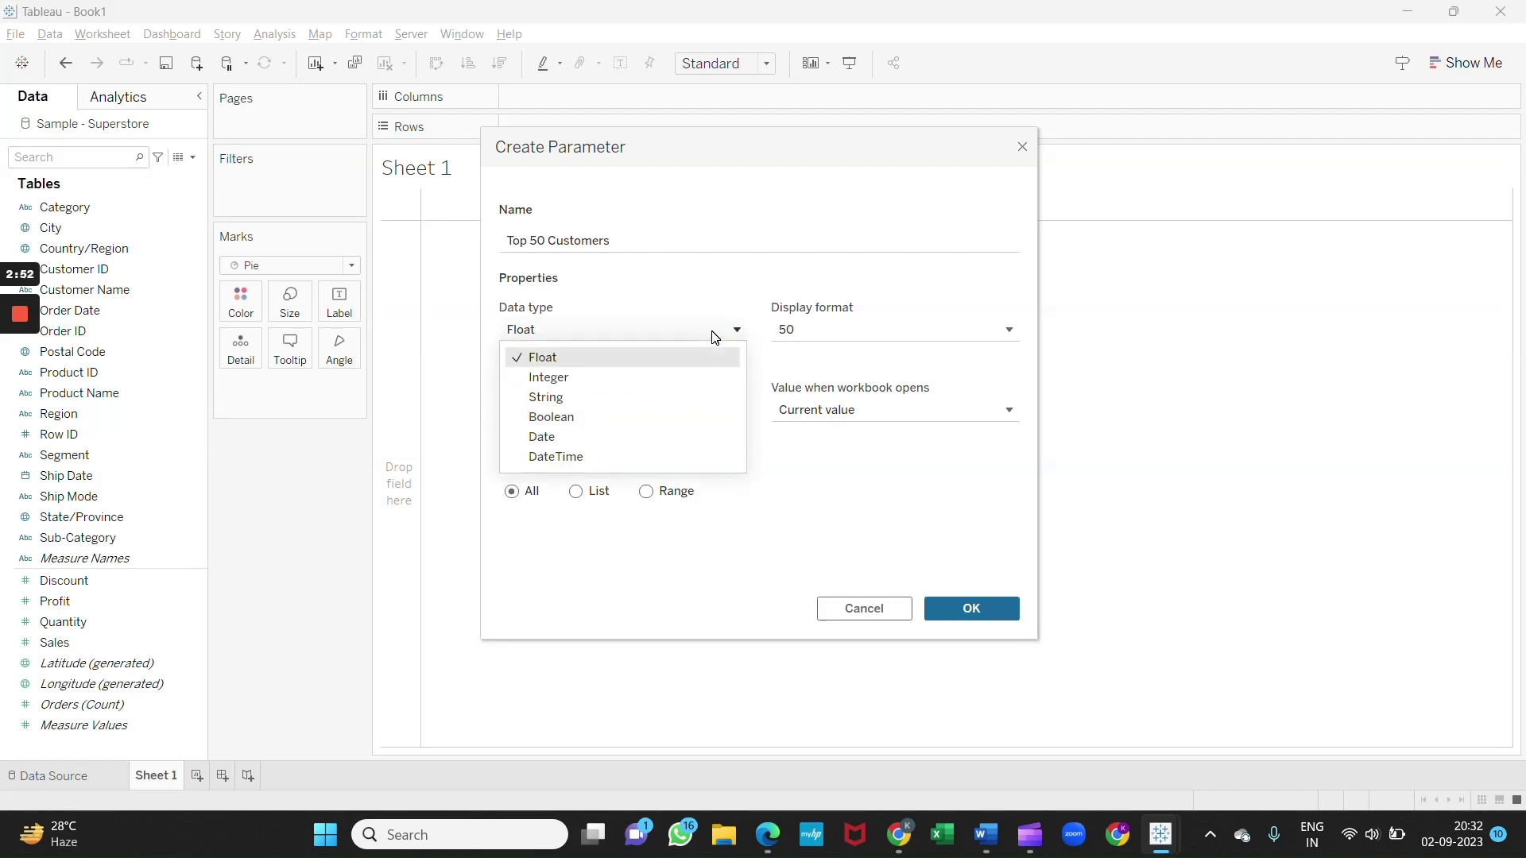
{"action": "left_click", "coordinate": [587, 380]}
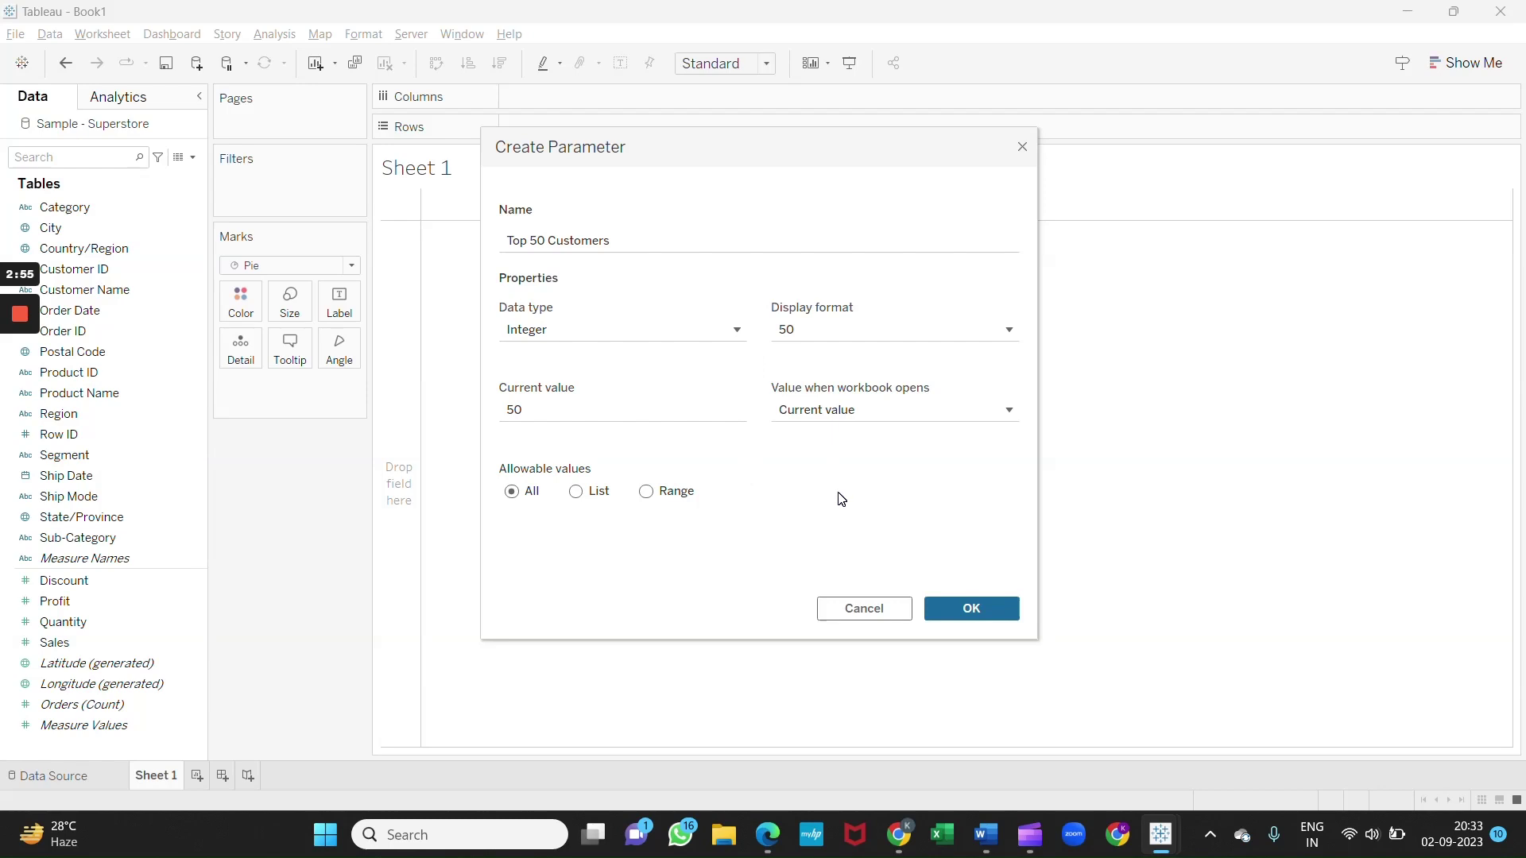
{"action": "left_click", "coordinate": [970, 609]}
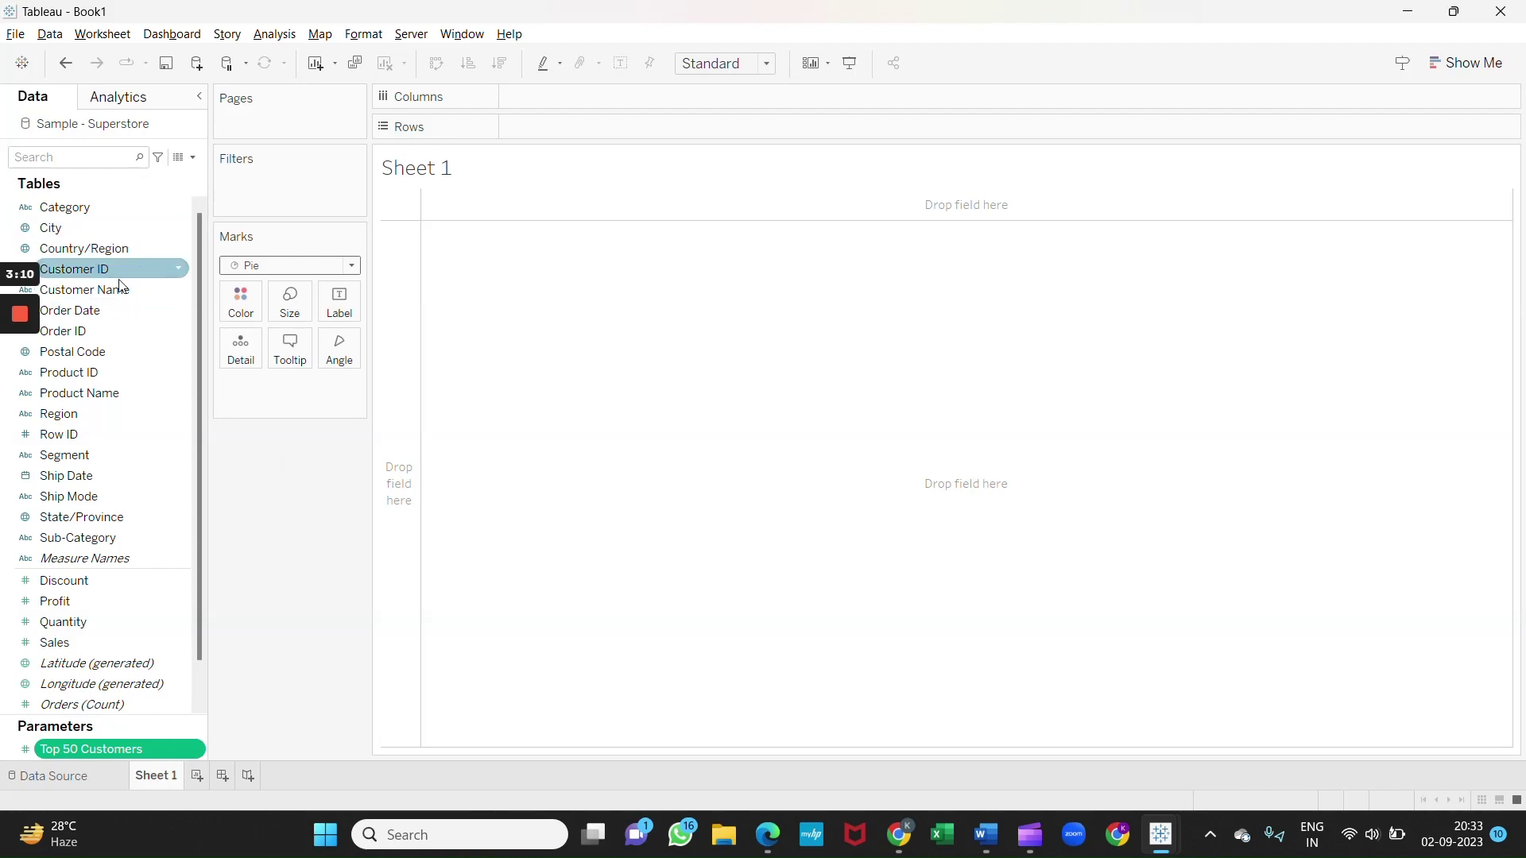
{"action": "scroll", "coordinate": [117, 292], "scroll_direction": "down", "scroll_amount": 1}
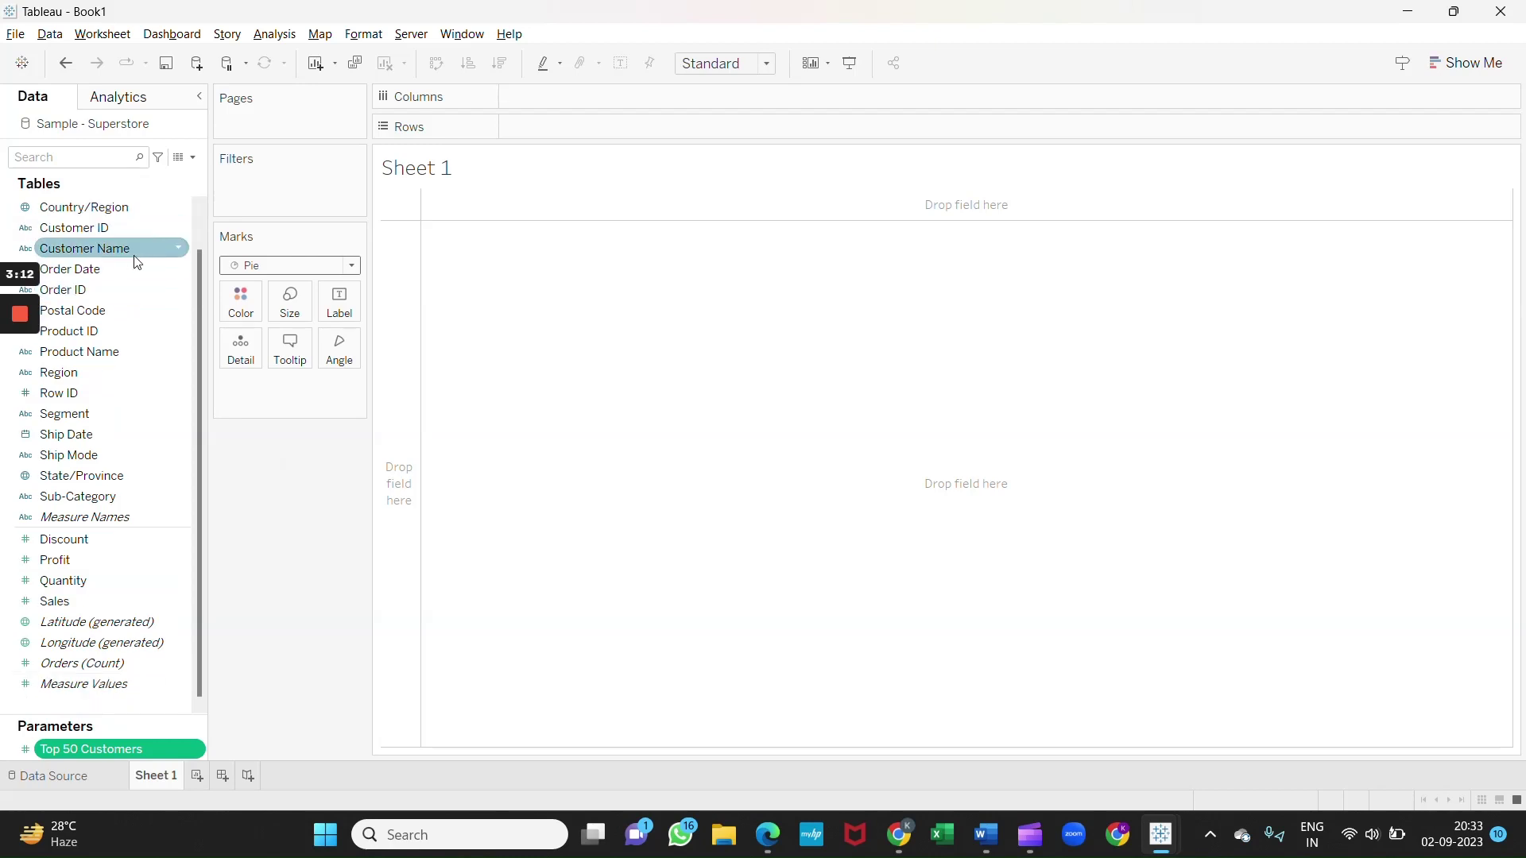
Create Customer Name Set keeping the top 'Top 50 Customers' customers by Sum of Sales
{"action": "right_click", "coordinate": [177, 252]}
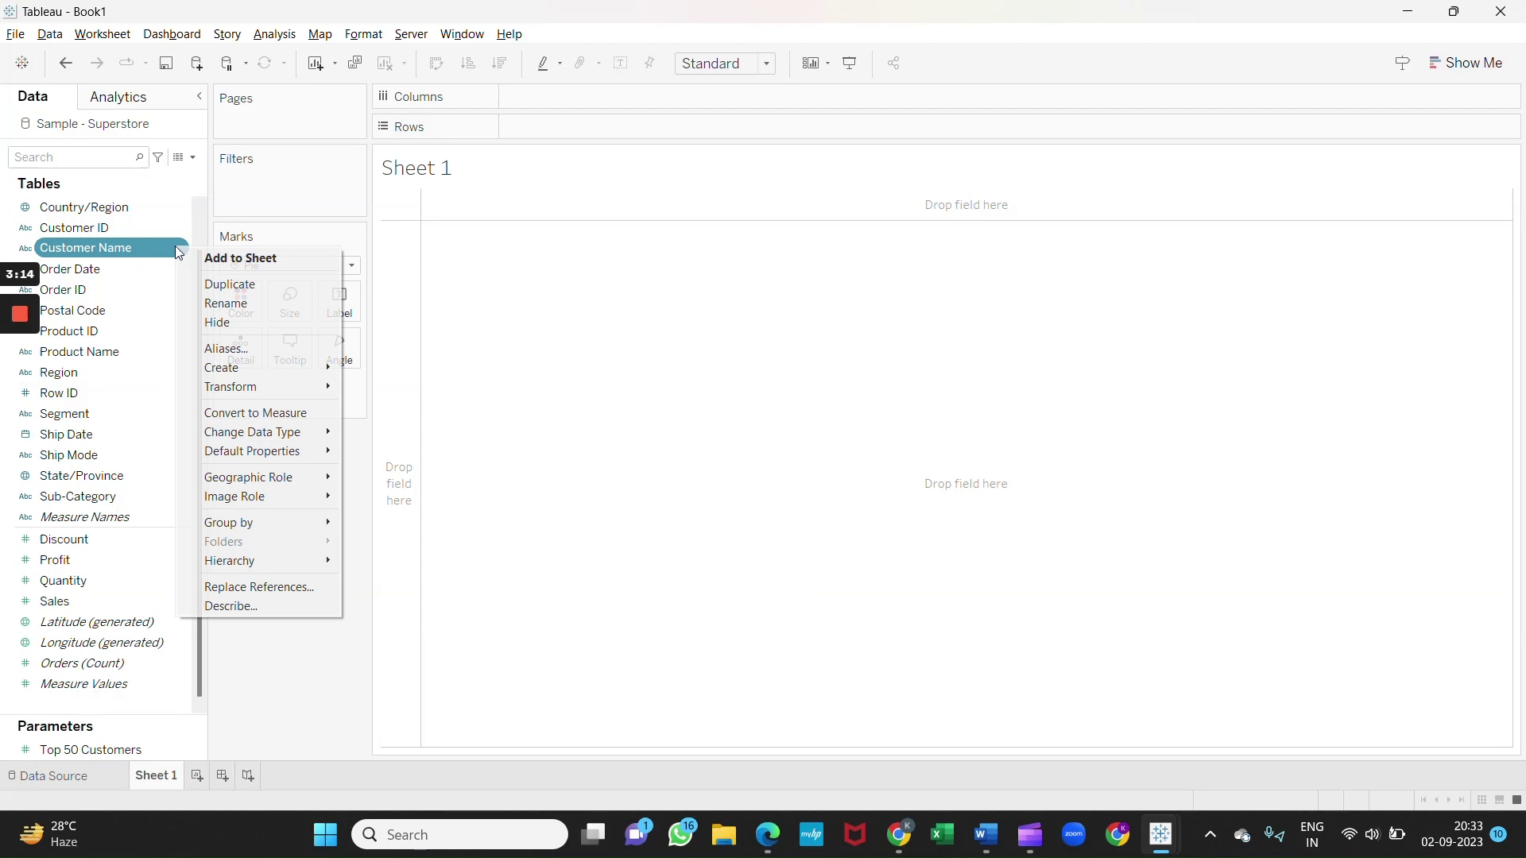
{"action": "mouse_move", "coordinate": [265, 367]}
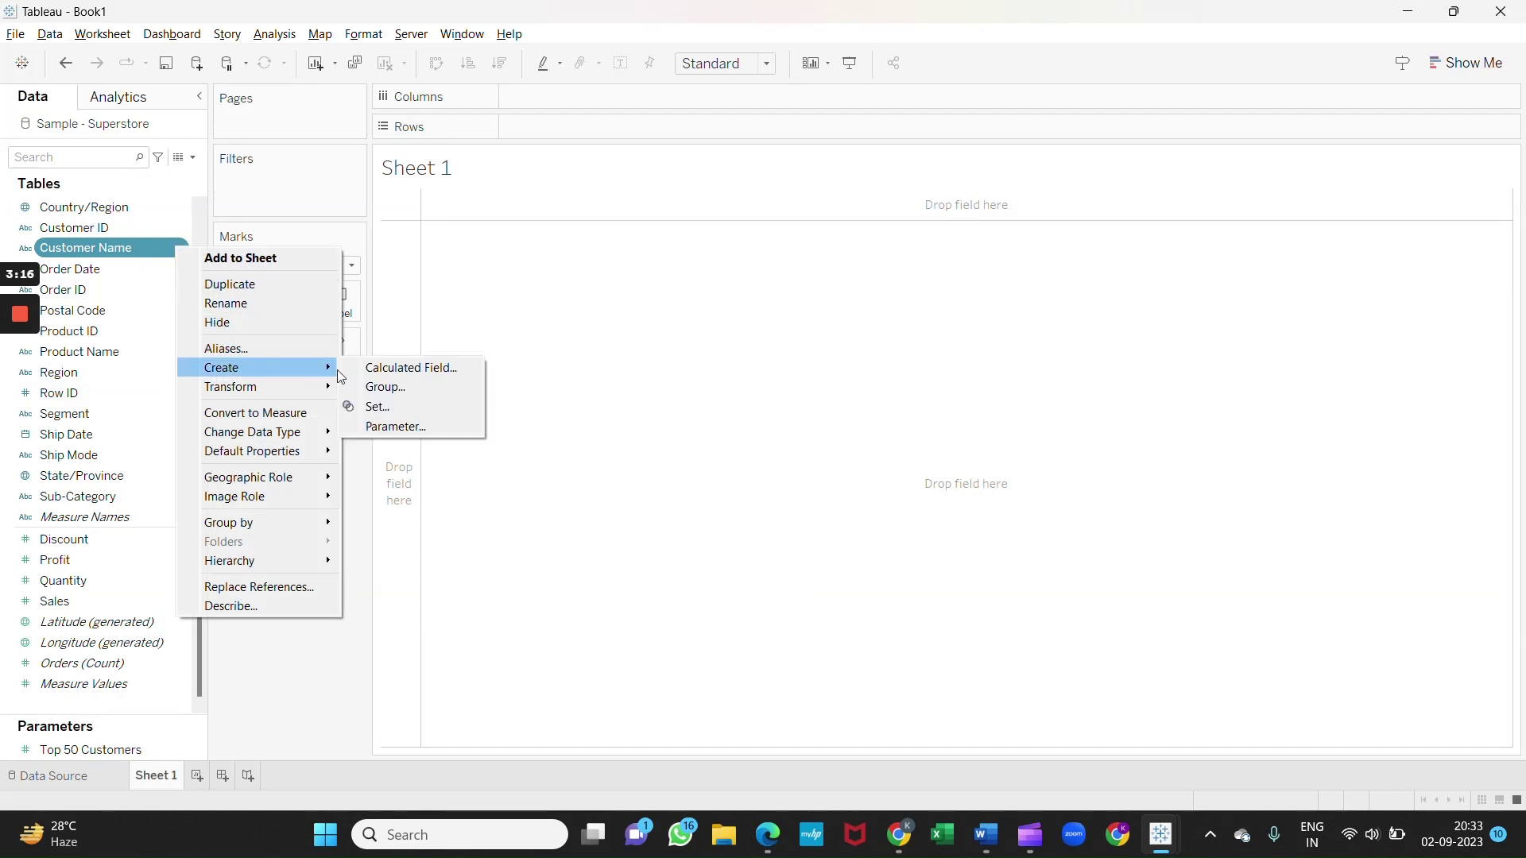
{"action": "left_click", "coordinate": [401, 416]}
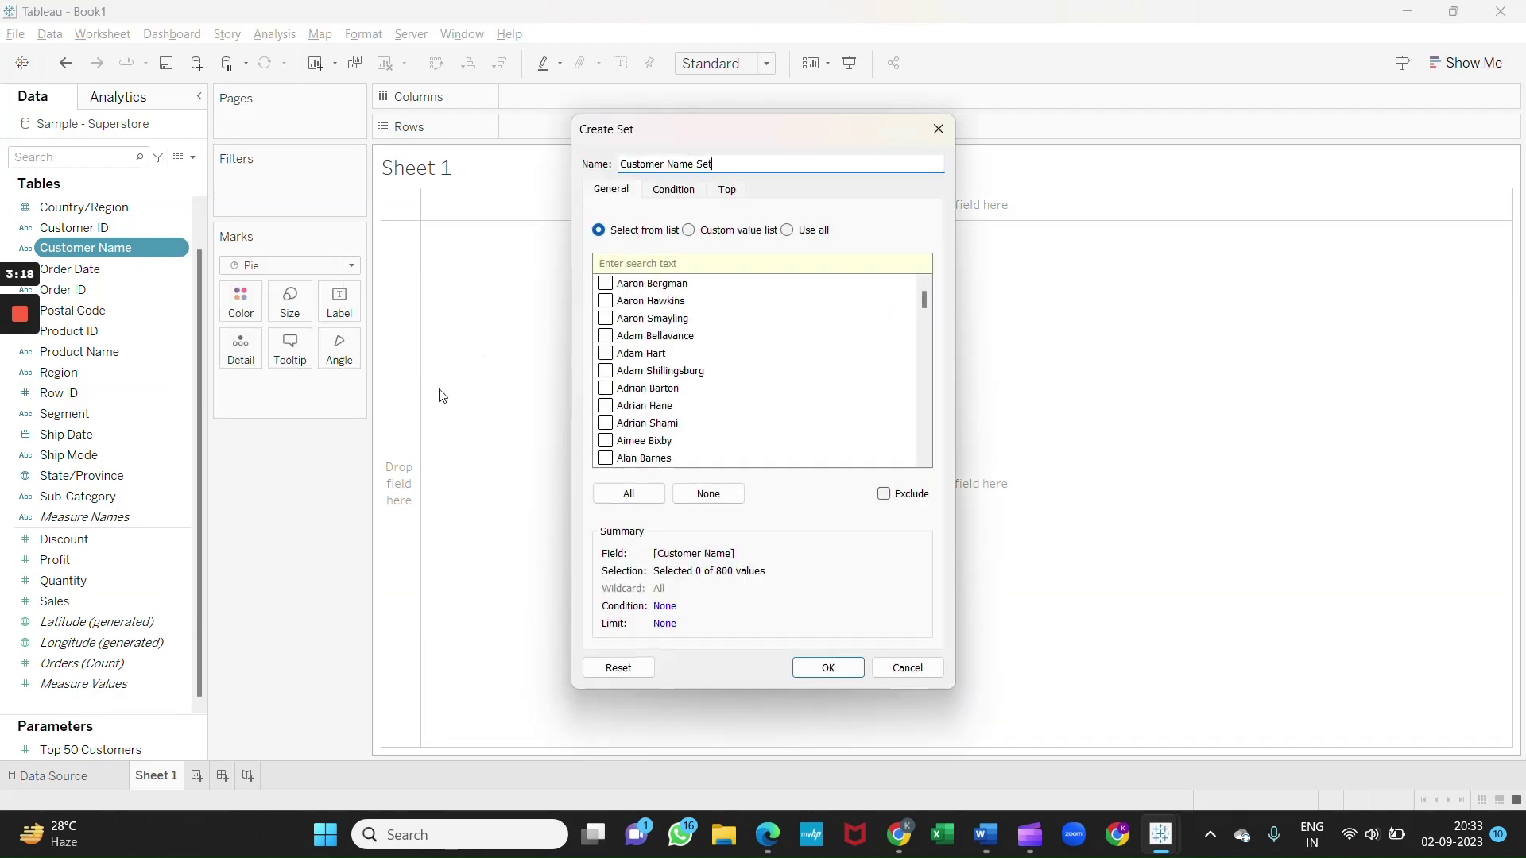
{"action": "left_click", "coordinate": [735, 194]}
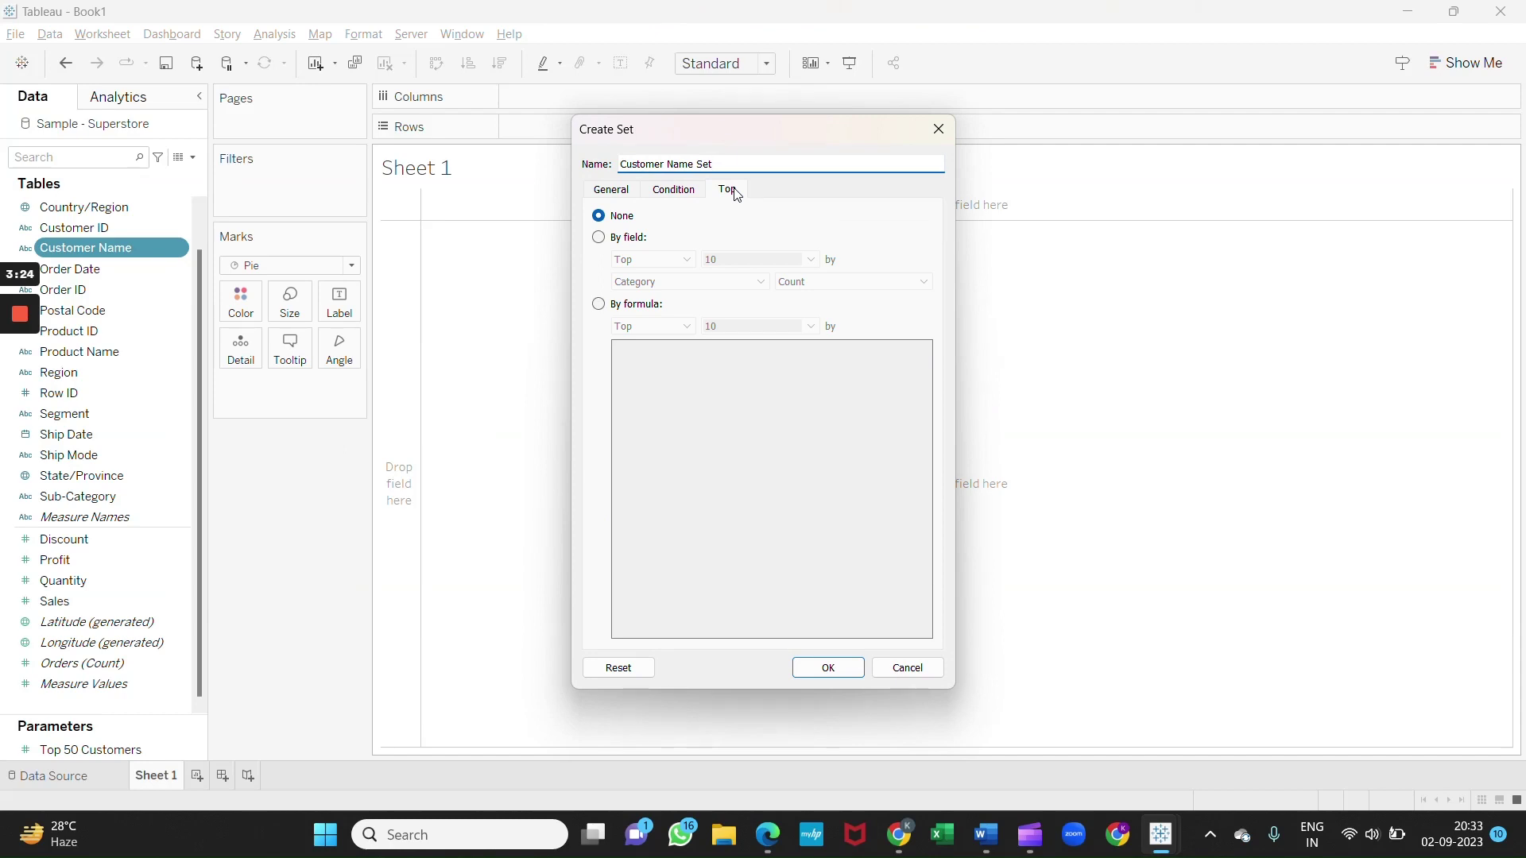
{"action": "left_click", "coordinate": [600, 236]}
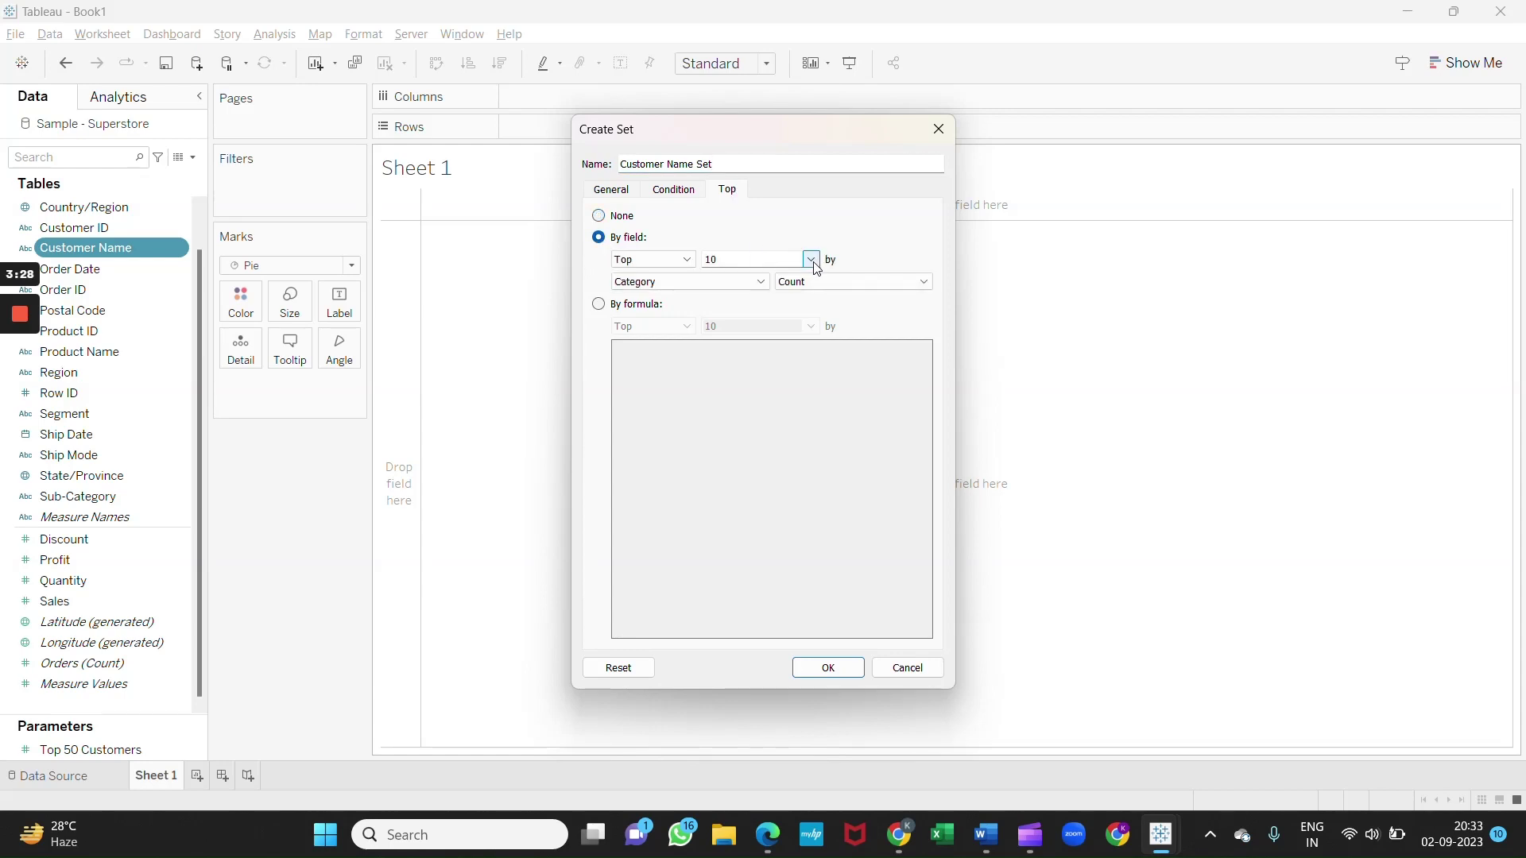
{"action": "left_click", "coordinate": [811, 260]}
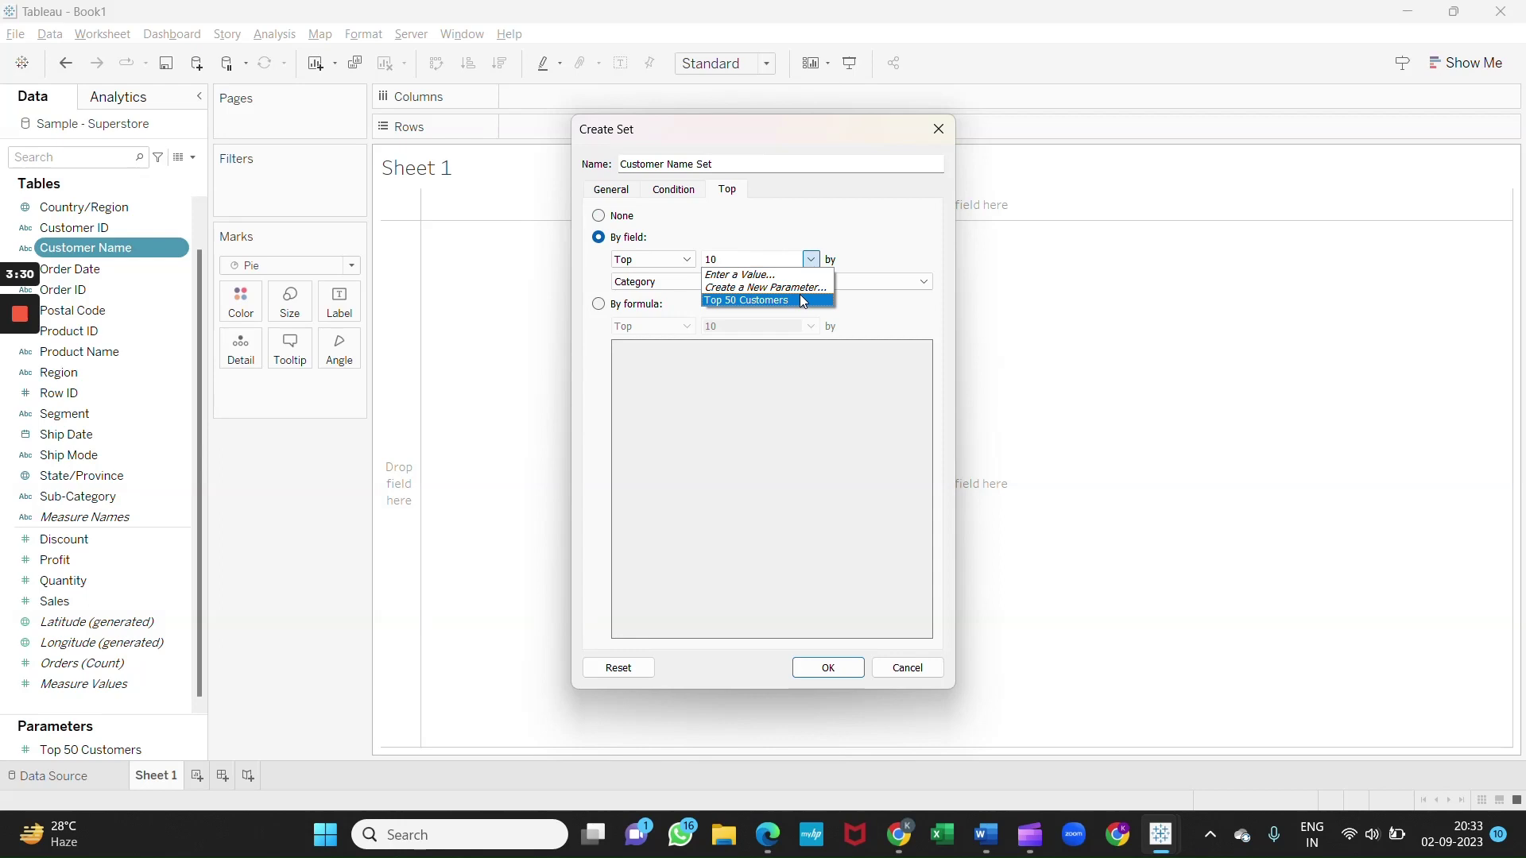
{"action": "left_click", "coordinate": [801, 302]}
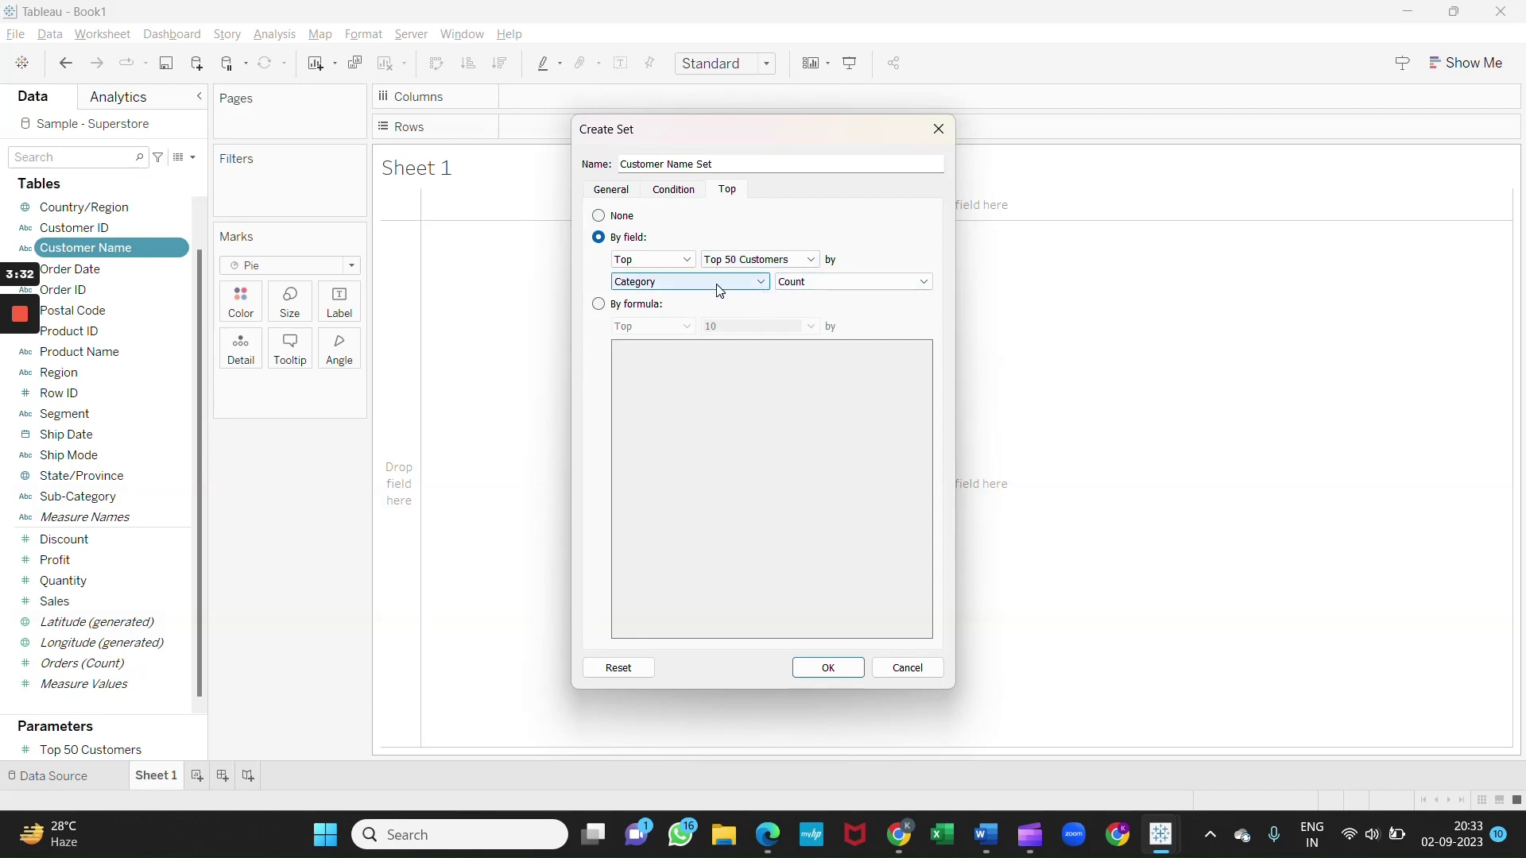
{"action": "left_click", "coordinate": [757, 286]}
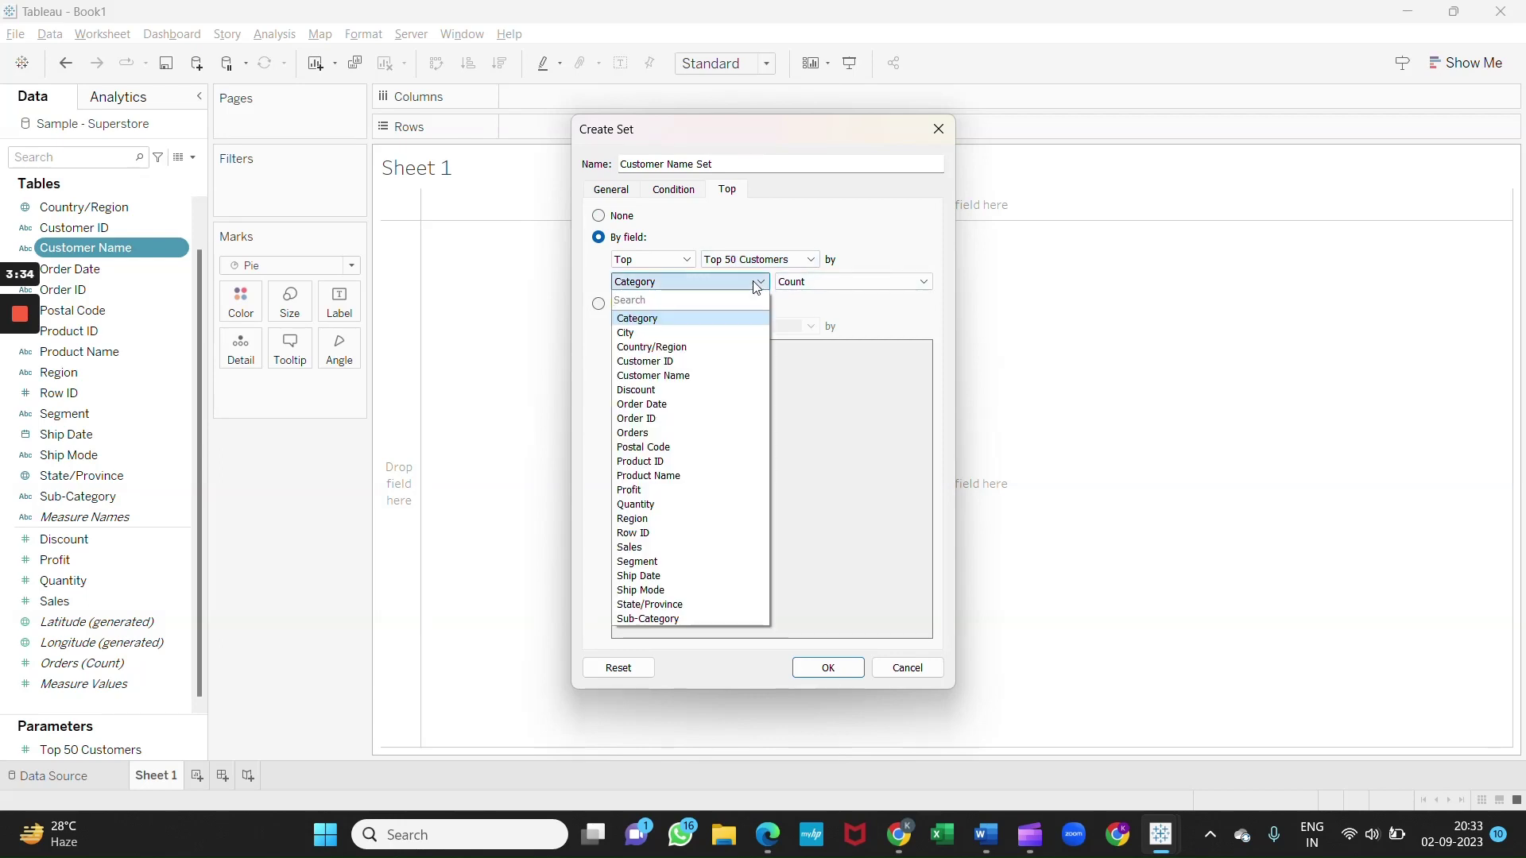
{"action": "type", "text": "sale"}
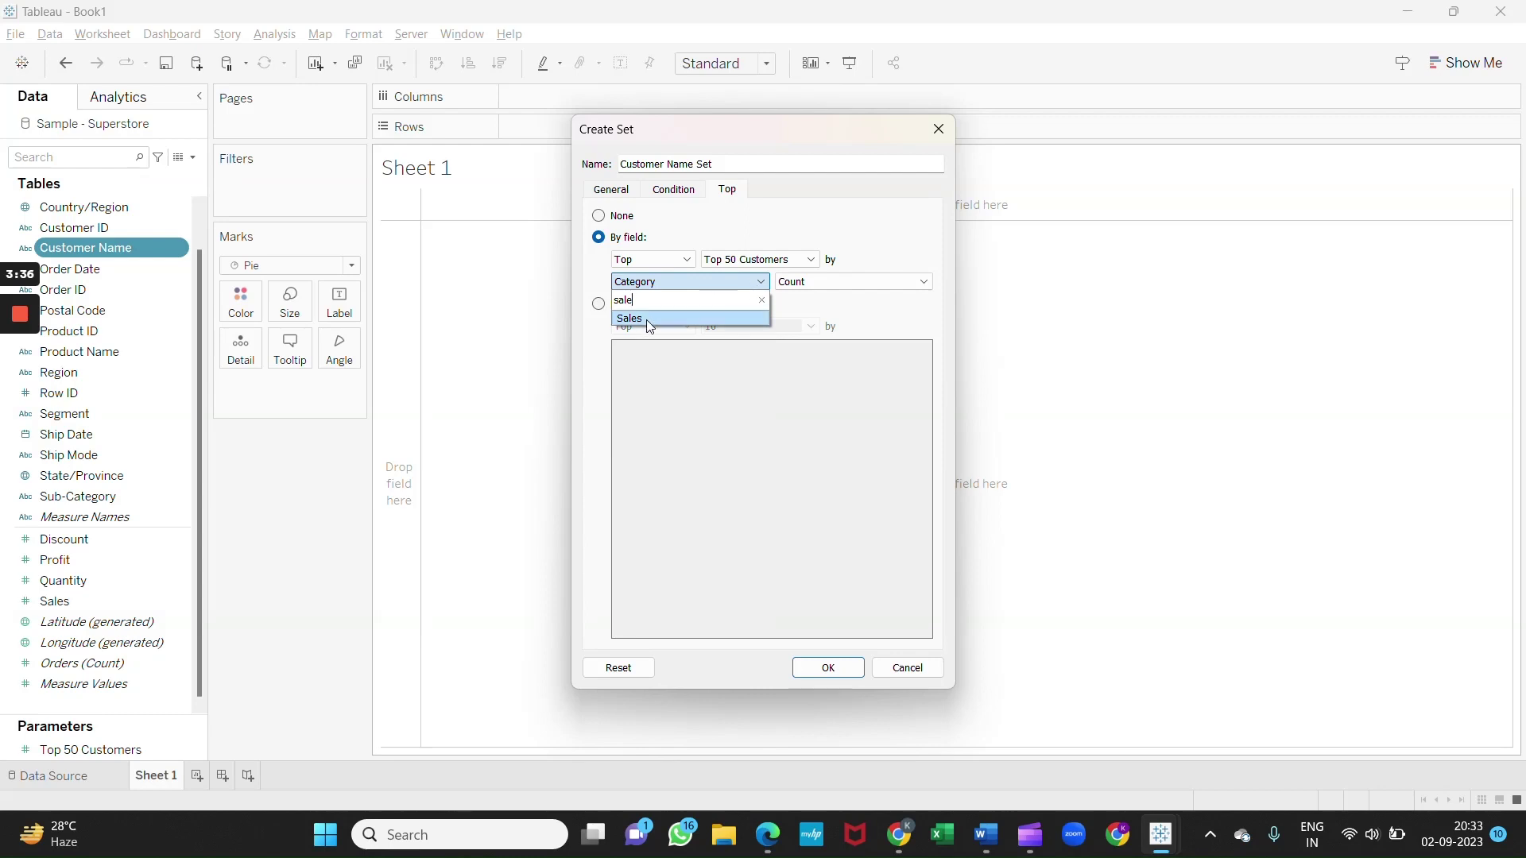
{"action": "left_click", "coordinate": [649, 323]}
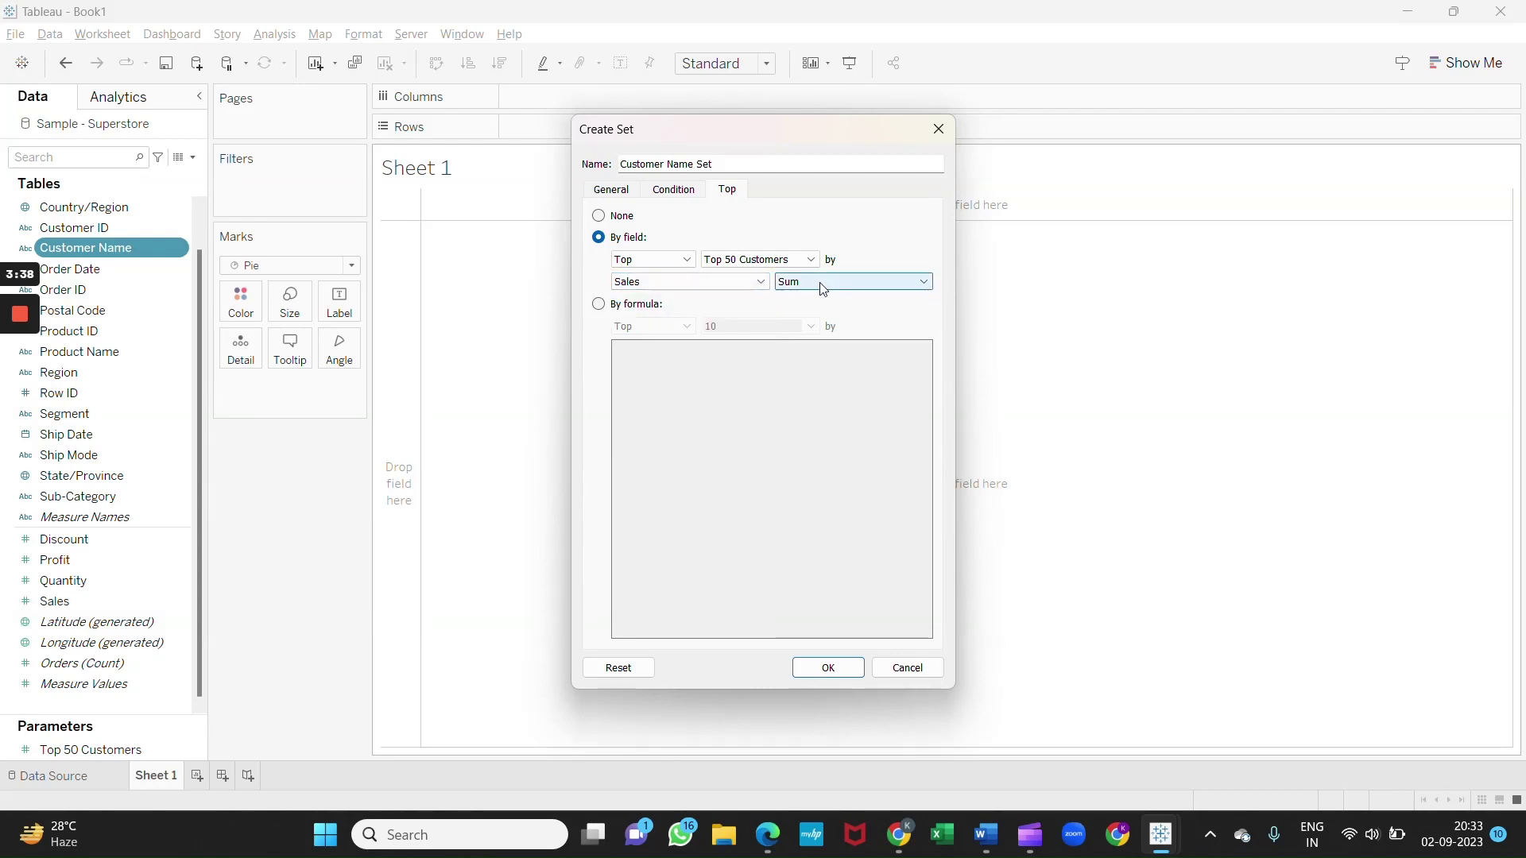
{"action": "left_click", "coordinate": [831, 668]}
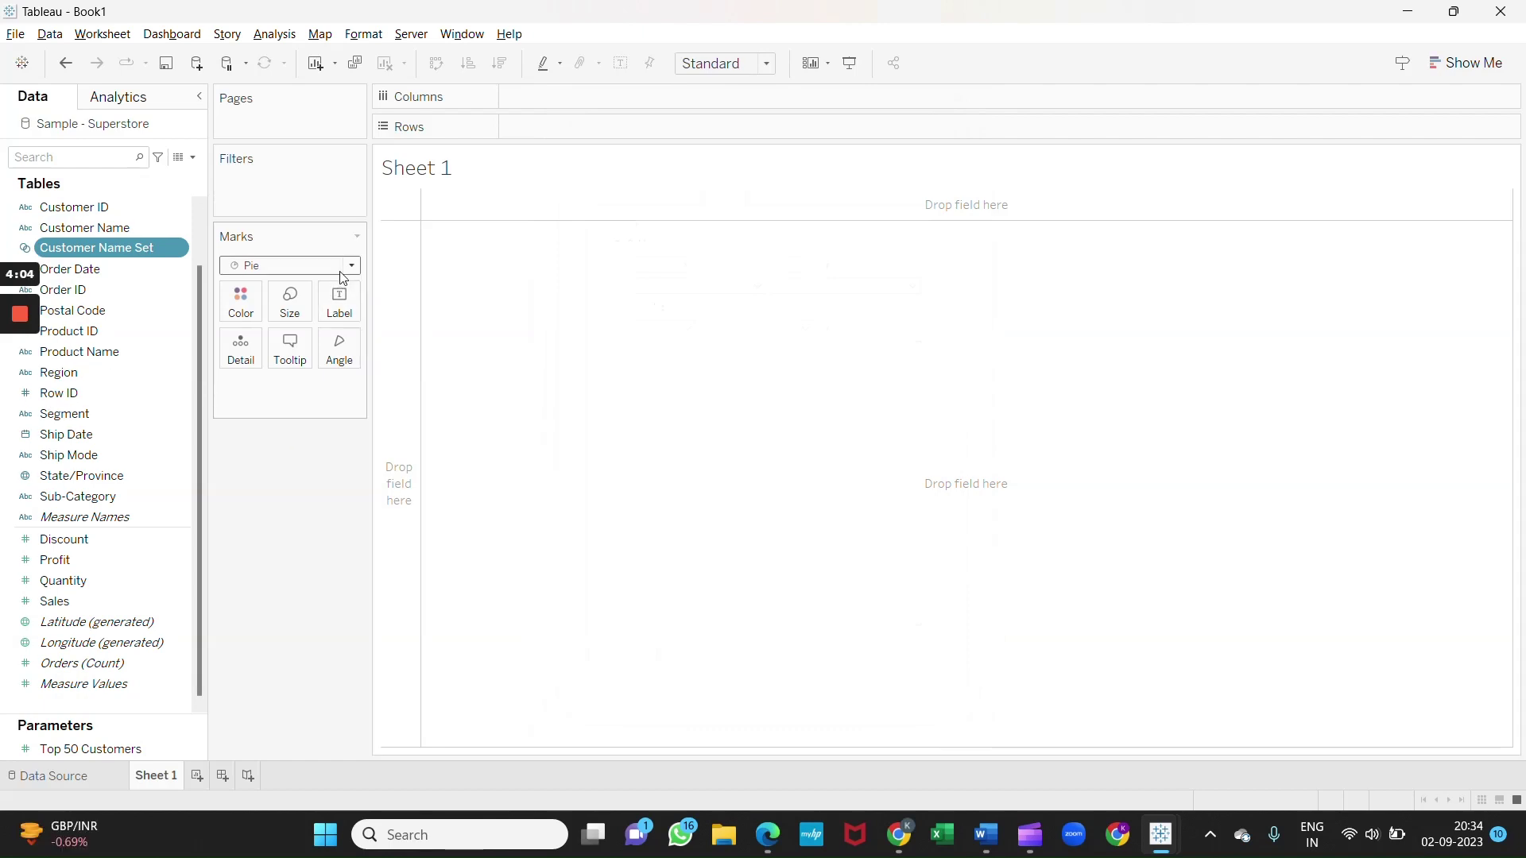
Keep Pie marks and colour the slices by Customer Name Set
{"action": "left_click", "coordinate": [352, 266]}
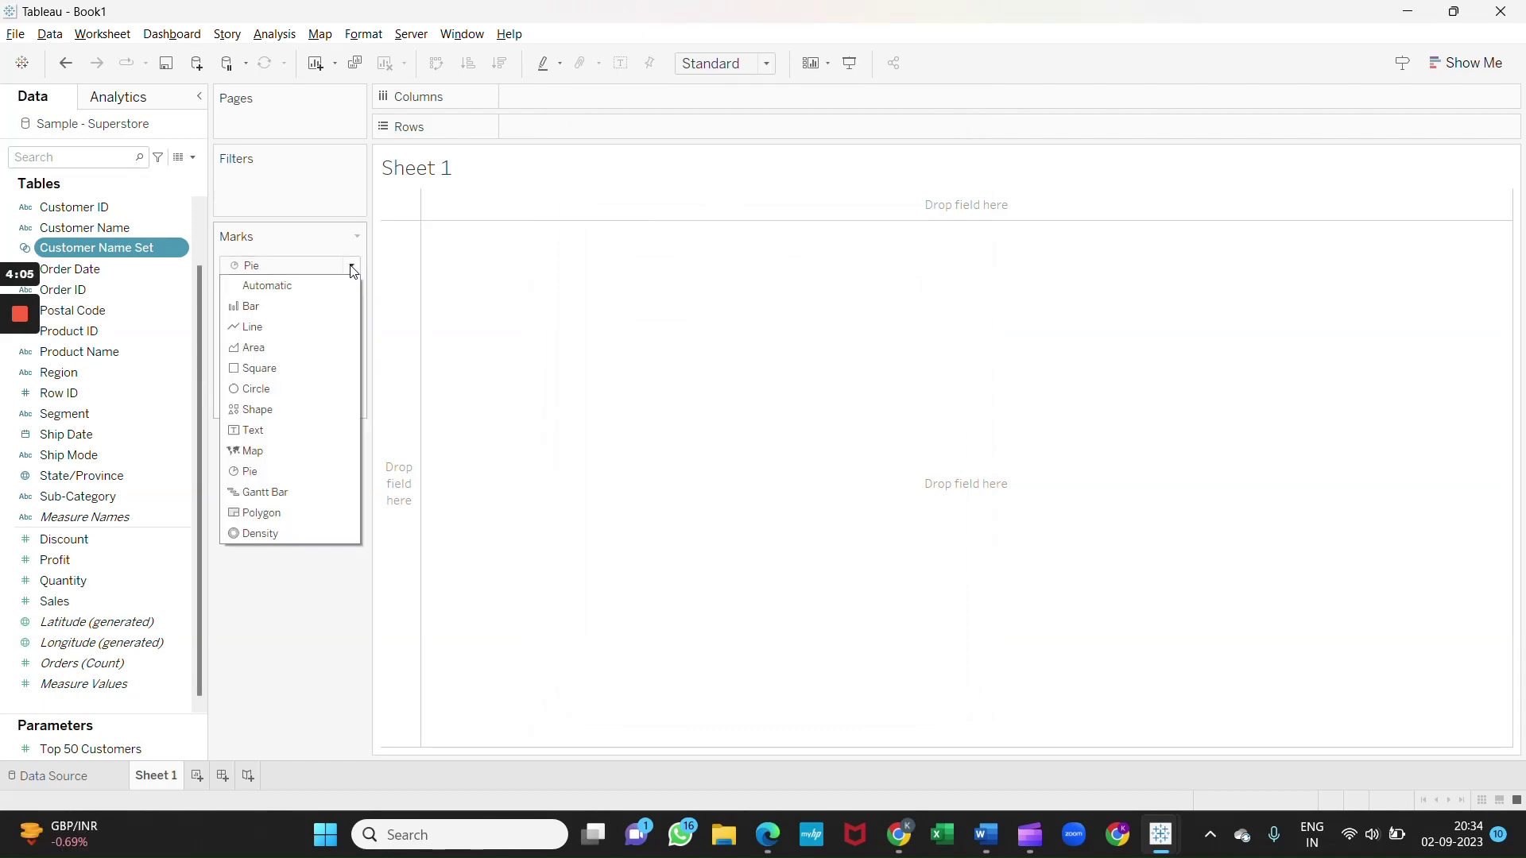
{"action": "left_click", "coordinate": [265, 470]}
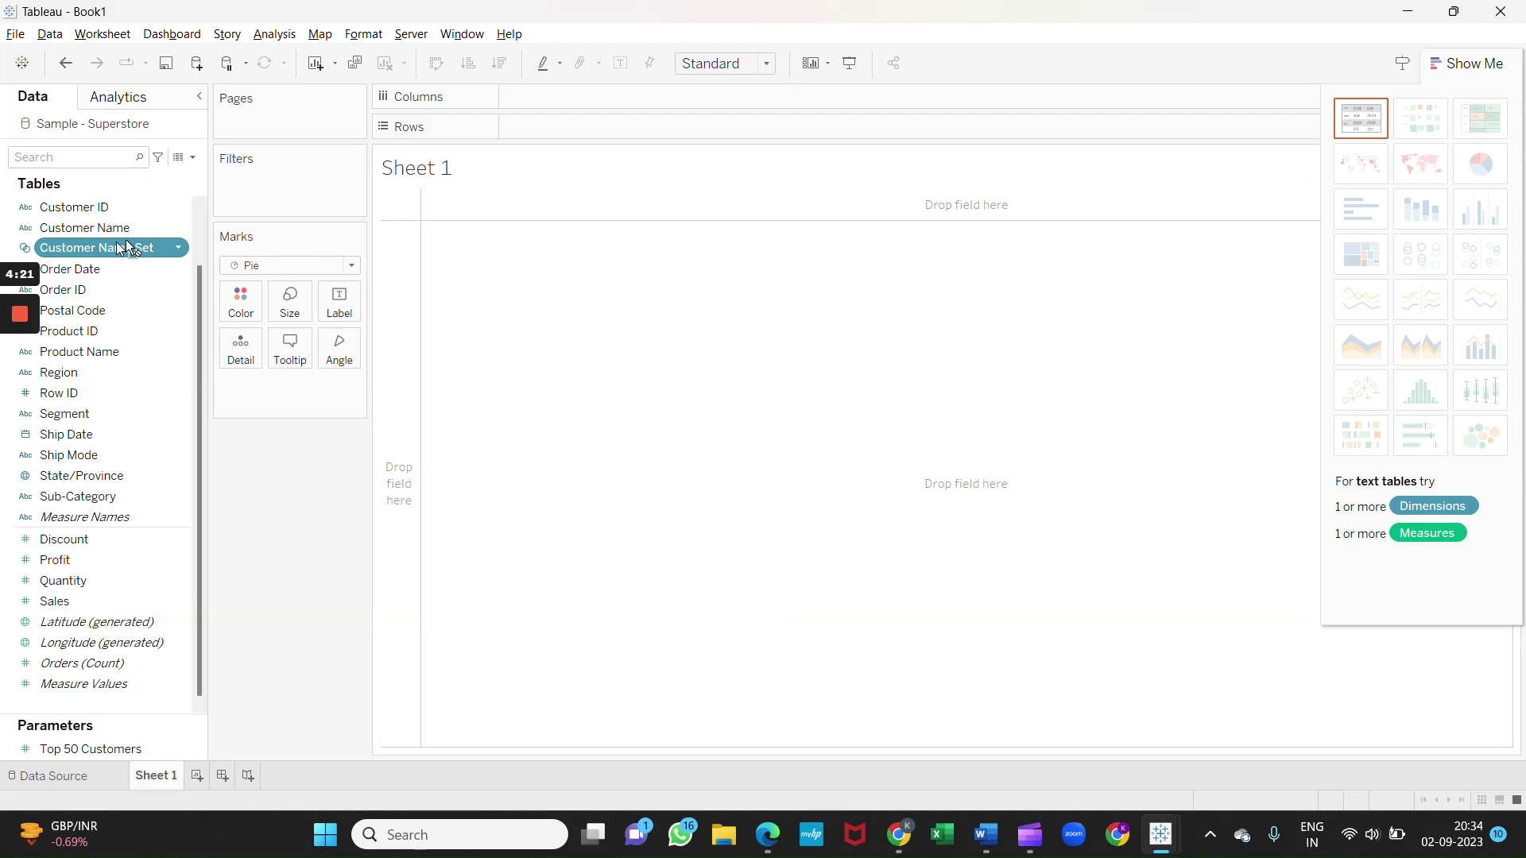
{"action": "left_click_drag", "start_coordinate": [110, 249], "coordinate": [239, 299]}
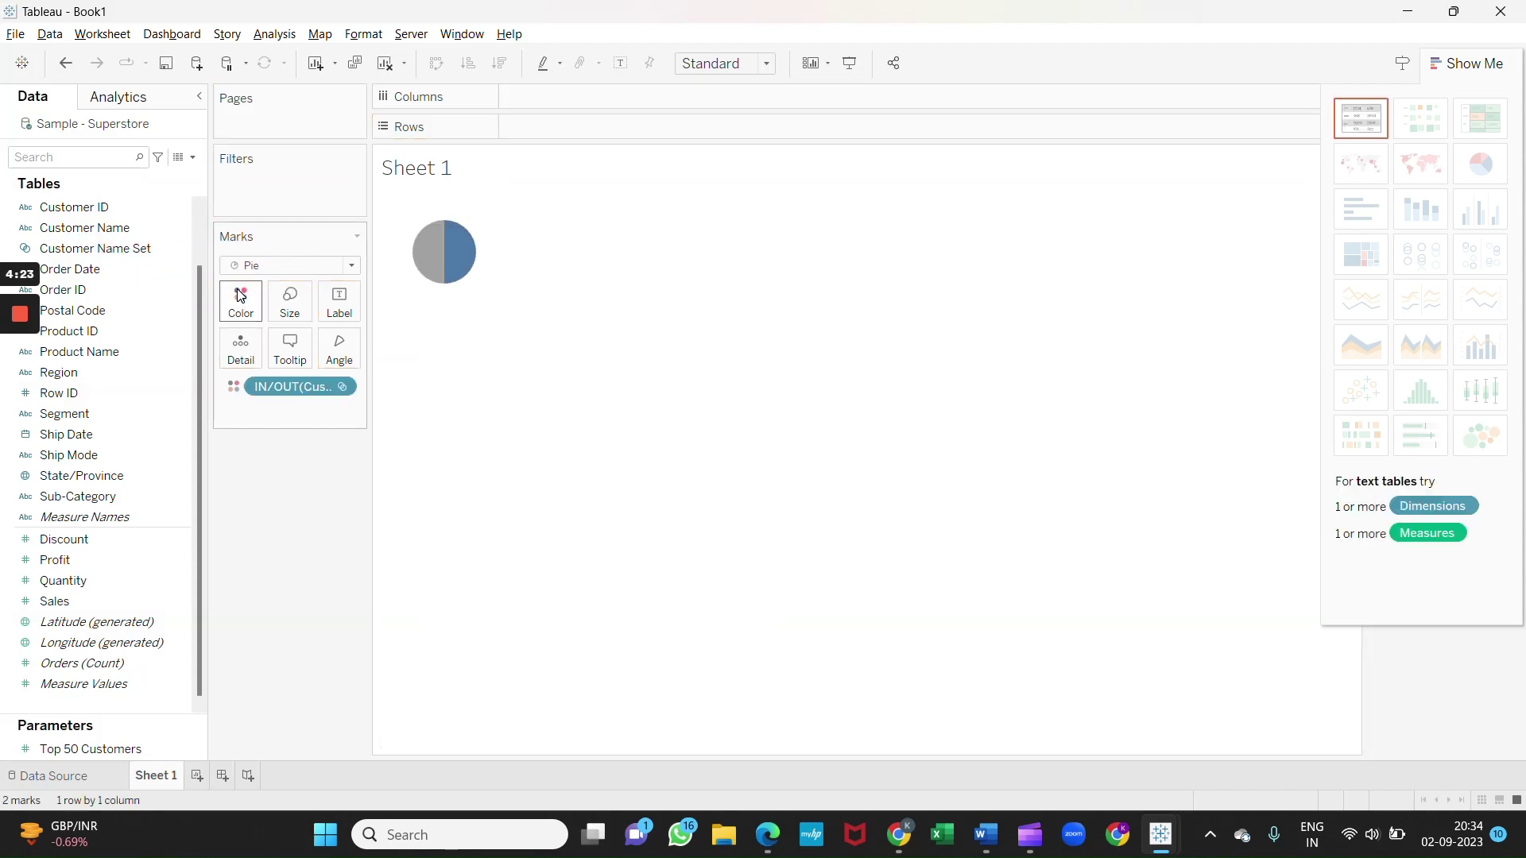
{"action": "key", "text": "ctrl+1"}
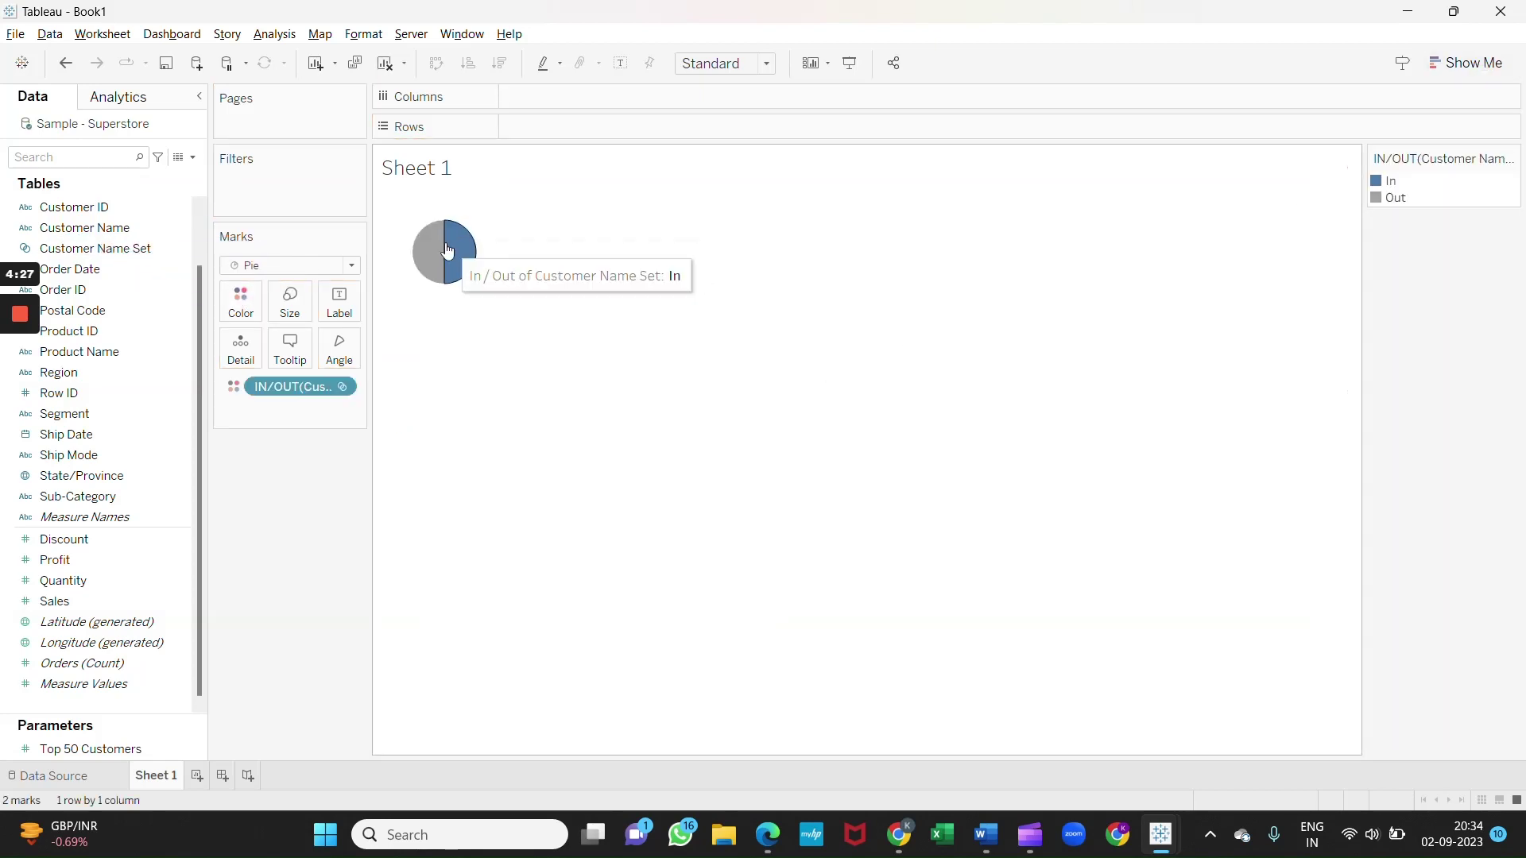
Fit the view to Entire View and label the slices with Customer Name Set
{"action": "left_click", "coordinate": [770, 65]}
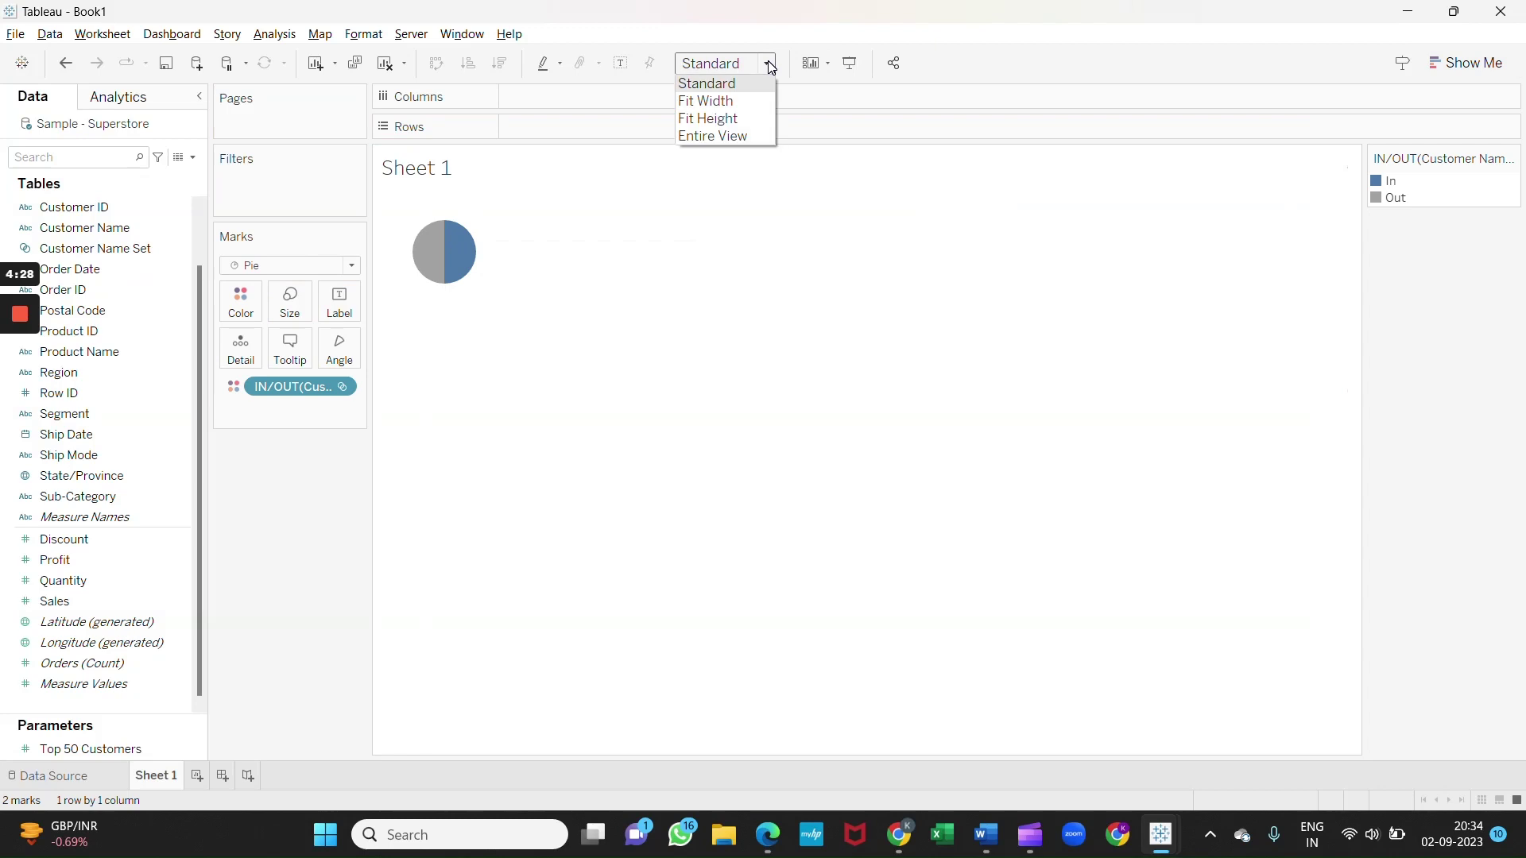
{"action": "left_click", "coordinate": [724, 136]}
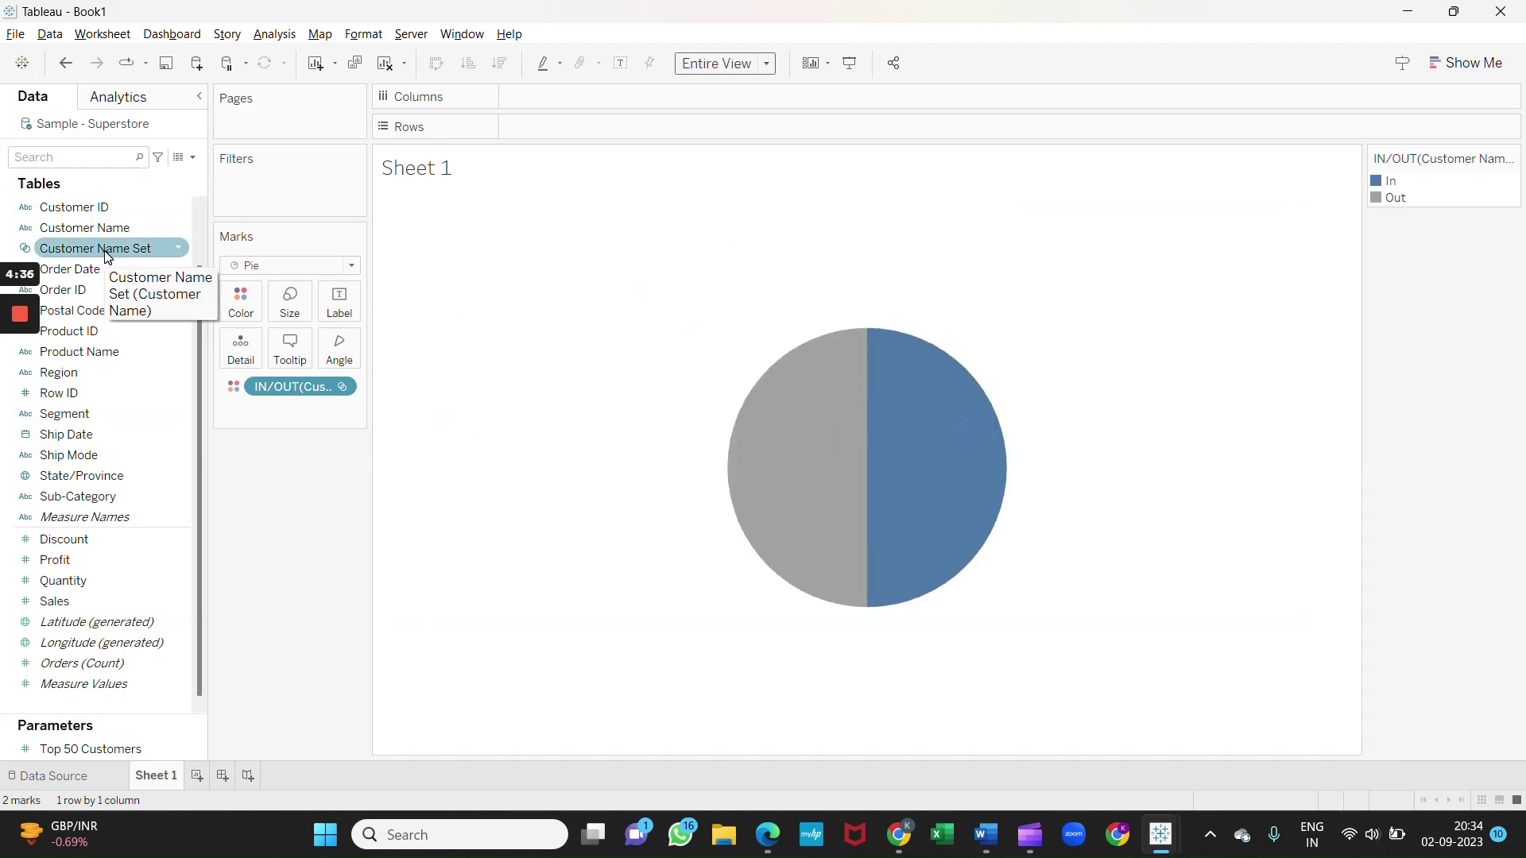
{"action": "left_click_drag", "start_coordinate": [105, 250], "coordinate": [352, 298]}
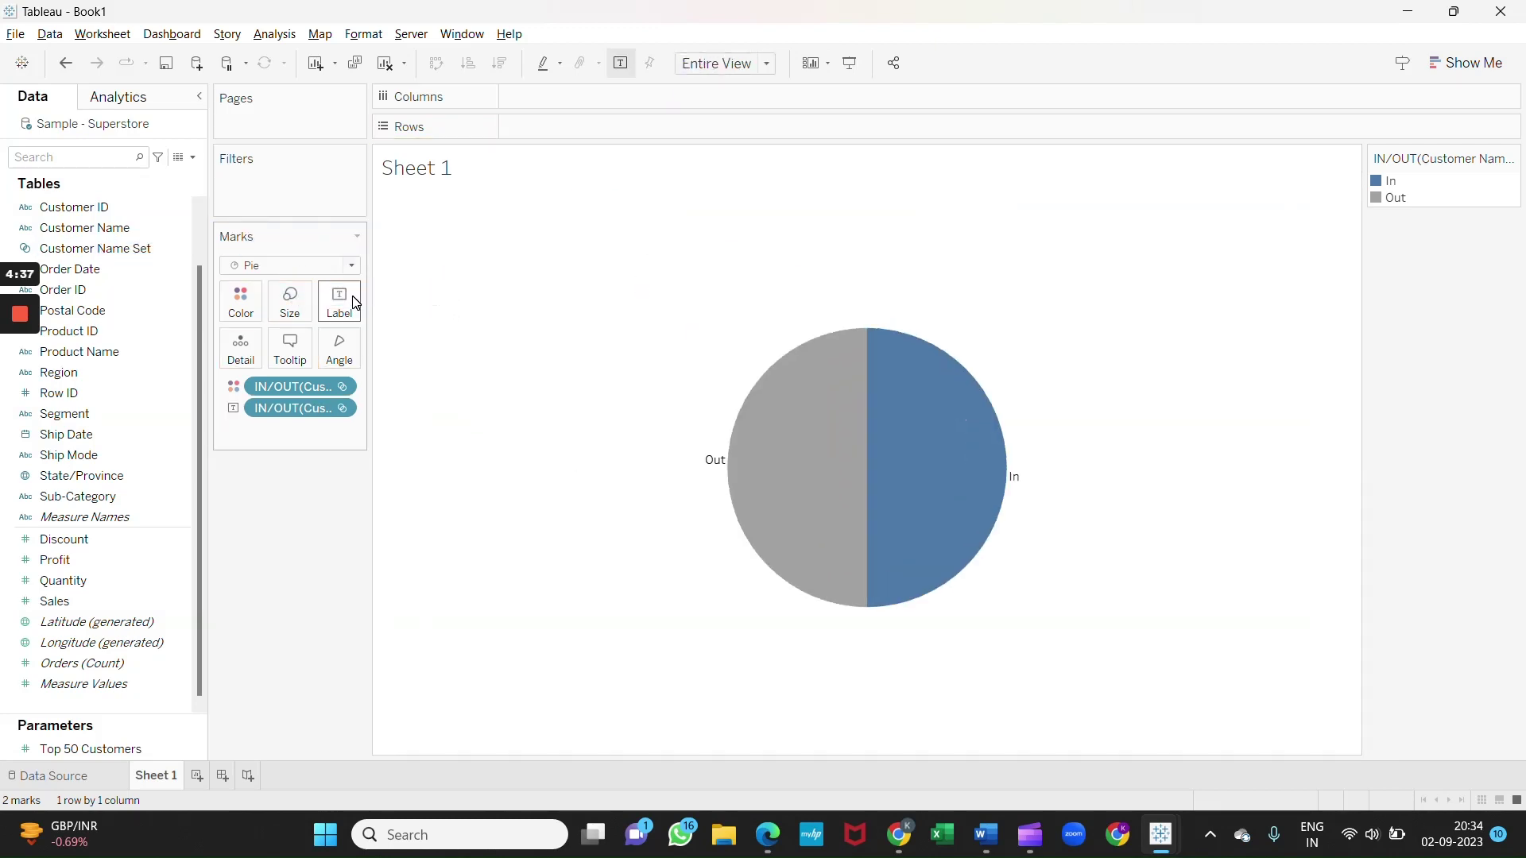
{"action": "mouse_move", "coordinate": [1443, 159]}
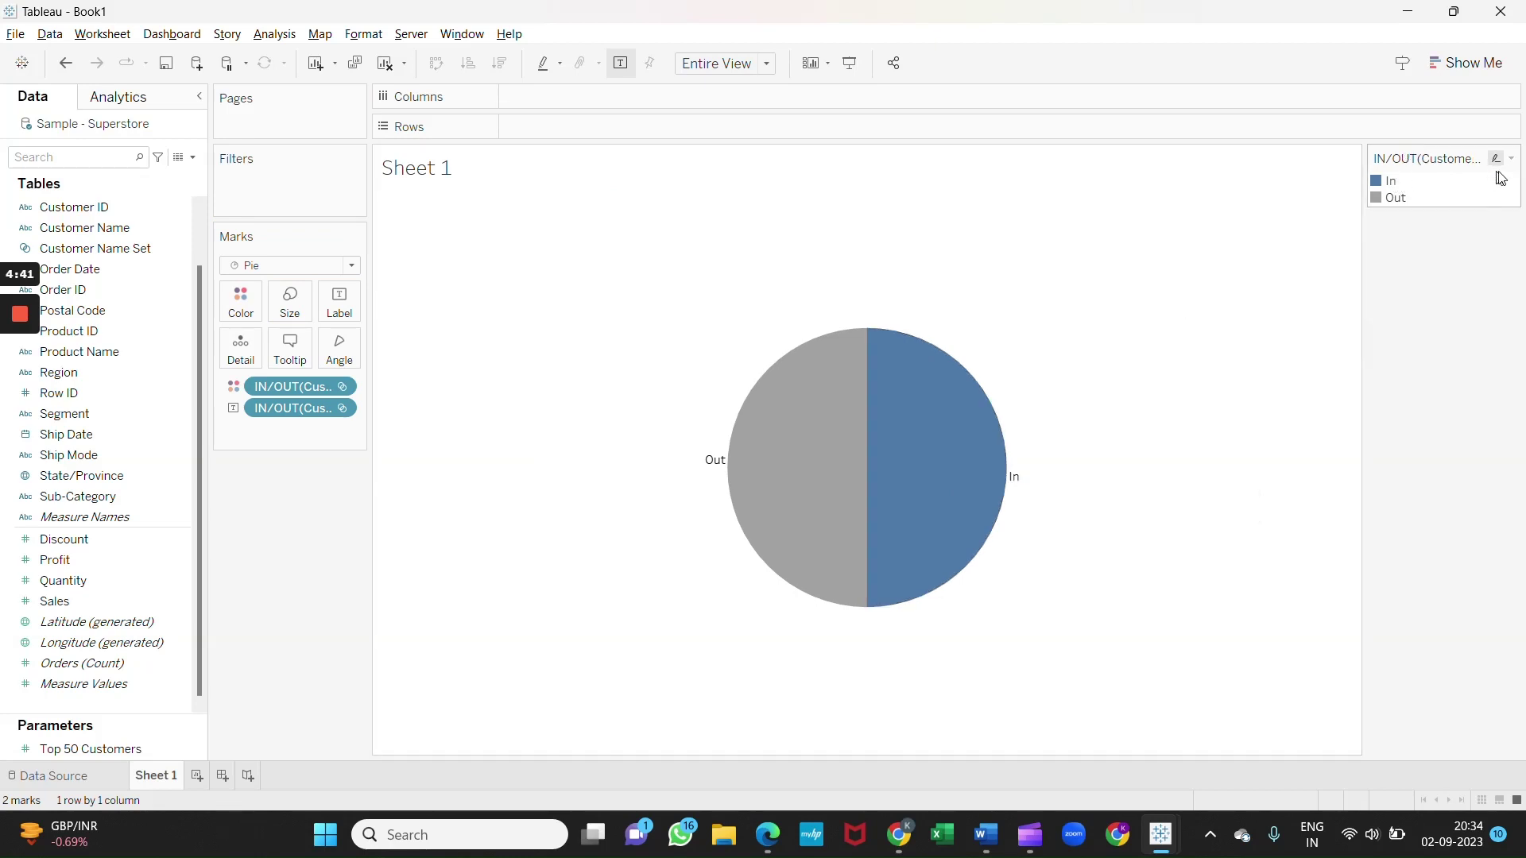
Set the In slice colour to green in Edit Colors
{"action": "right_click", "coordinate": [1402, 186]}
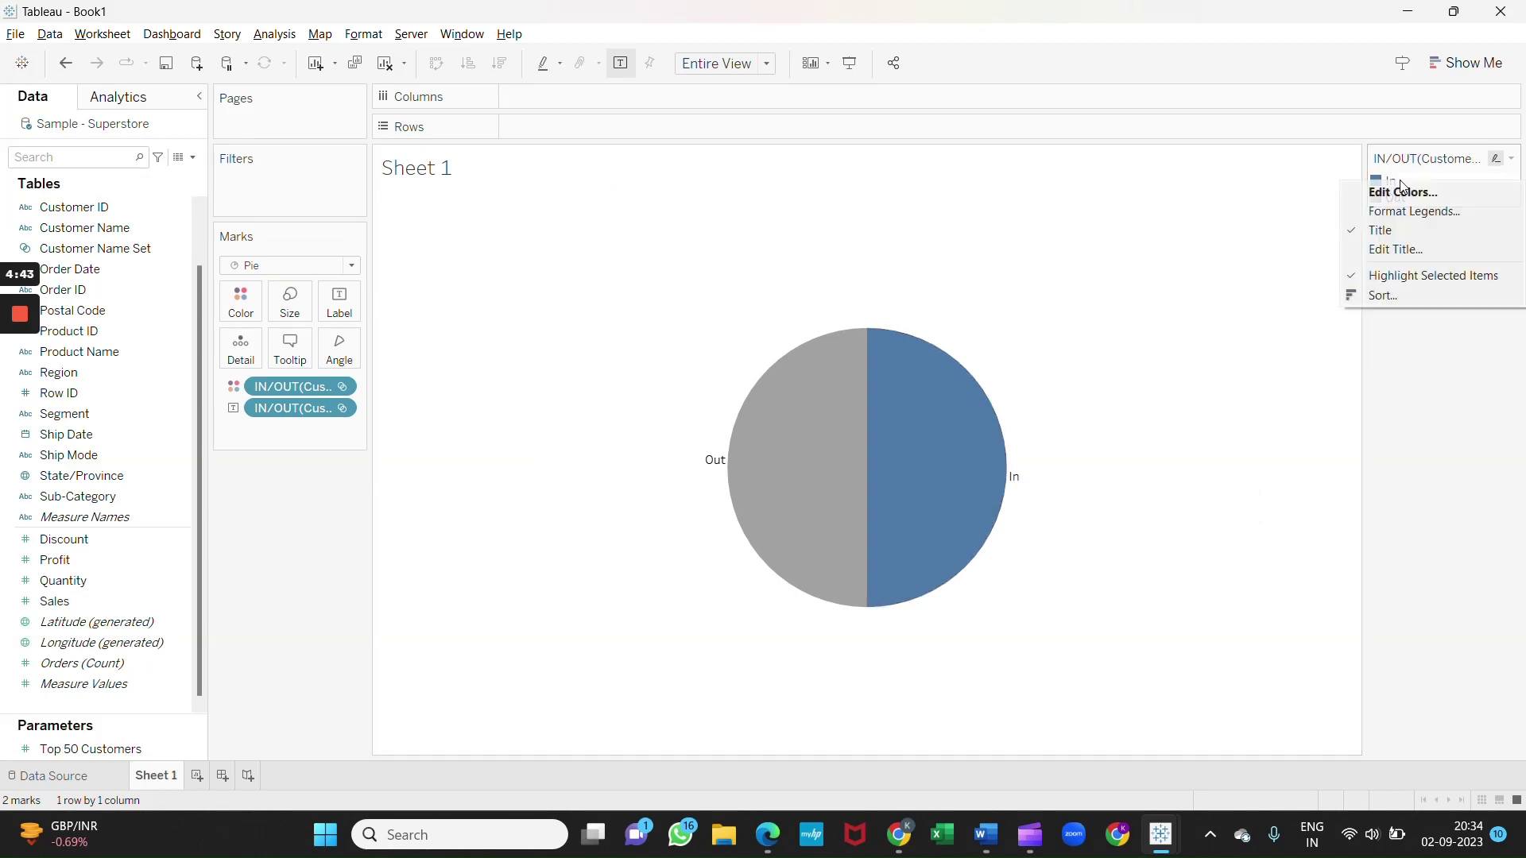
{"action": "left_click", "coordinate": [1311, 213]}
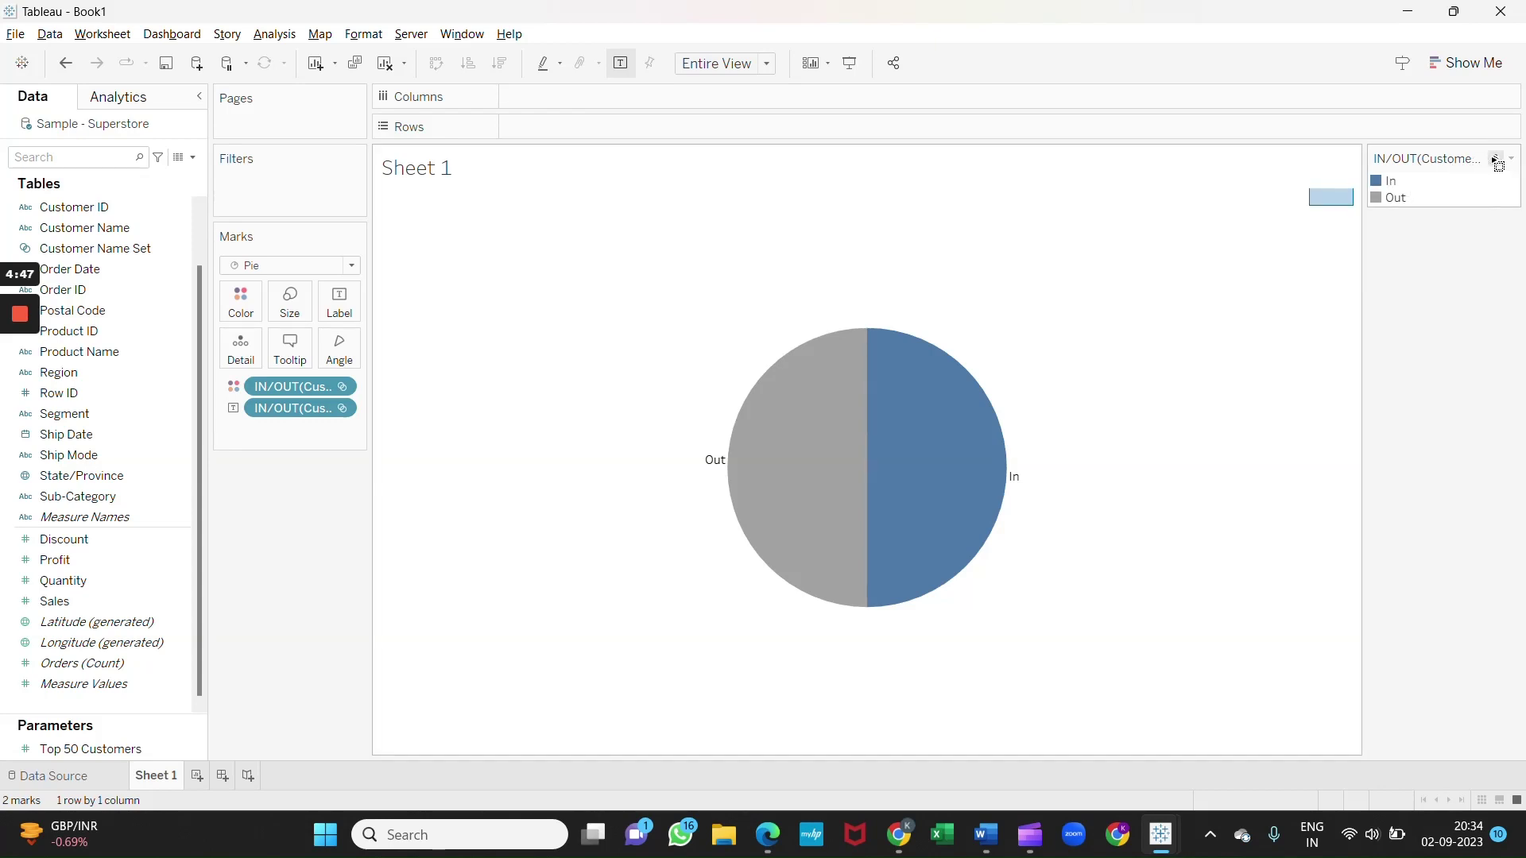
{"action": "double_click", "coordinate": [1410, 182]}
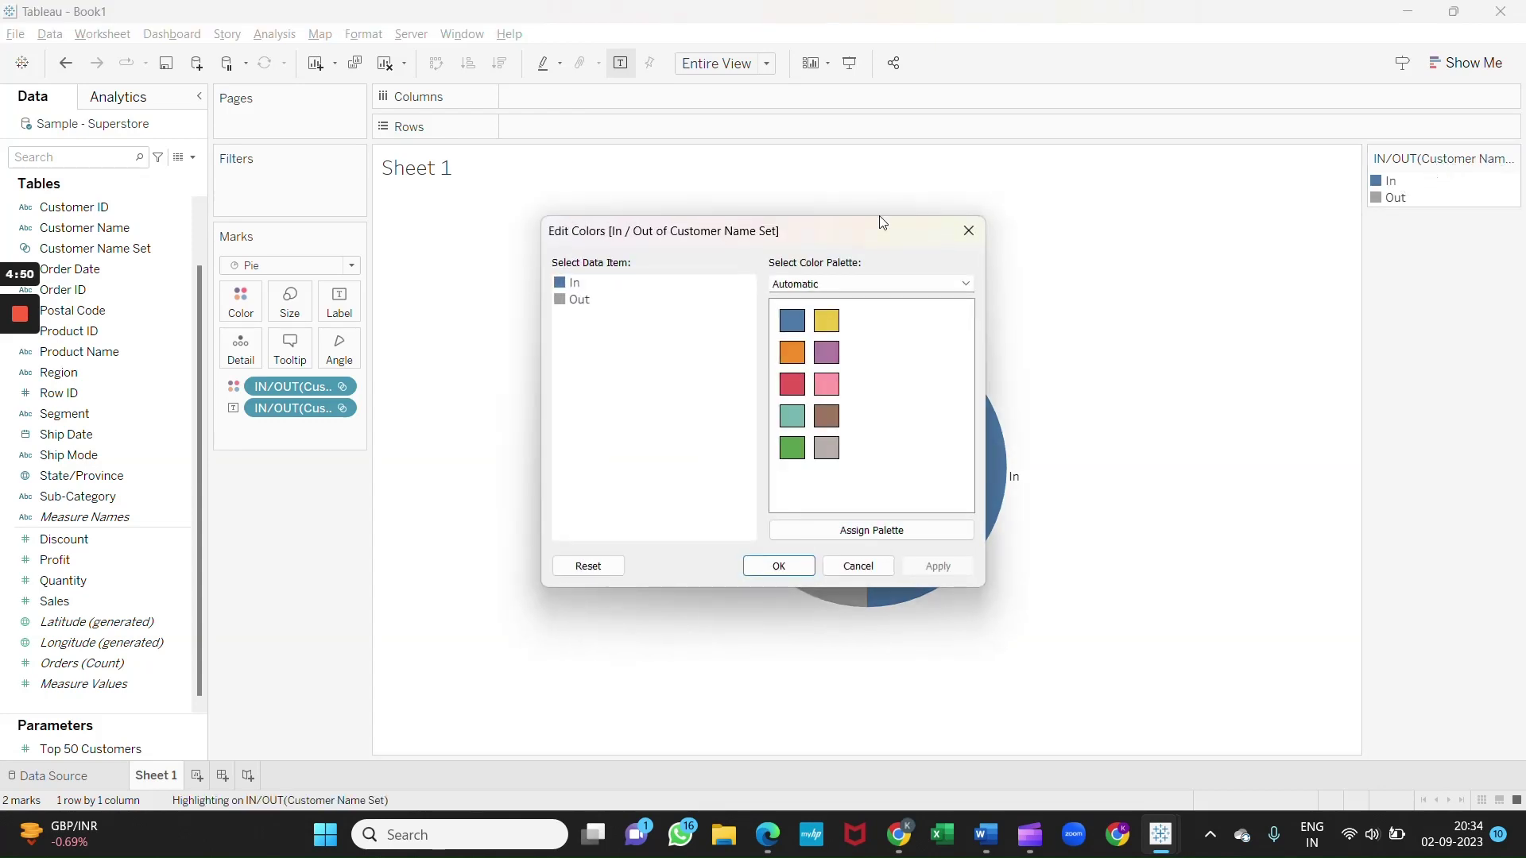
{"action": "double_click", "coordinate": [575, 284]}
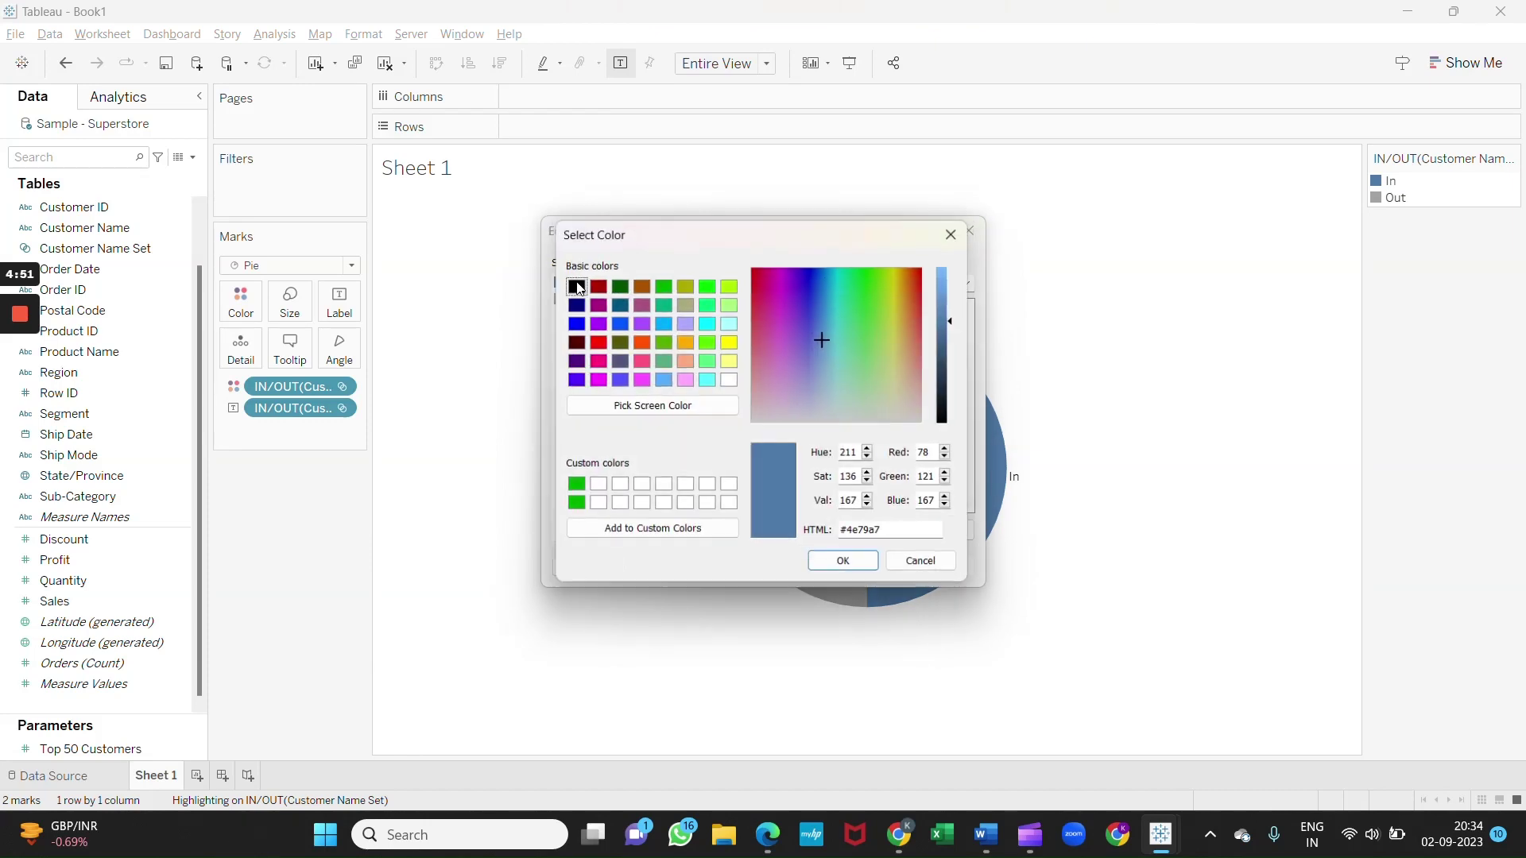
{"action": "left_click", "coordinate": [663, 284]}
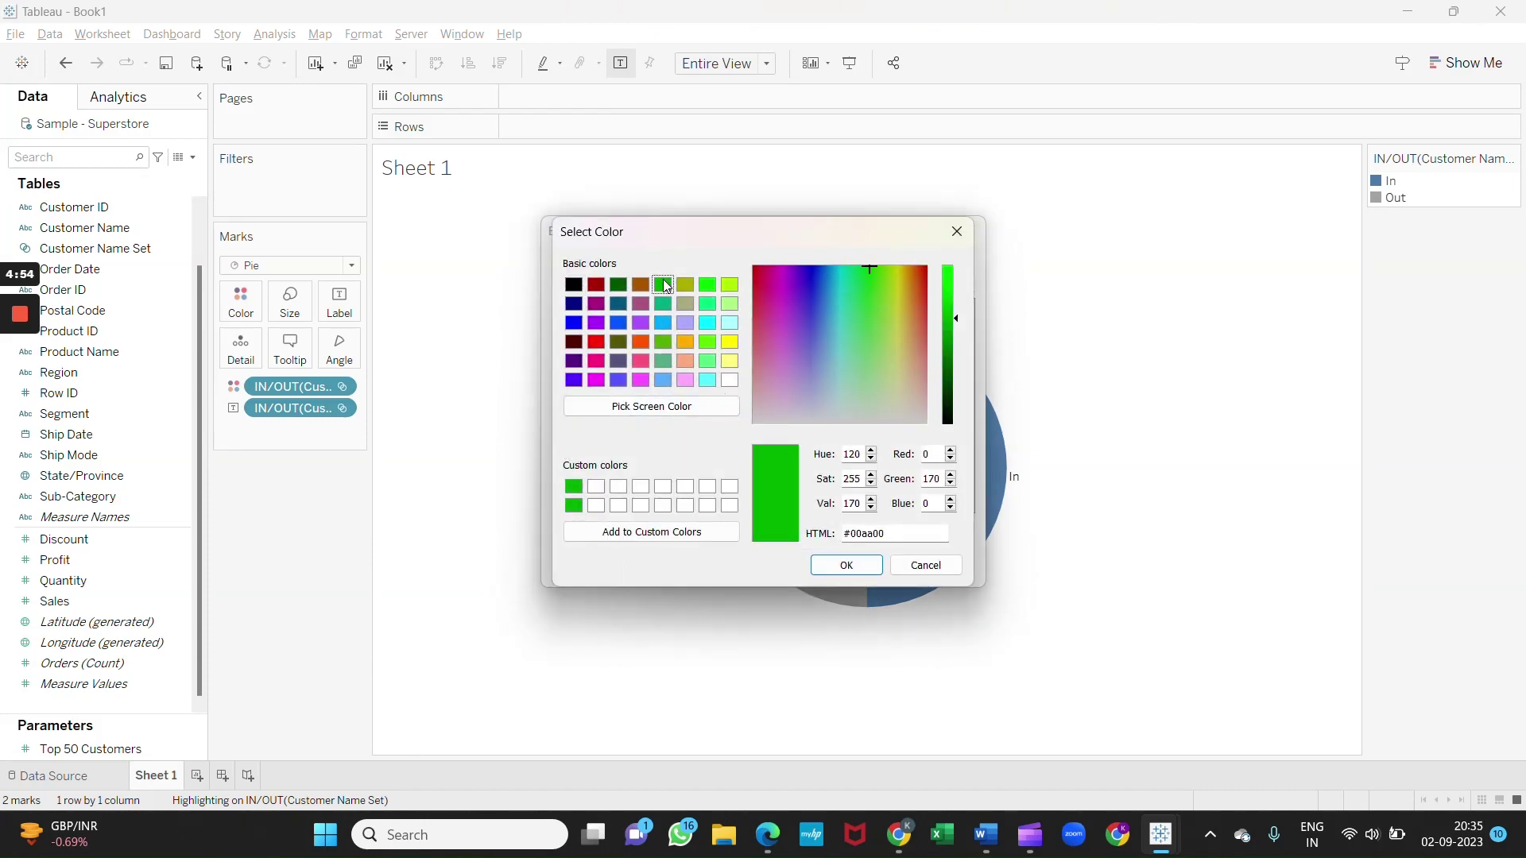
{"action": "left_click", "coordinate": [845, 558]}
Set the Out slice to light grey and apply the new colours
{"action": "left_click", "coordinate": [572, 304]}
{"action": "double_click", "coordinate": [573, 305]}
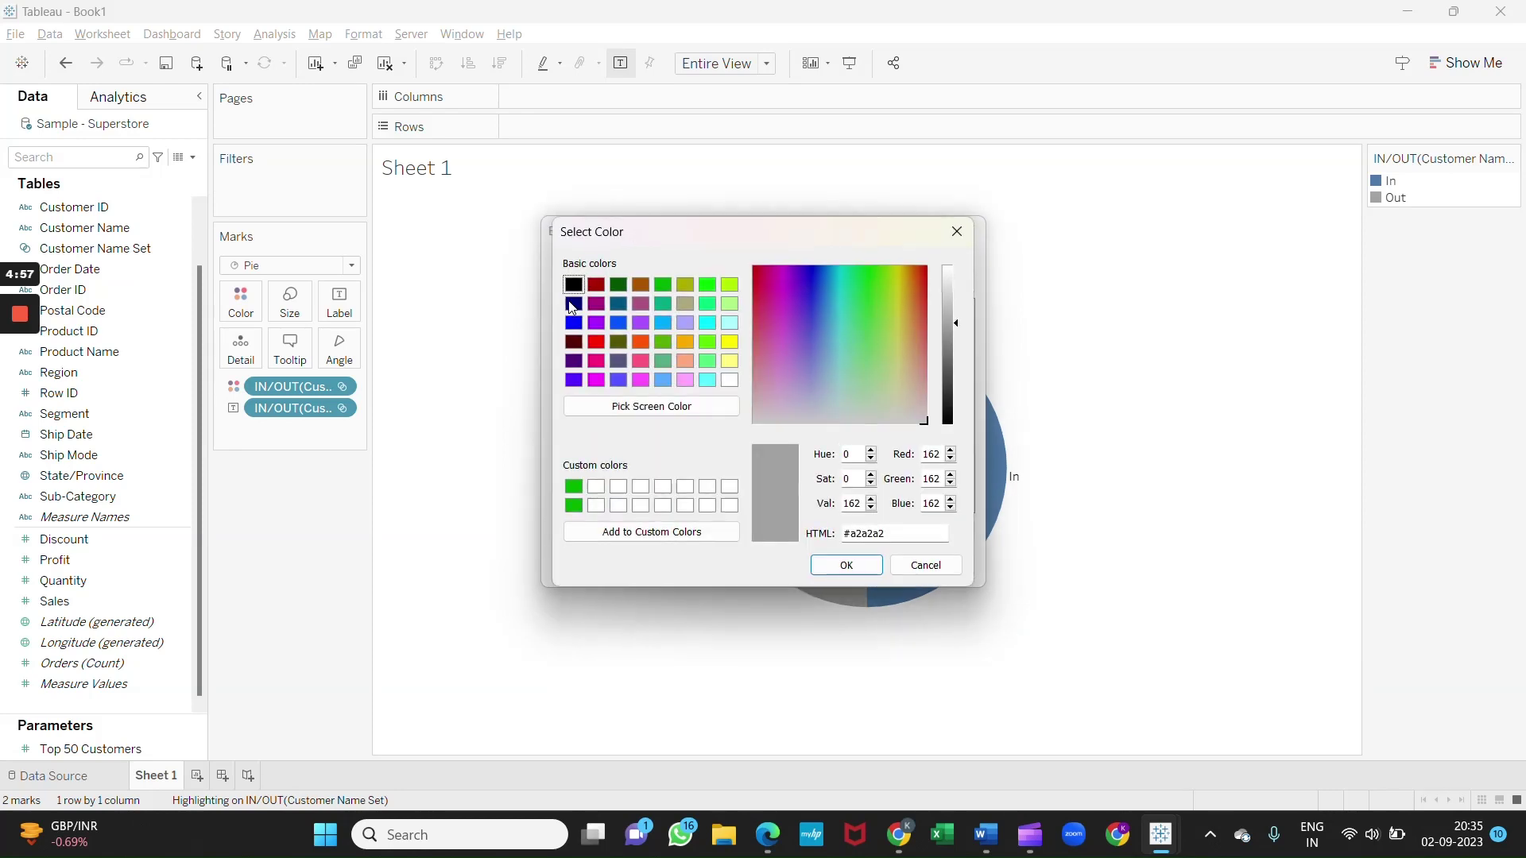
{"action": "left_click", "coordinate": [946, 283]}
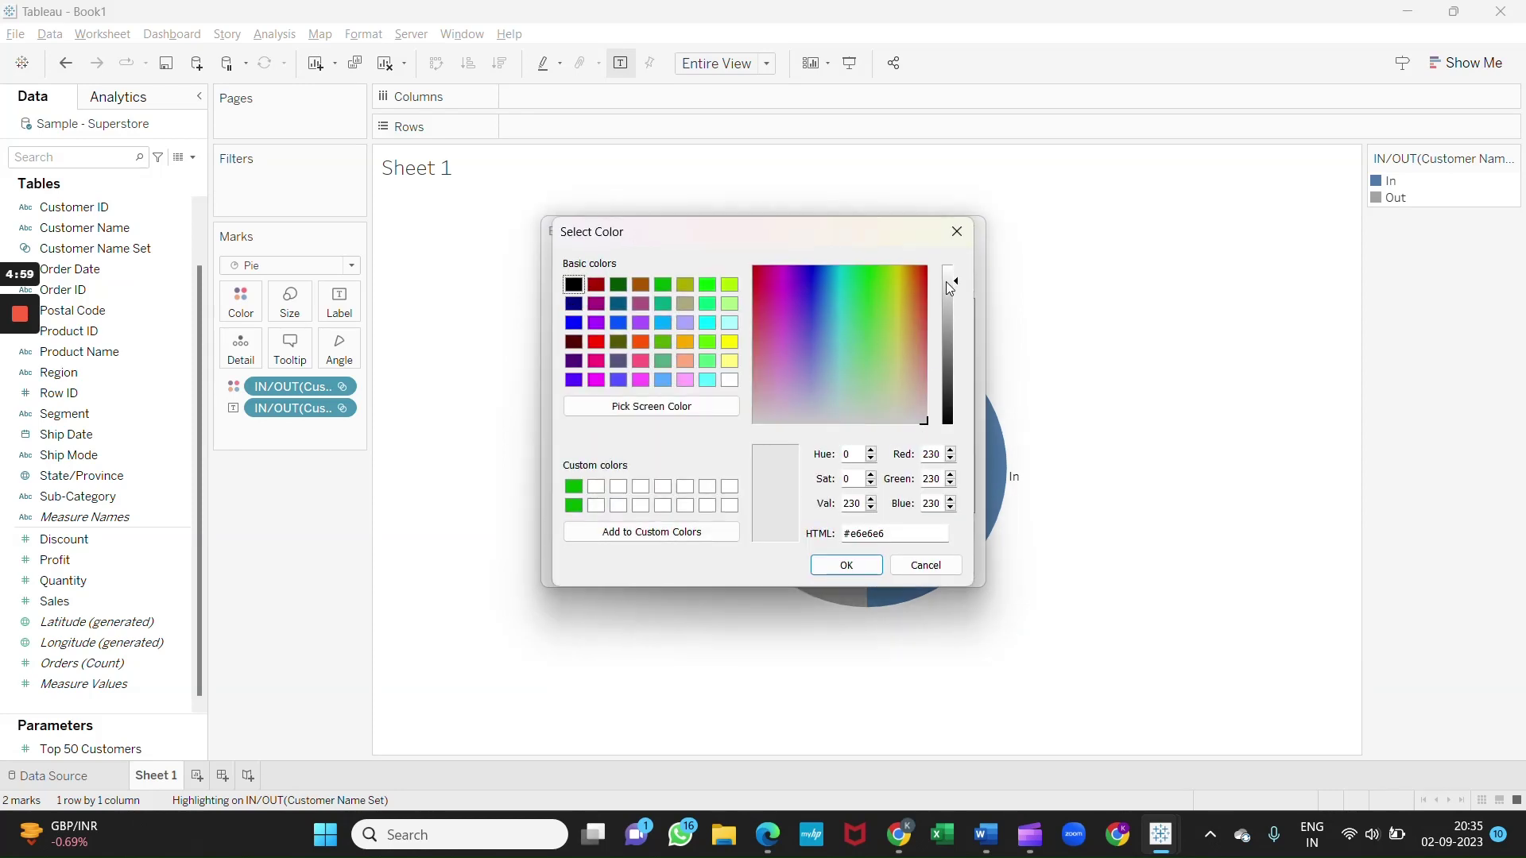
{"action": "left_click", "coordinate": [850, 567]}
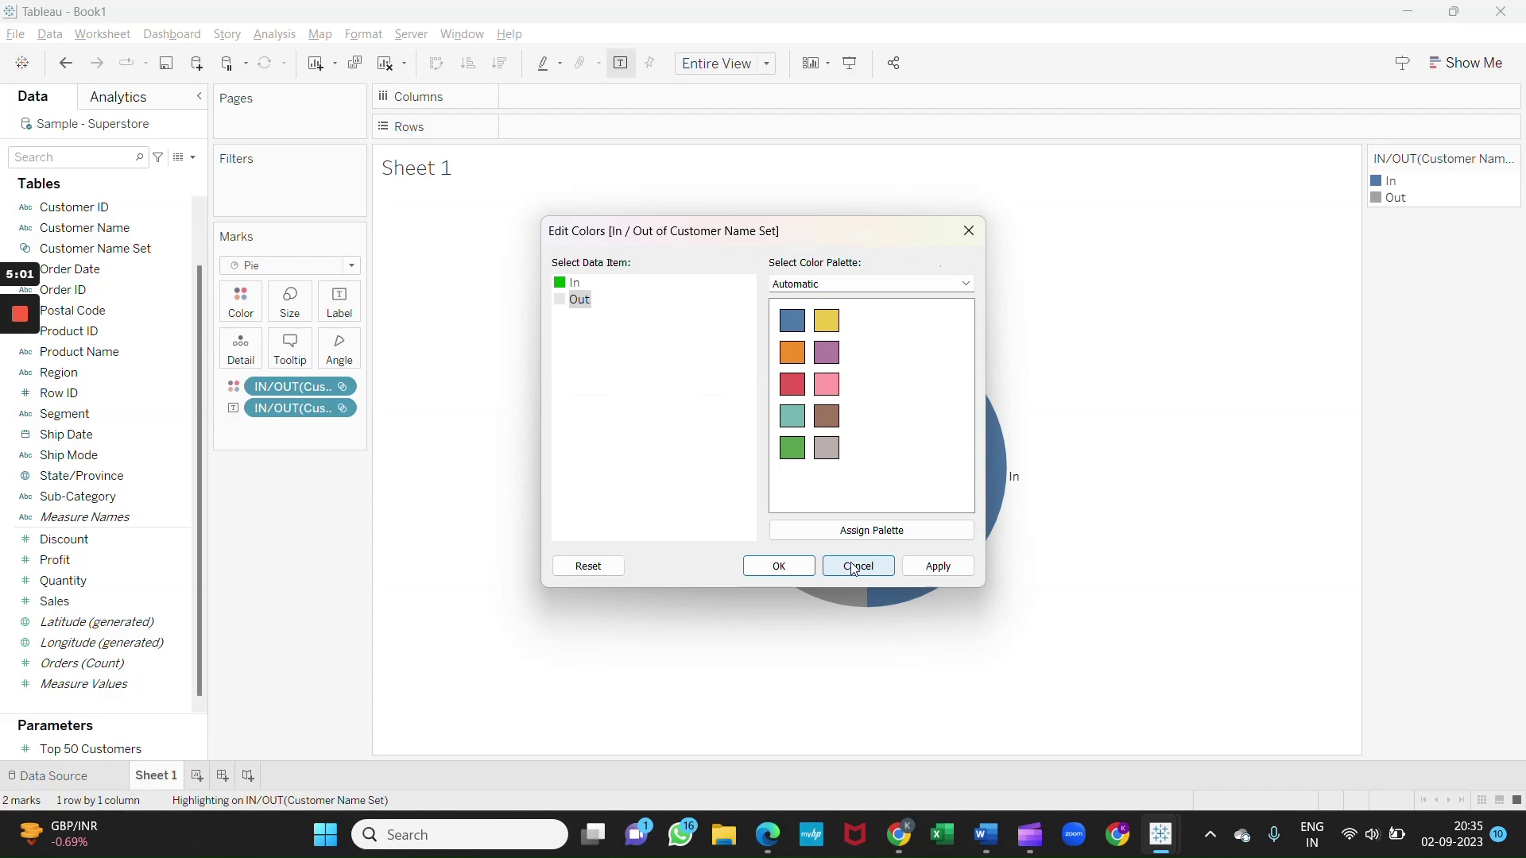
{"action": "left_click", "coordinate": [937, 567]}
{"action": "left_click", "coordinate": [788, 567]}
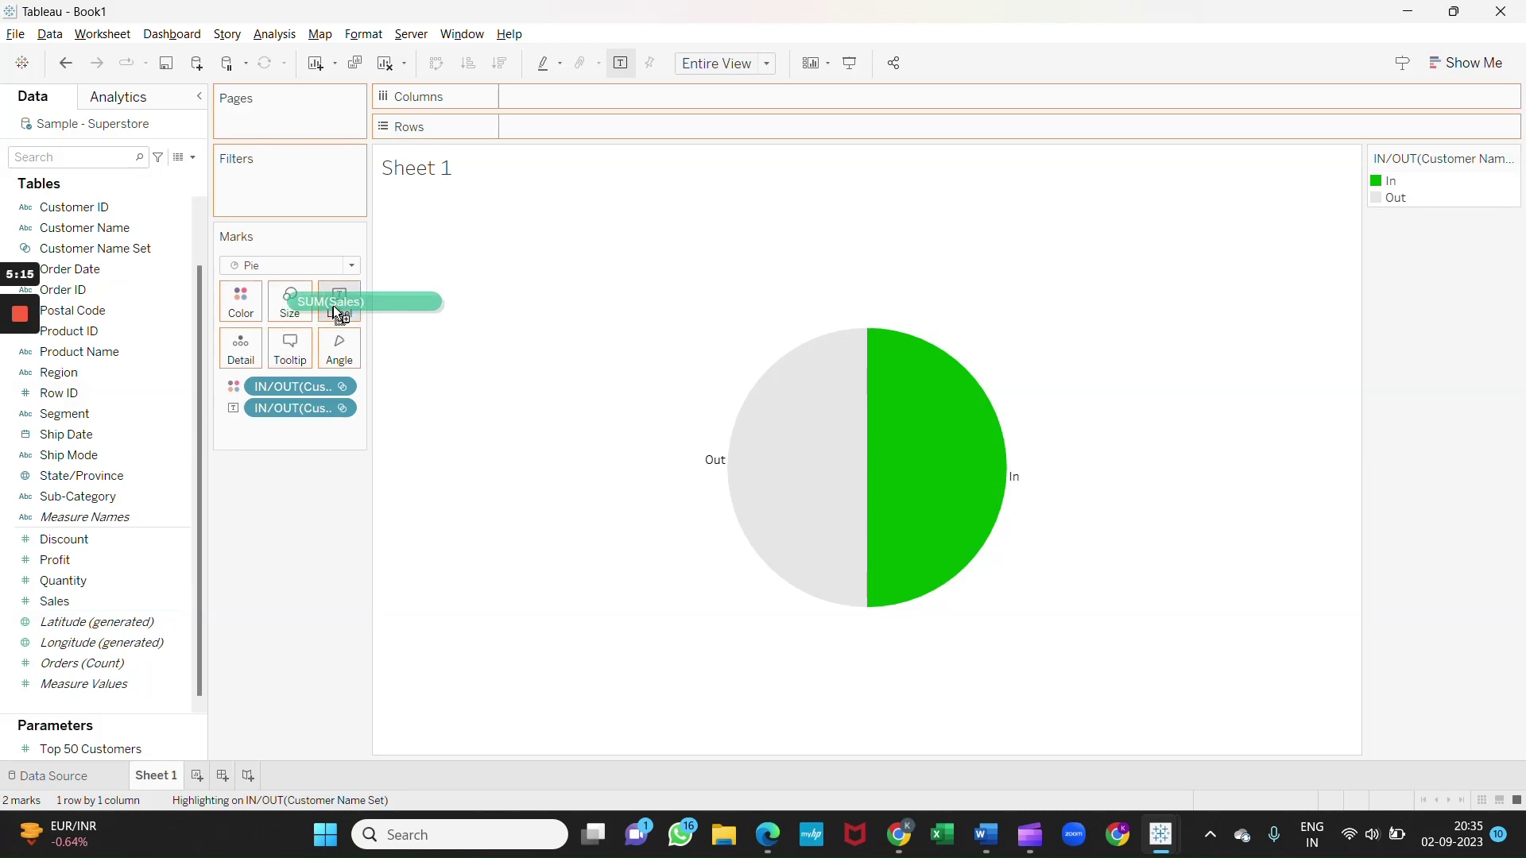
Put Sales on both Label and Angle so slices show and scale by sales
{"action": "left_click_drag", "start_coordinate": [78, 613], "coordinate": [333, 313]}
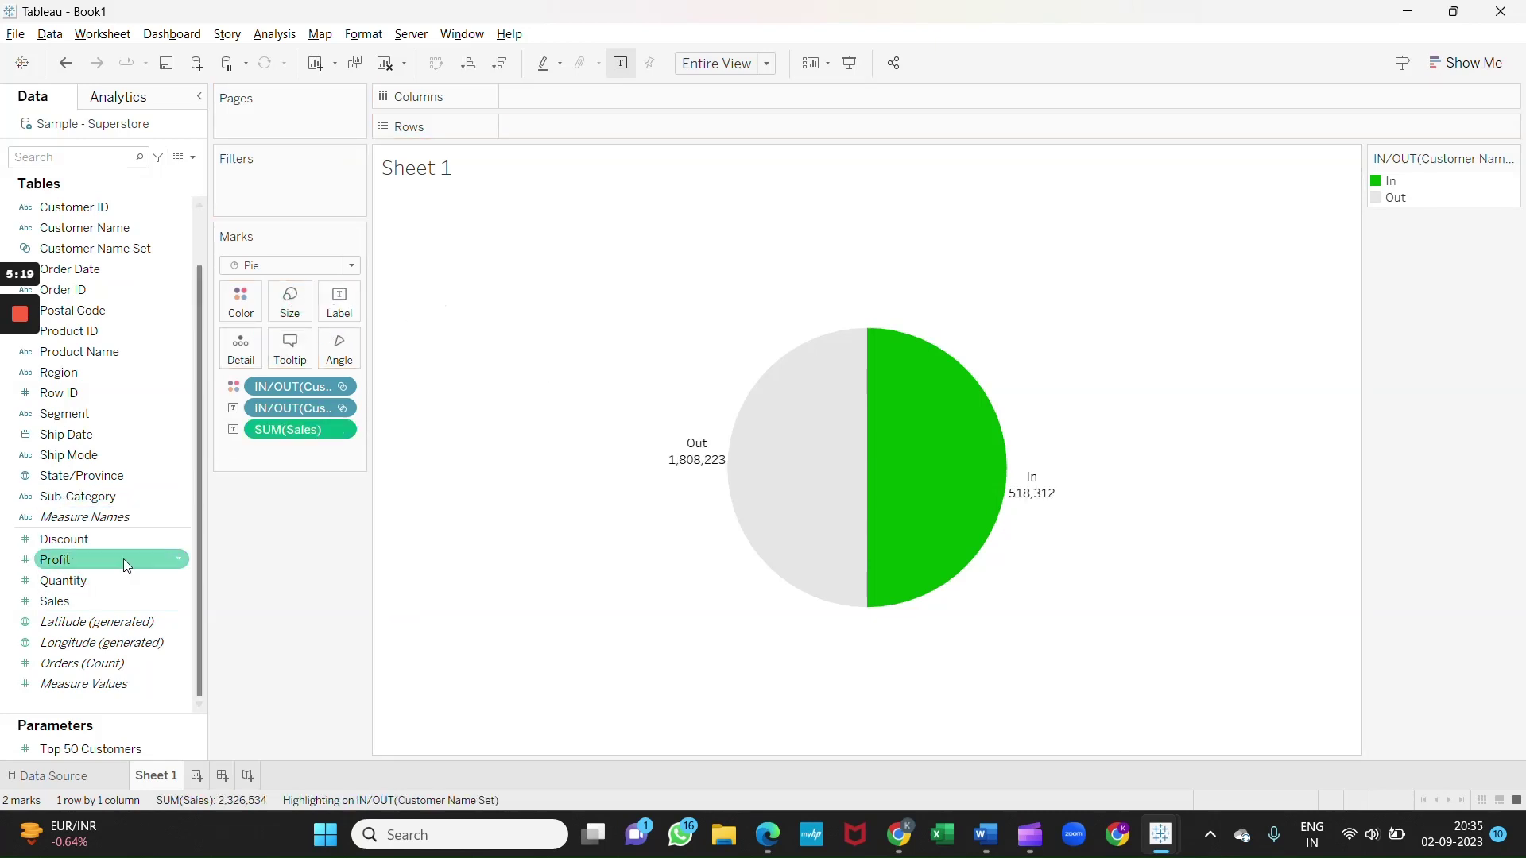
{"action": "left_click_drag", "start_coordinate": [72, 601], "coordinate": [344, 348]}
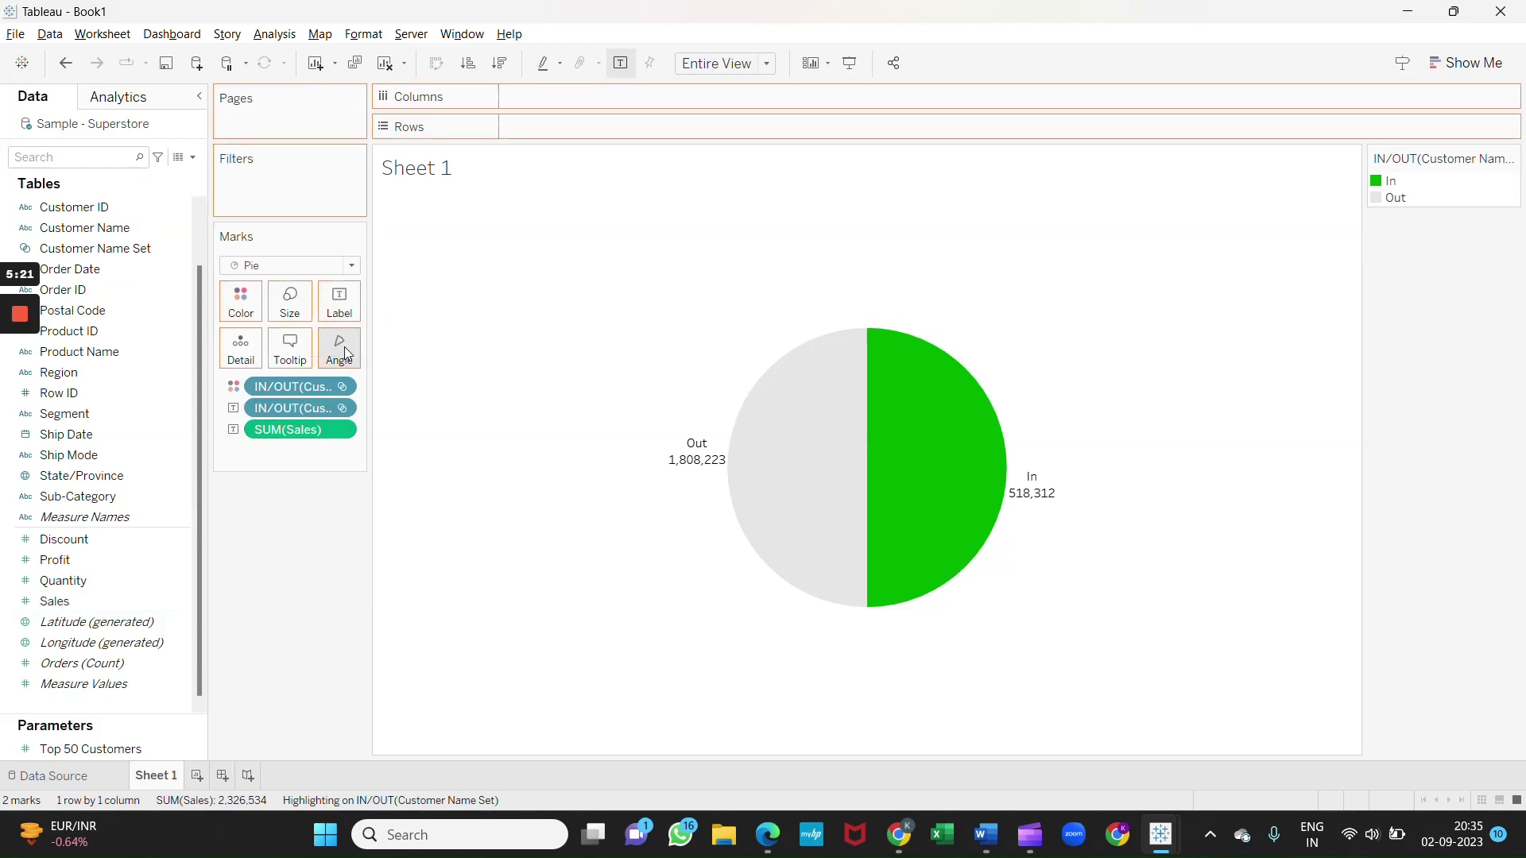
Alias the In legend item as 'Top 50 Customers'
{"action": "right_click", "coordinate": [1396, 185]}
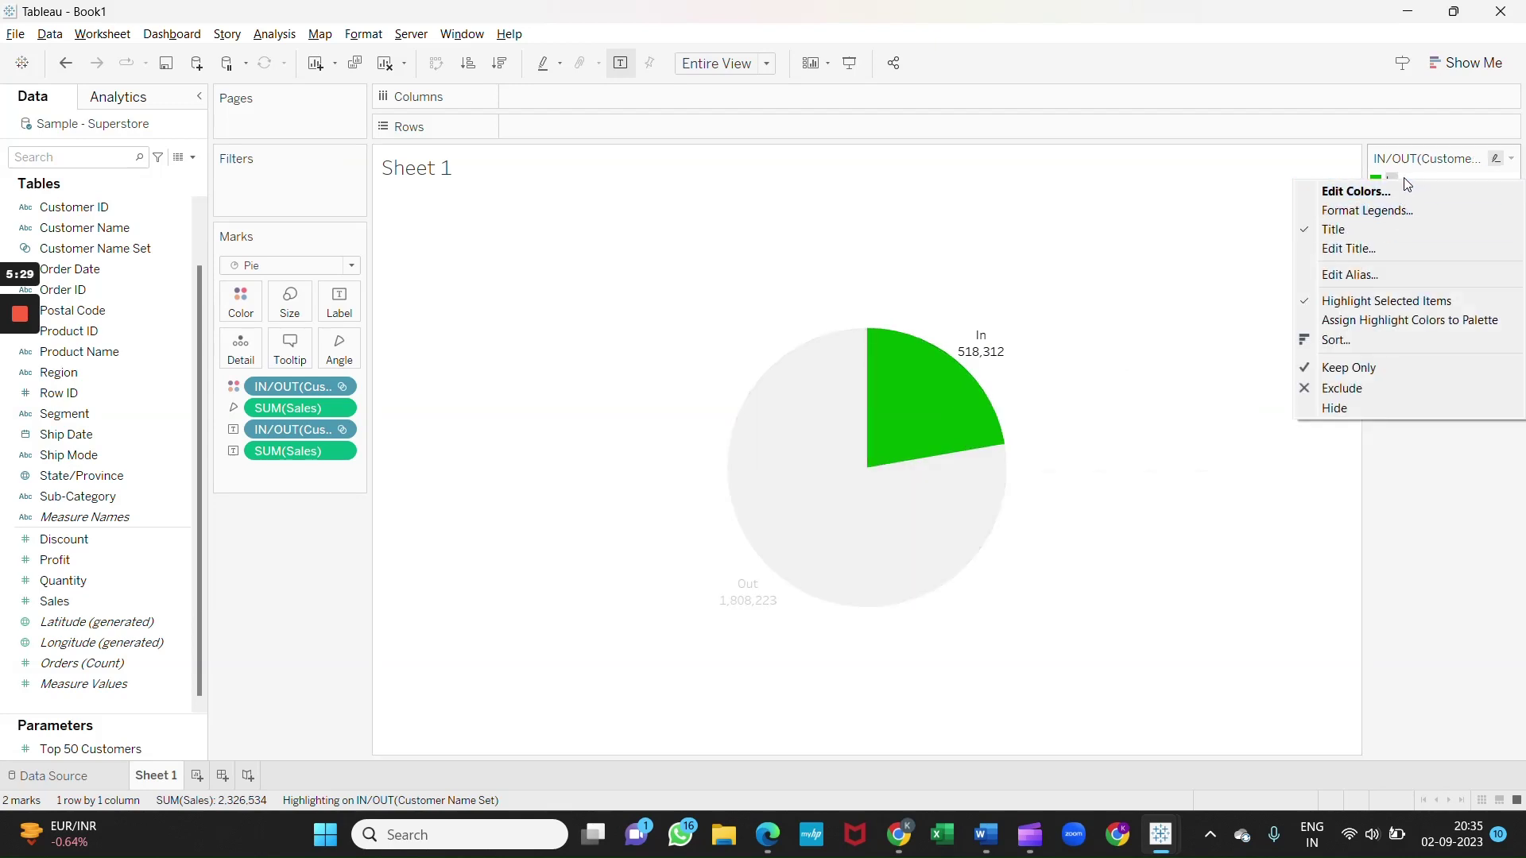
{"action": "left_click", "coordinate": [1228, 181]}
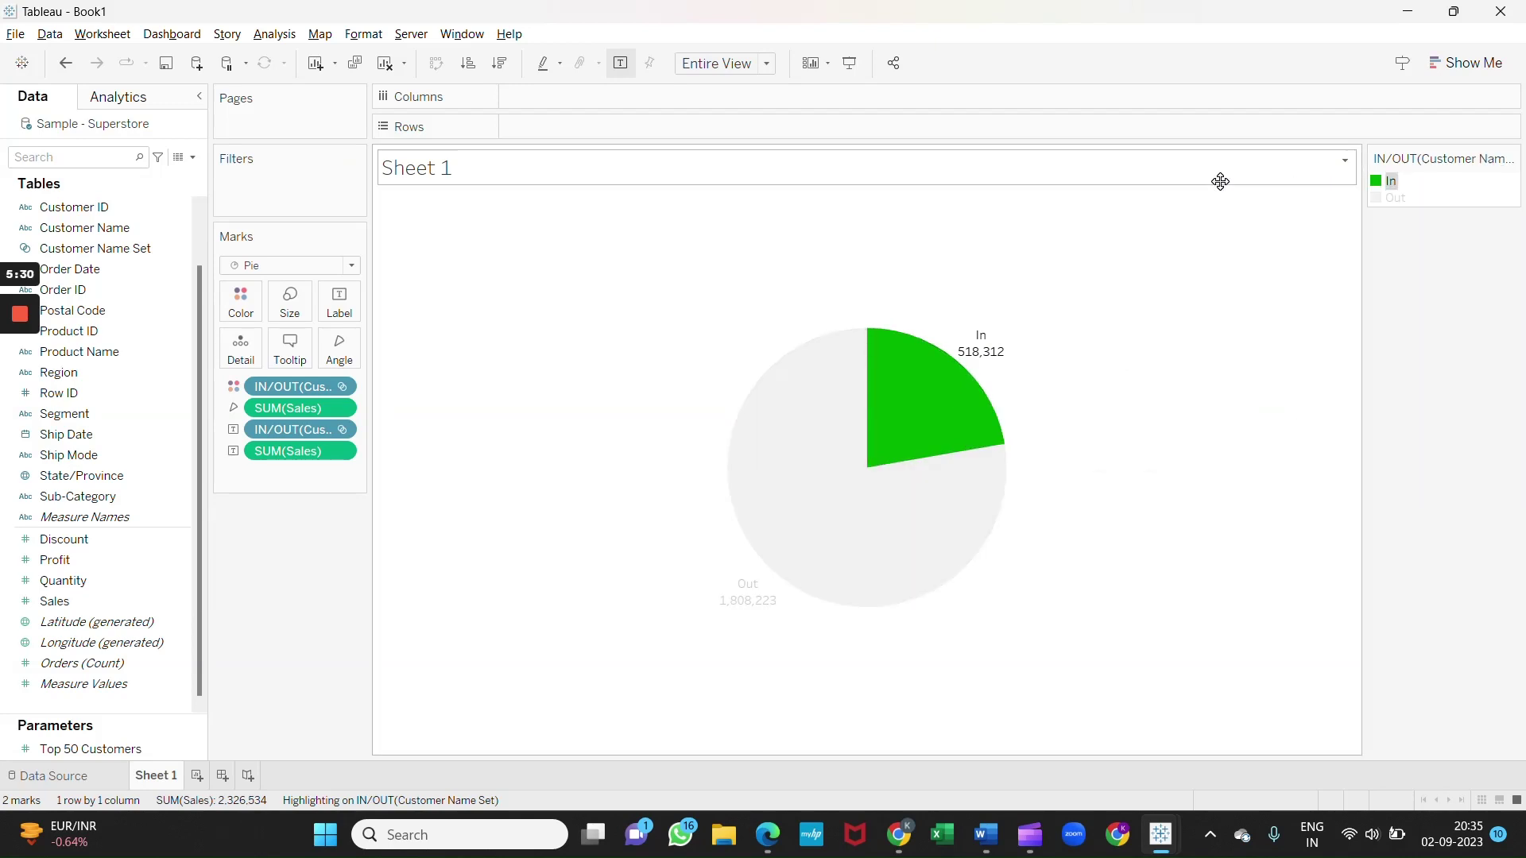
{"action": "double_click", "coordinate": [1399, 188]}
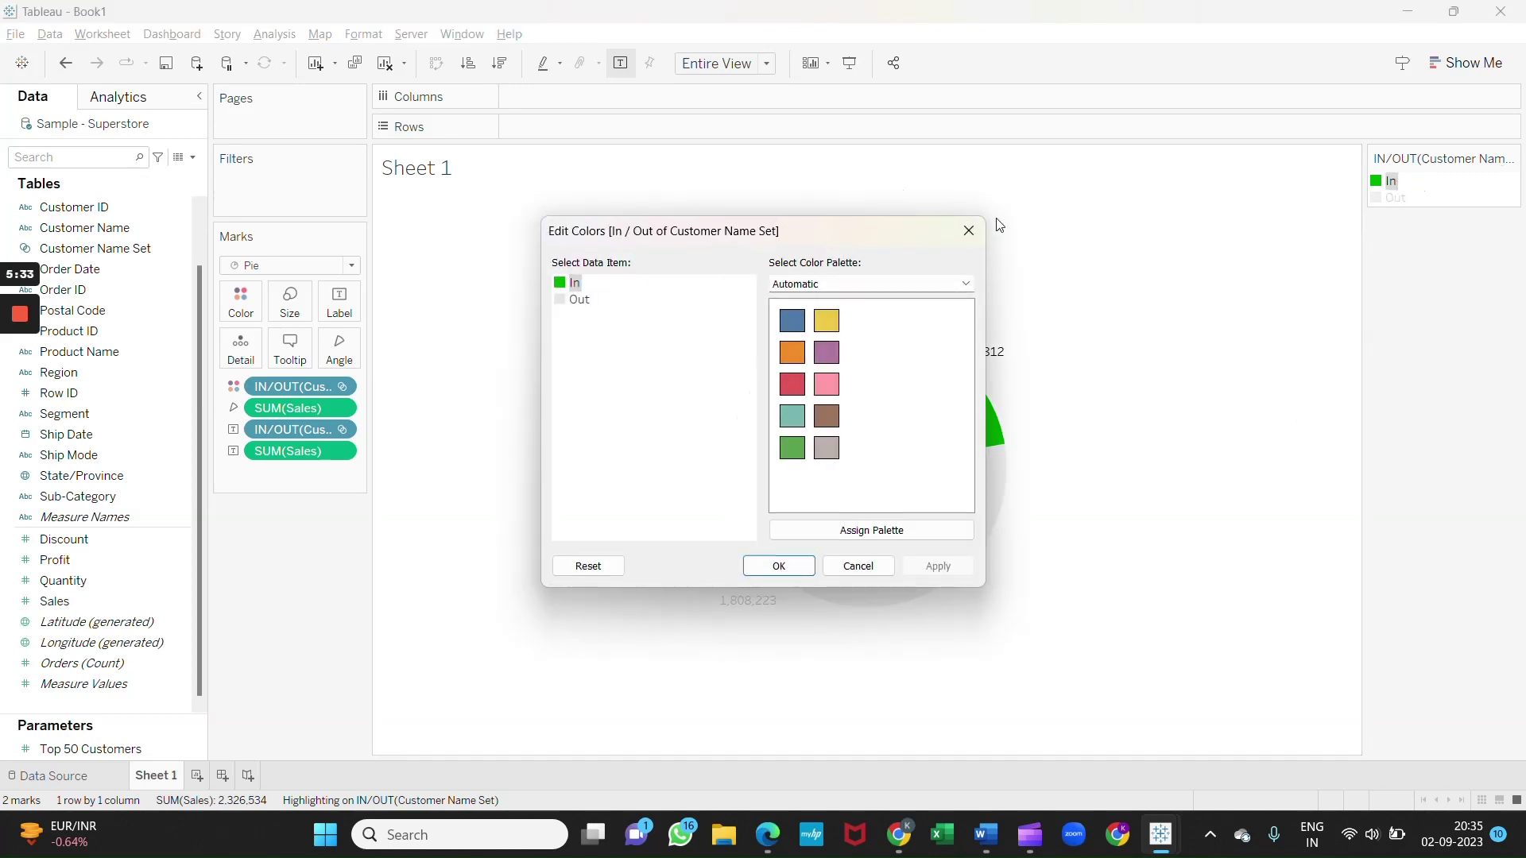
{"action": "left_click", "coordinate": [970, 229]}
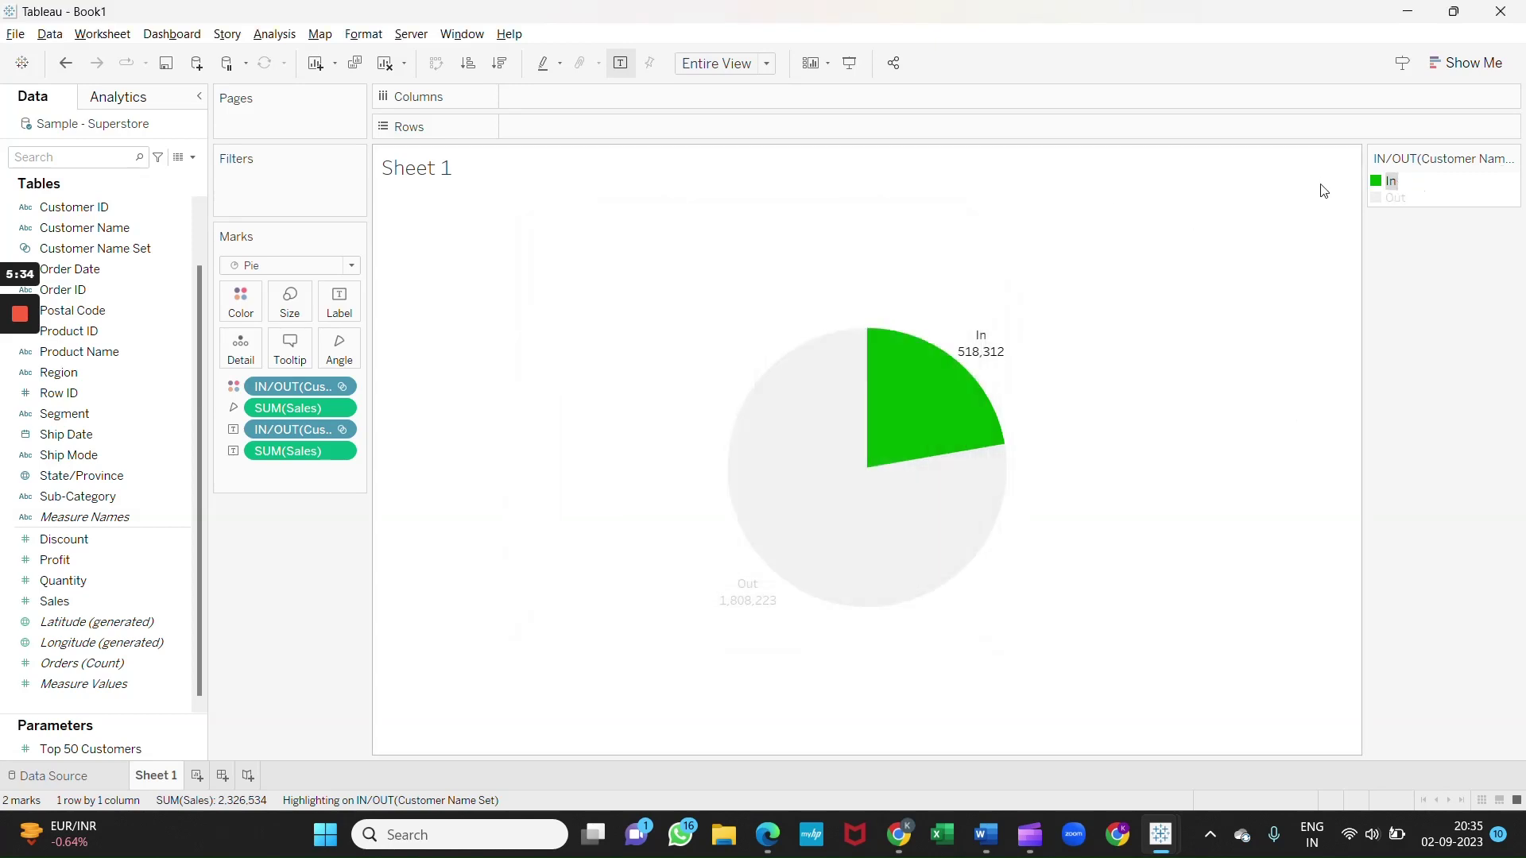
{"action": "right_click", "coordinate": [1392, 182]}
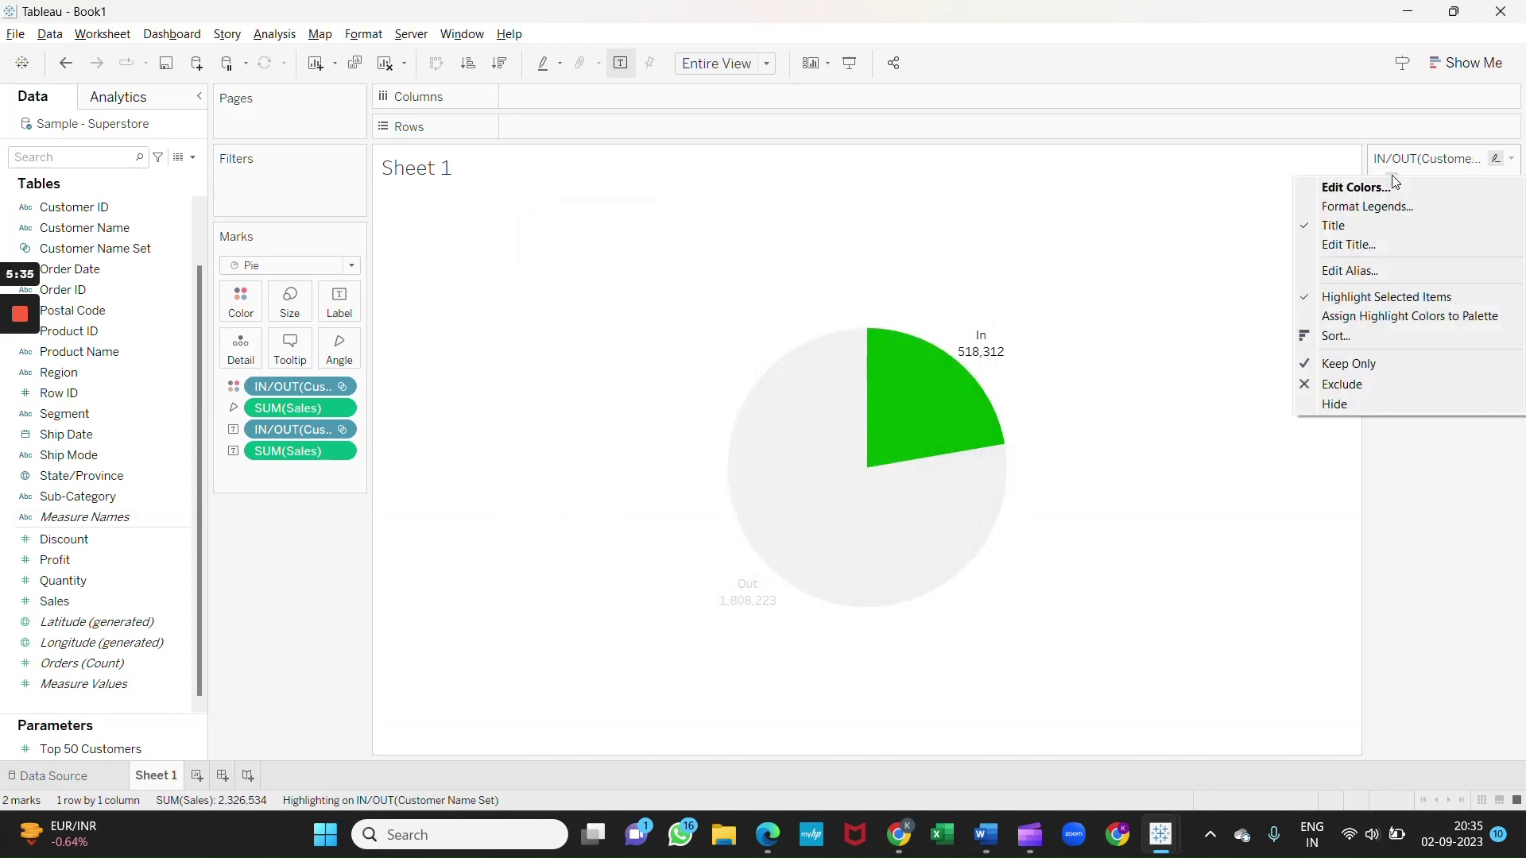
{"action": "left_click", "coordinate": [1389, 273]}
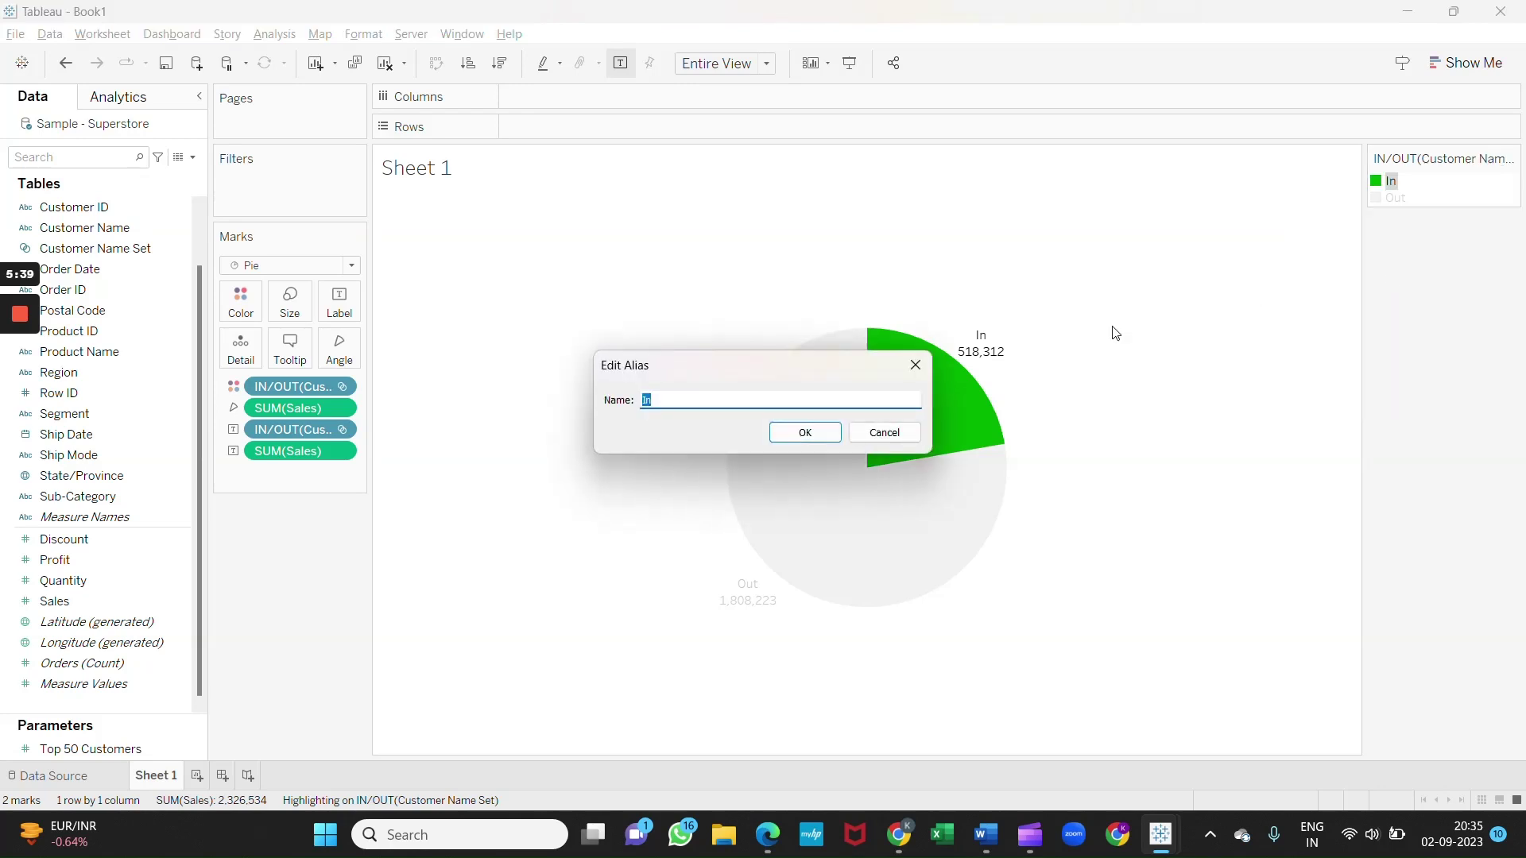
{"action": "type", "text": "Top 50 Customers"}
{"action": "left_click", "coordinate": [828, 429]}
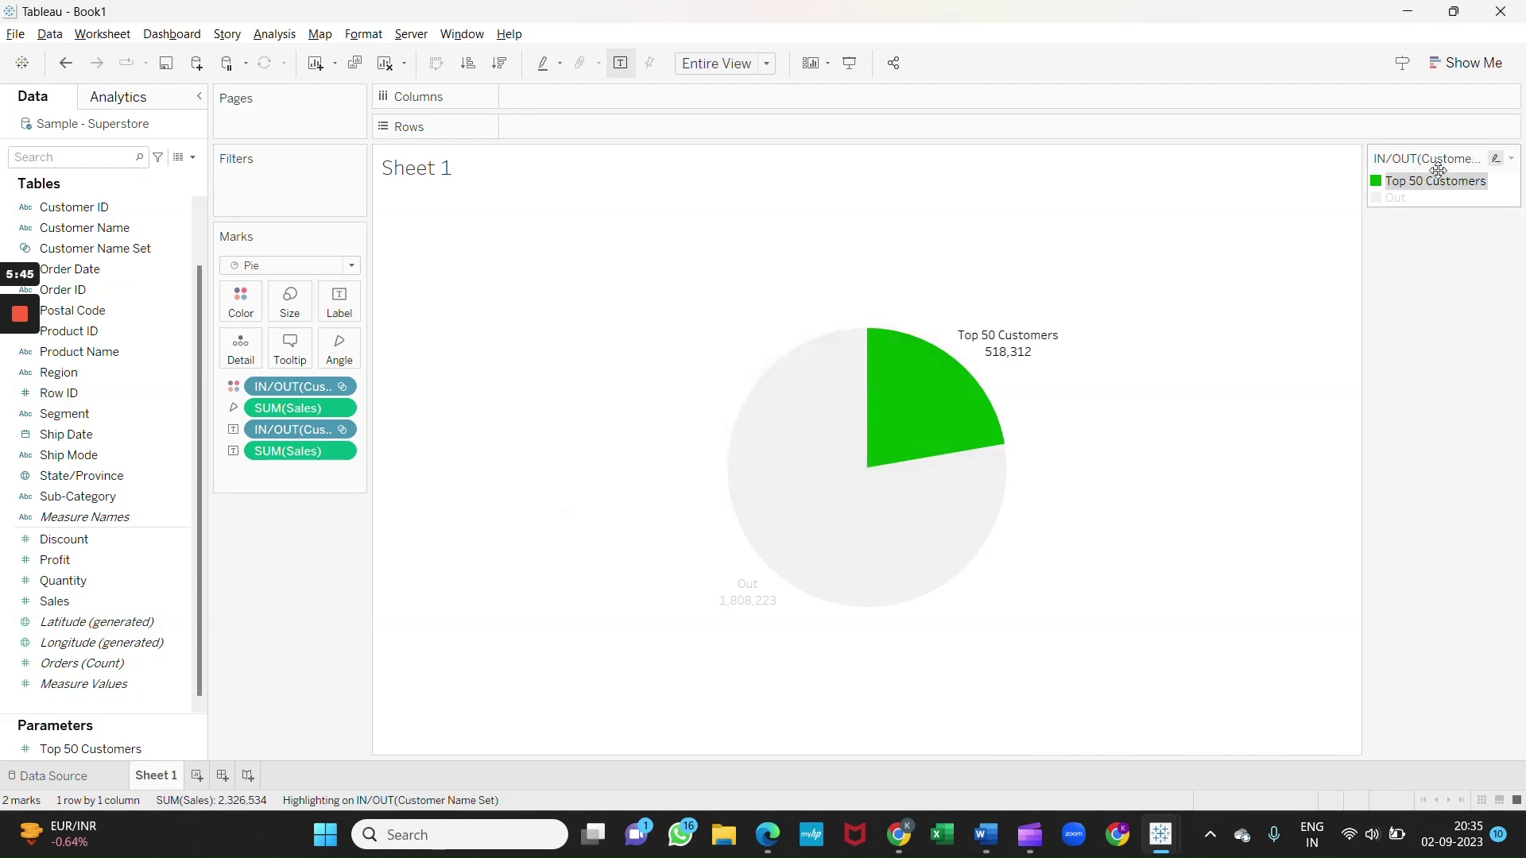
Alias the Out legend item as 'Others'
{"action": "left_click", "coordinate": [1391, 196]}
{"action": "right_click", "coordinate": [1392, 196]}
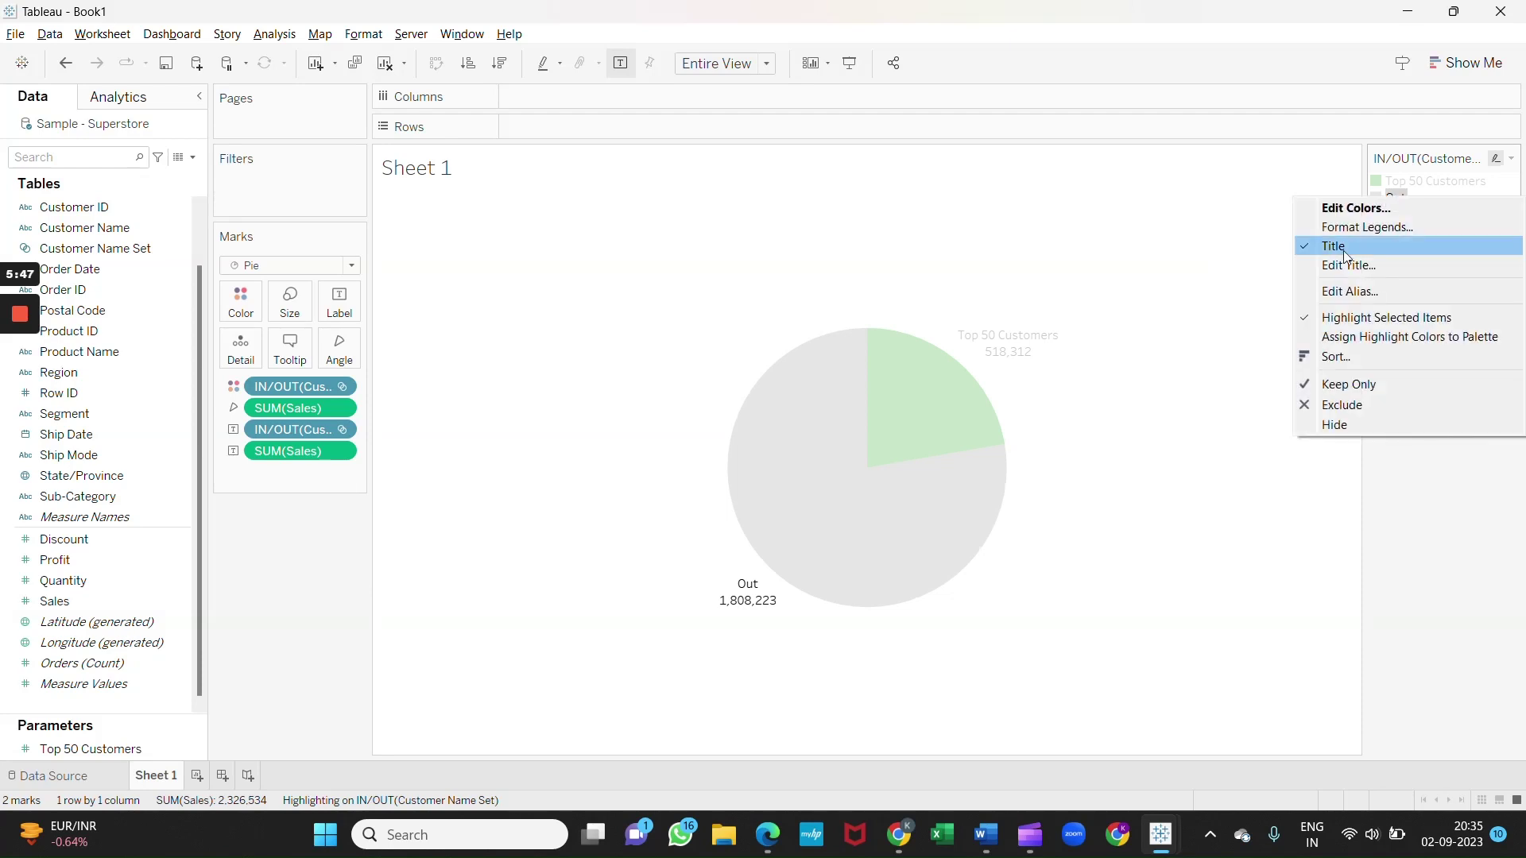
{"action": "left_click", "coordinate": [1349, 292]}
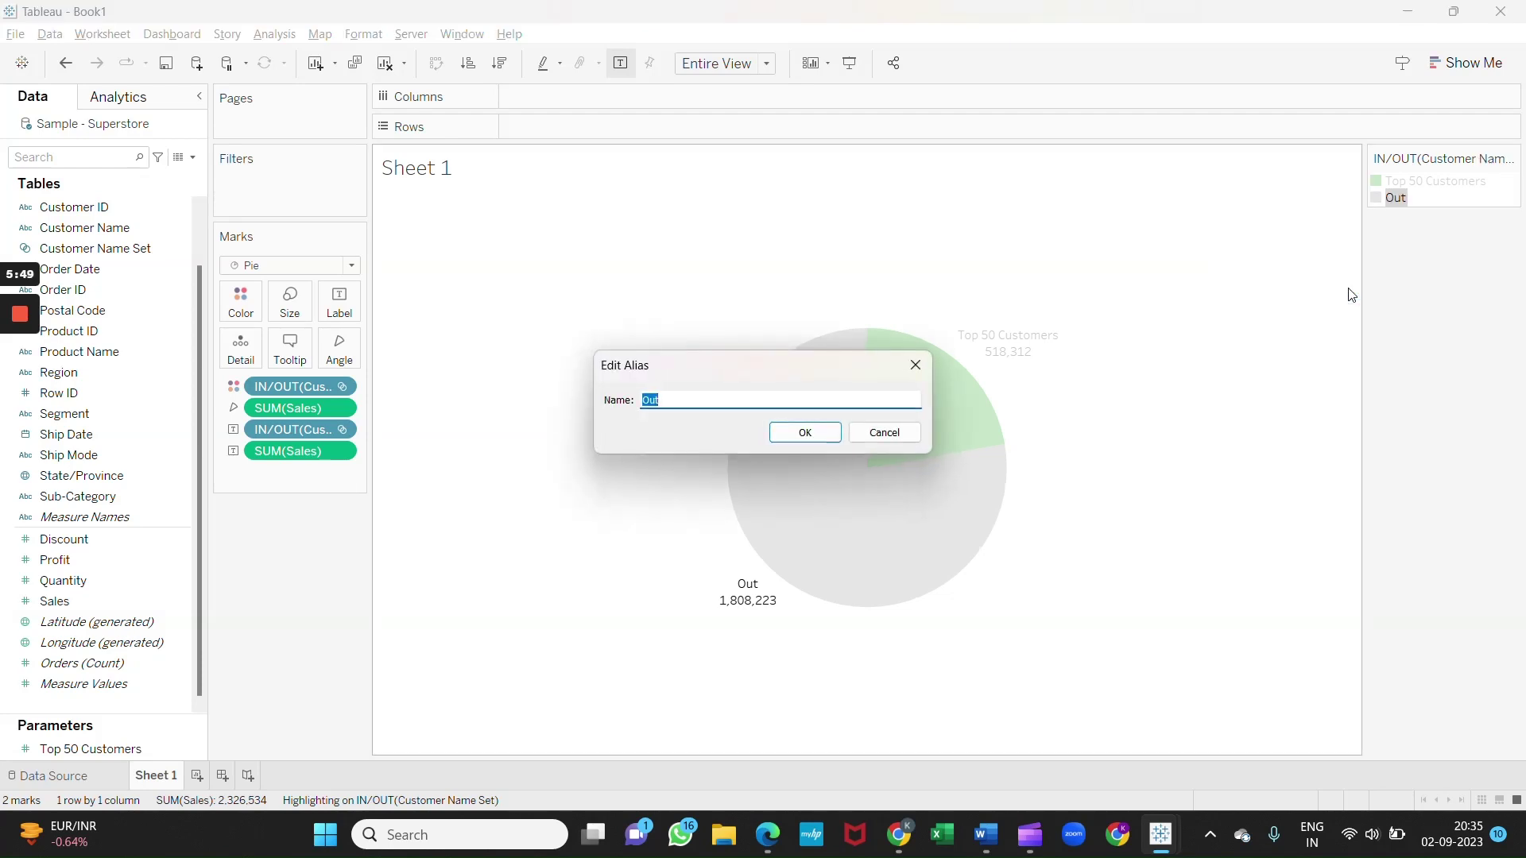
{"action": "key", "text": "BackSpace"}
{"action": "left_click", "coordinate": [801, 432]}
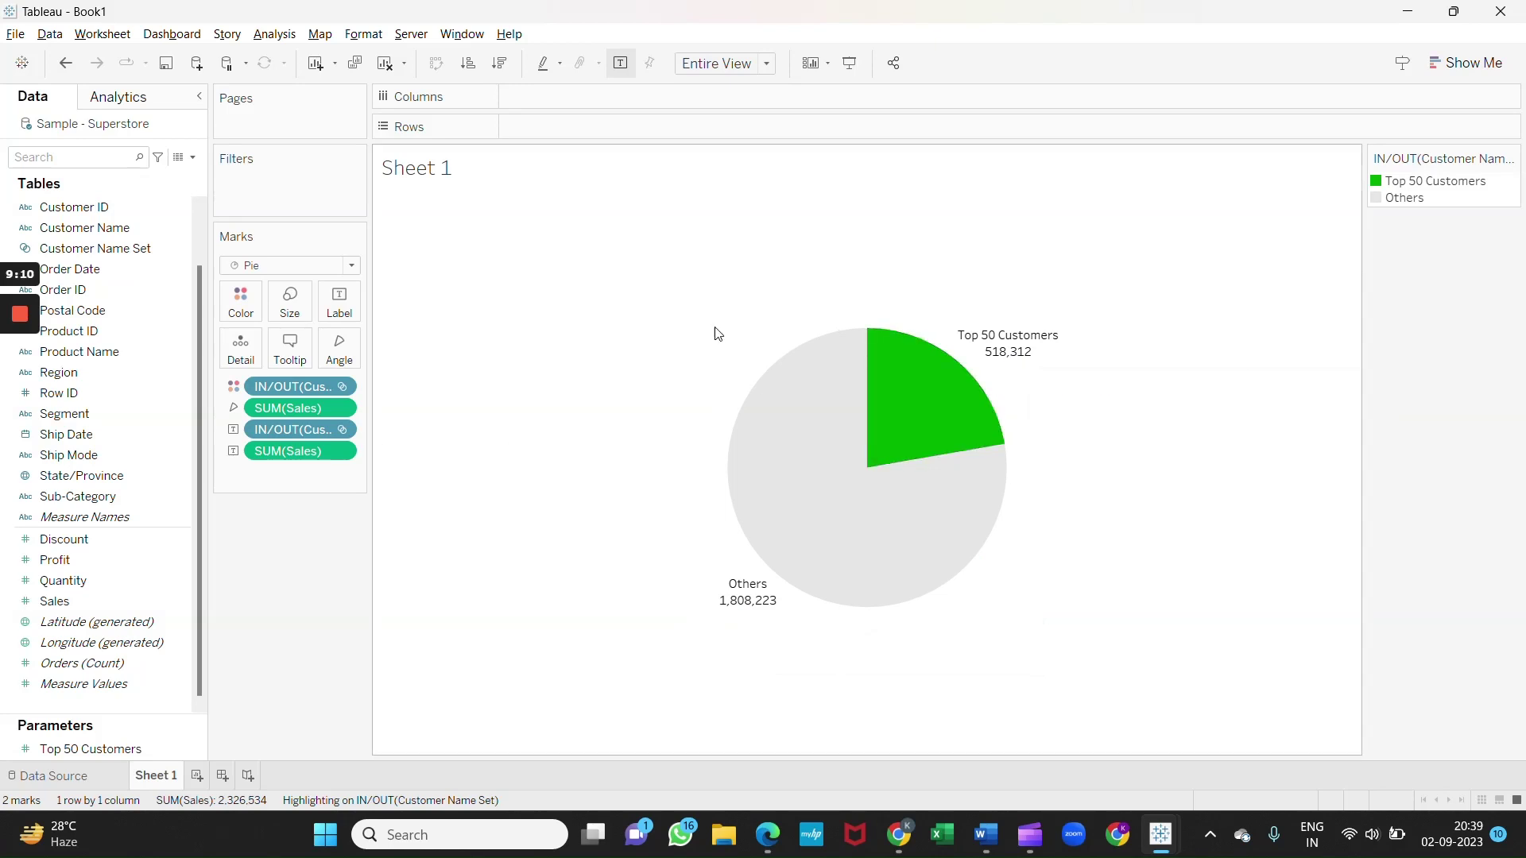
Make the SUM(Sales) label Percent of Total, formatted as a percentage with 0 decimals
{"action": "left_click", "coordinate": [340, 452]}
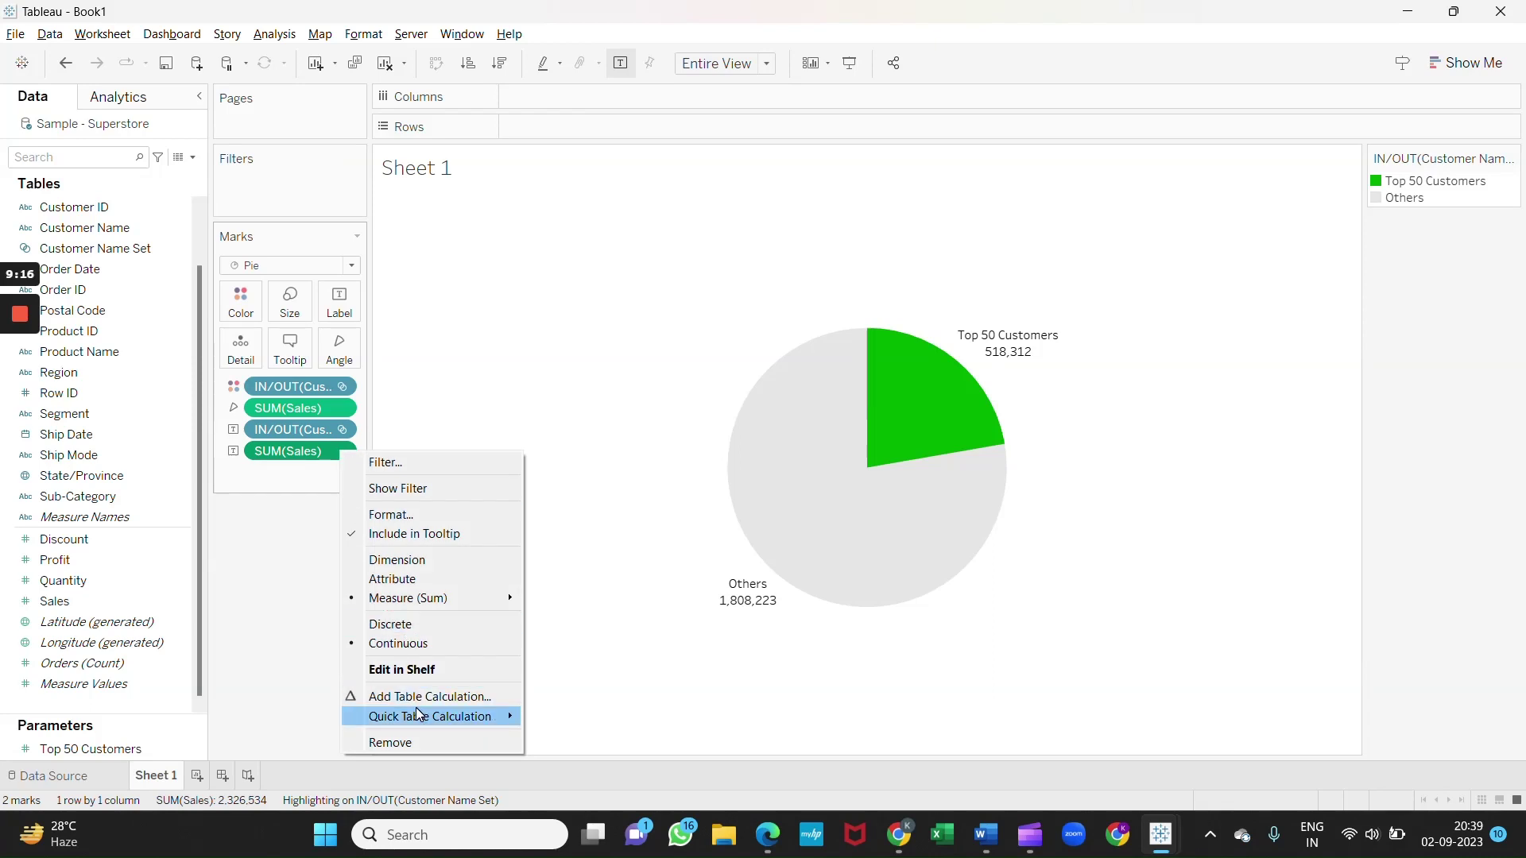
{"action": "mouse_move", "coordinate": [430, 715]}
{"action": "left_click", "coordinate": [581, 715]}
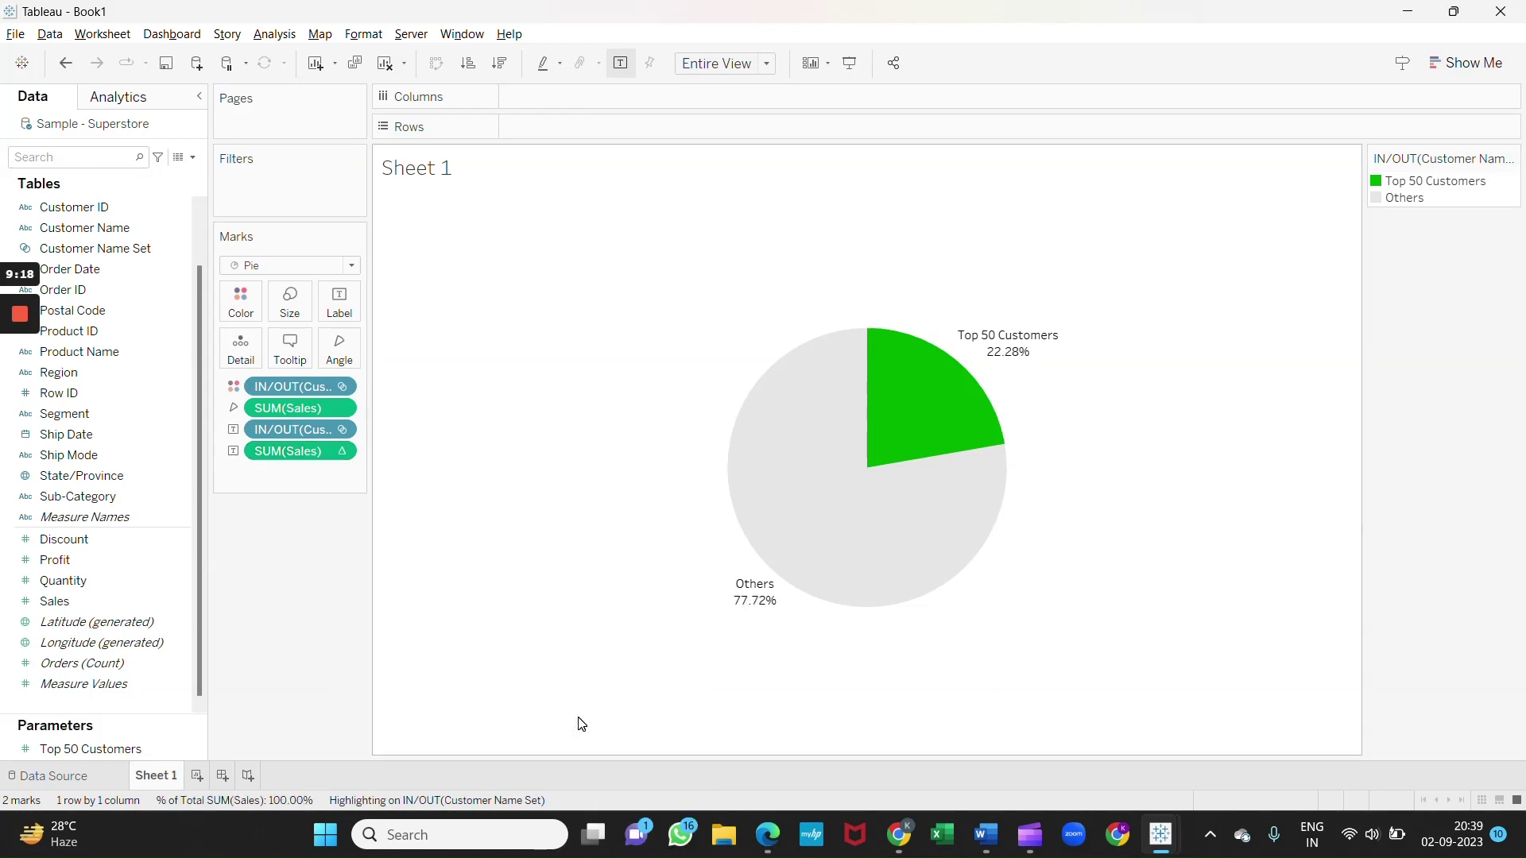
{"action": "mouse_move", "coordinate": [299, 450]}
{"action": "left_click", "coordinate": [341, 451]}
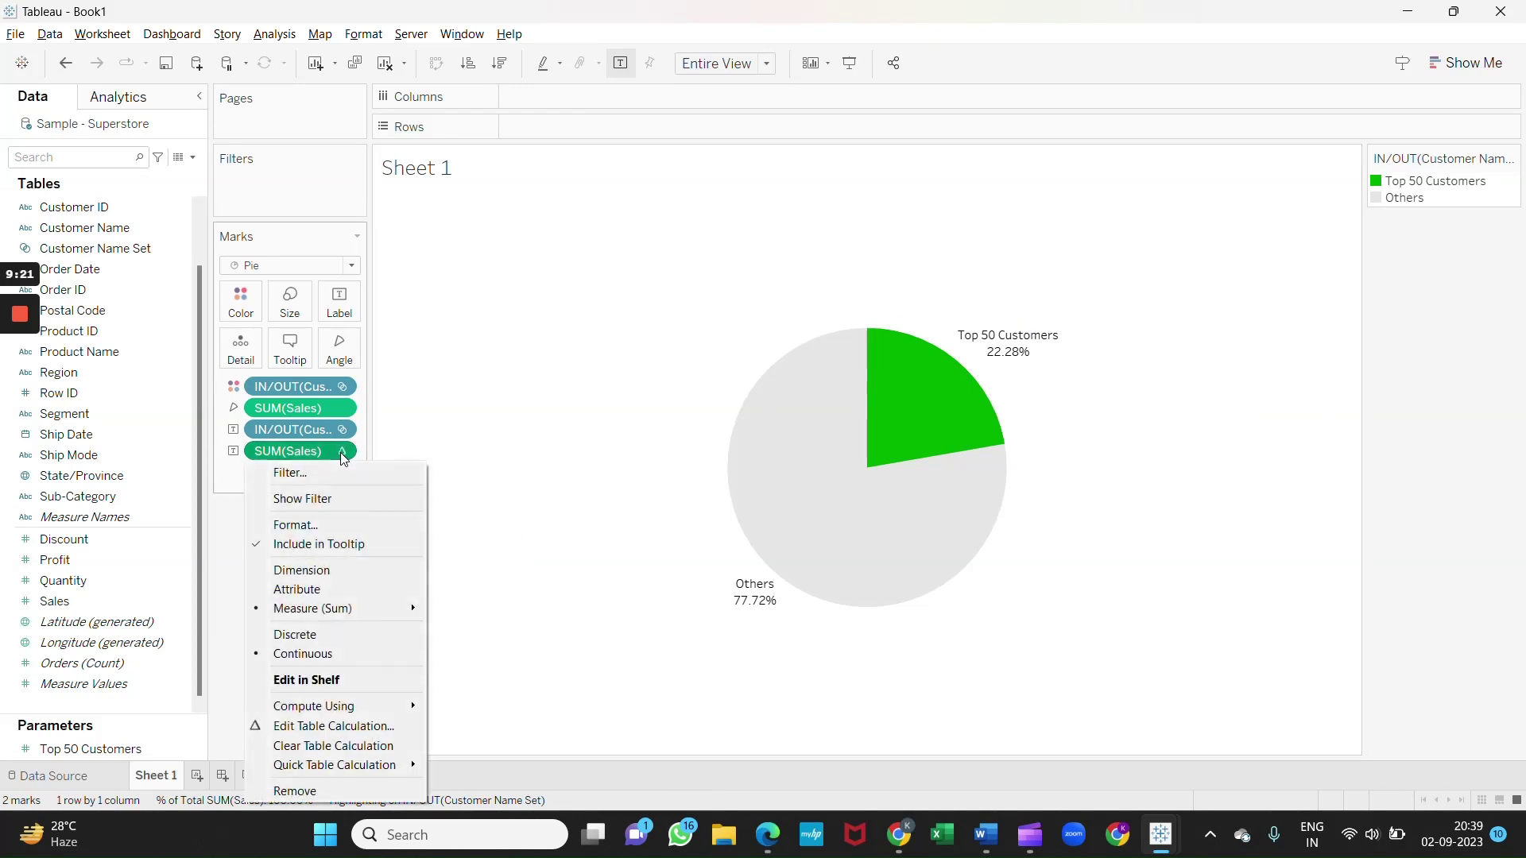
{"action": "left_click", "coordinate": [327, 530]}
{"action": "left_click", "coordinate": [186, 272]}
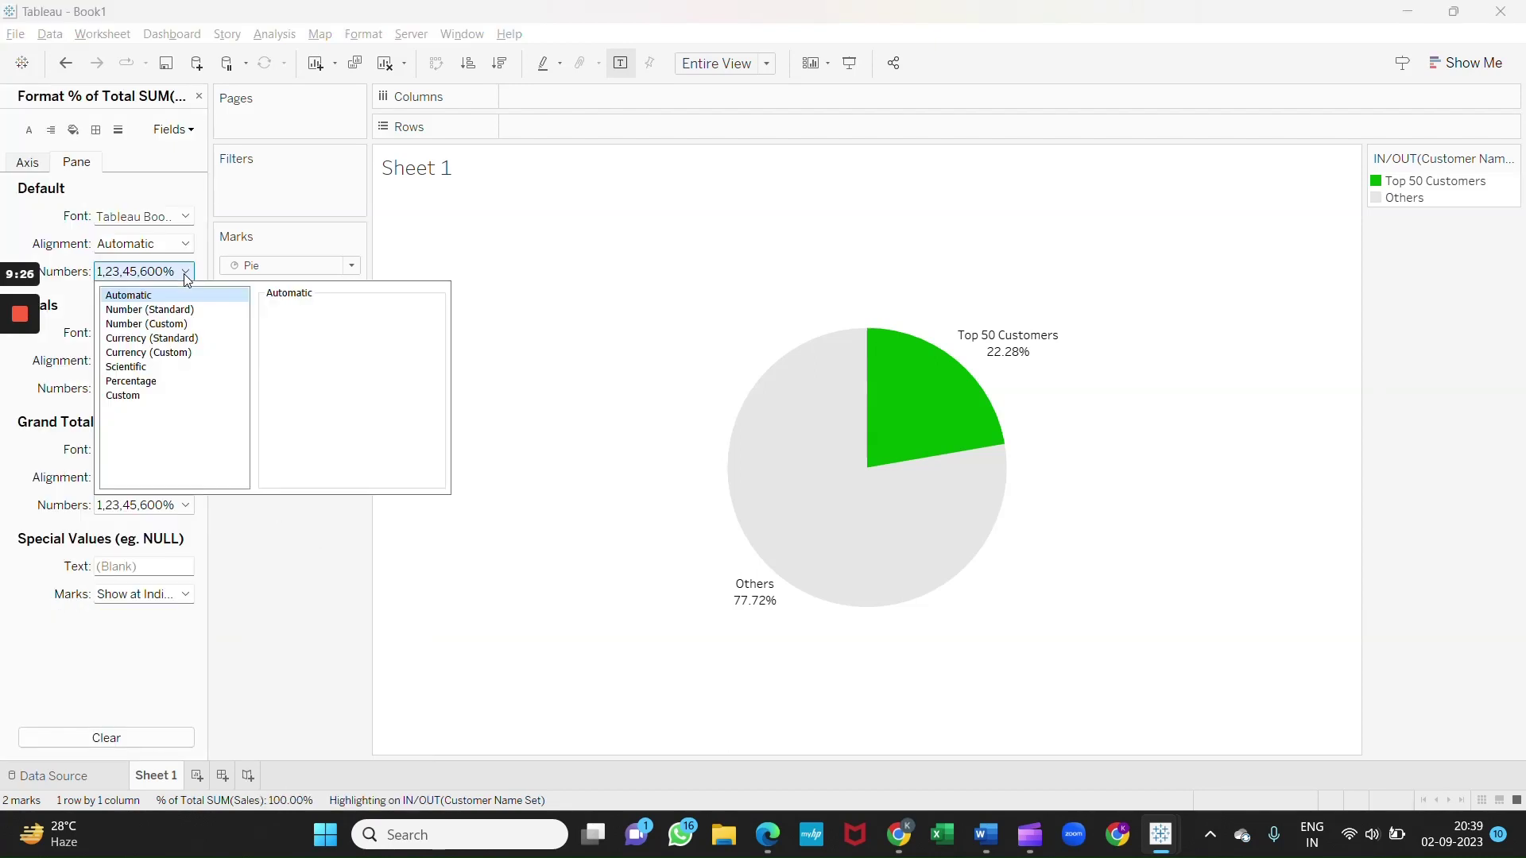
{"action": "left_click", "coordinate": [155, 381]}
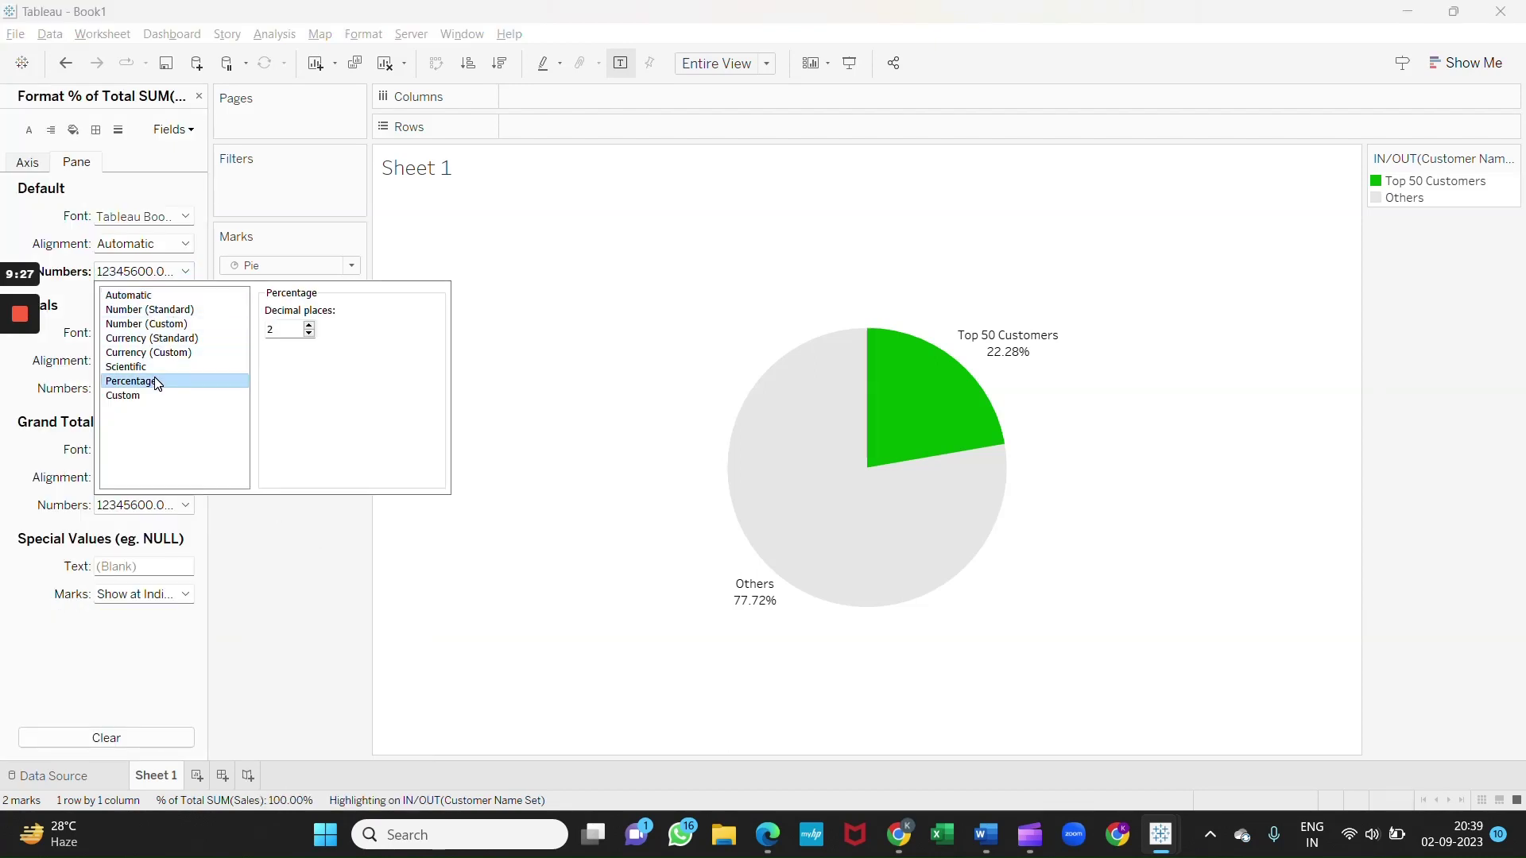
{"action": "left_click", "coordinate": [308, 334]}
{"action": "left_click", "coordinate": [309, 334]}
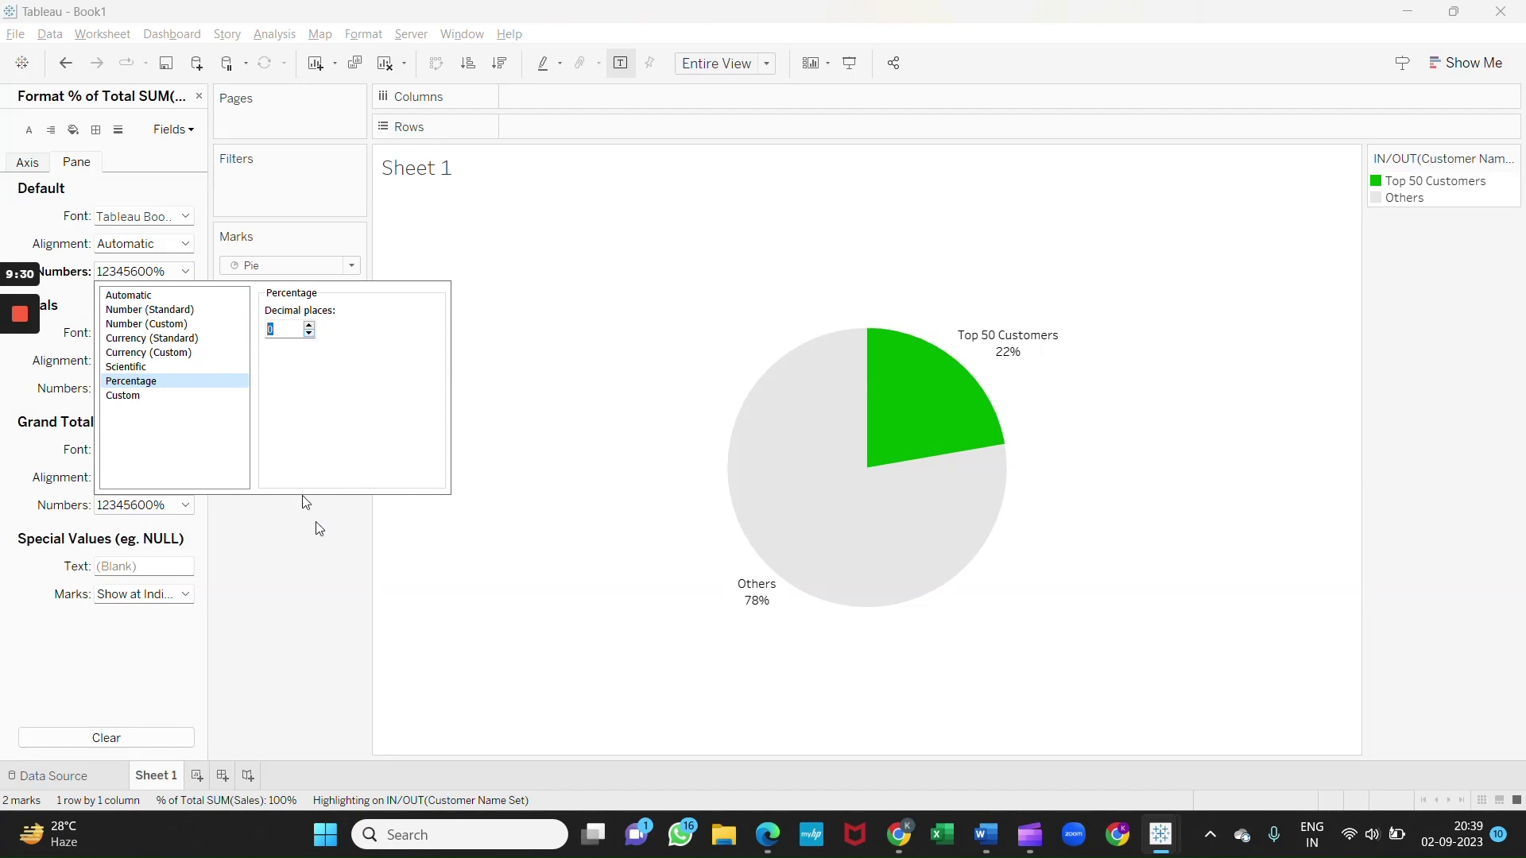
{"action": "left_click", "coordinate": [386, 652]}
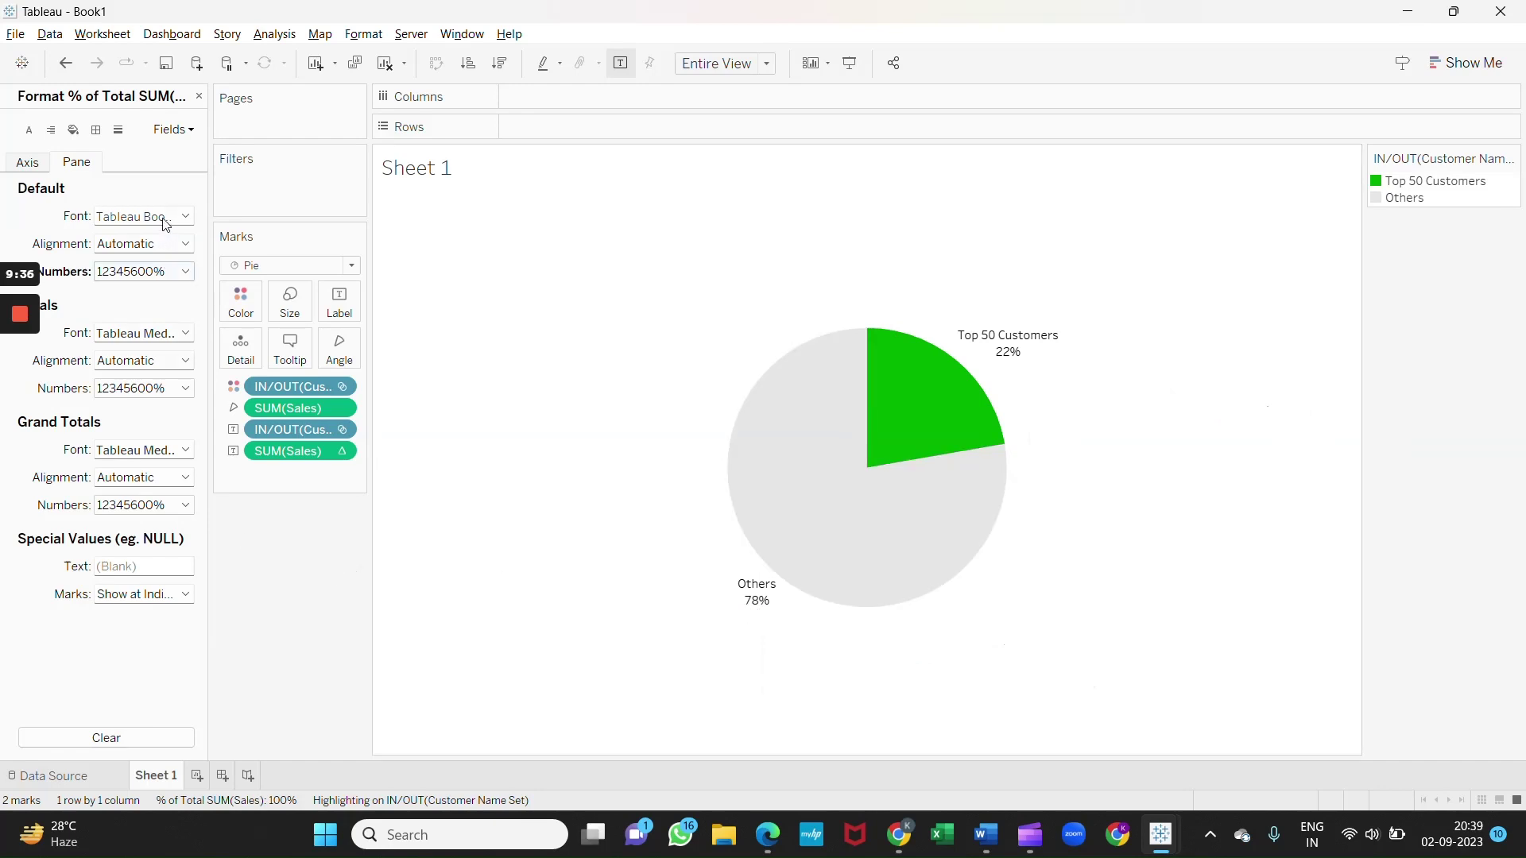
{"action": "left_click", "coordinate": [199, 96]}
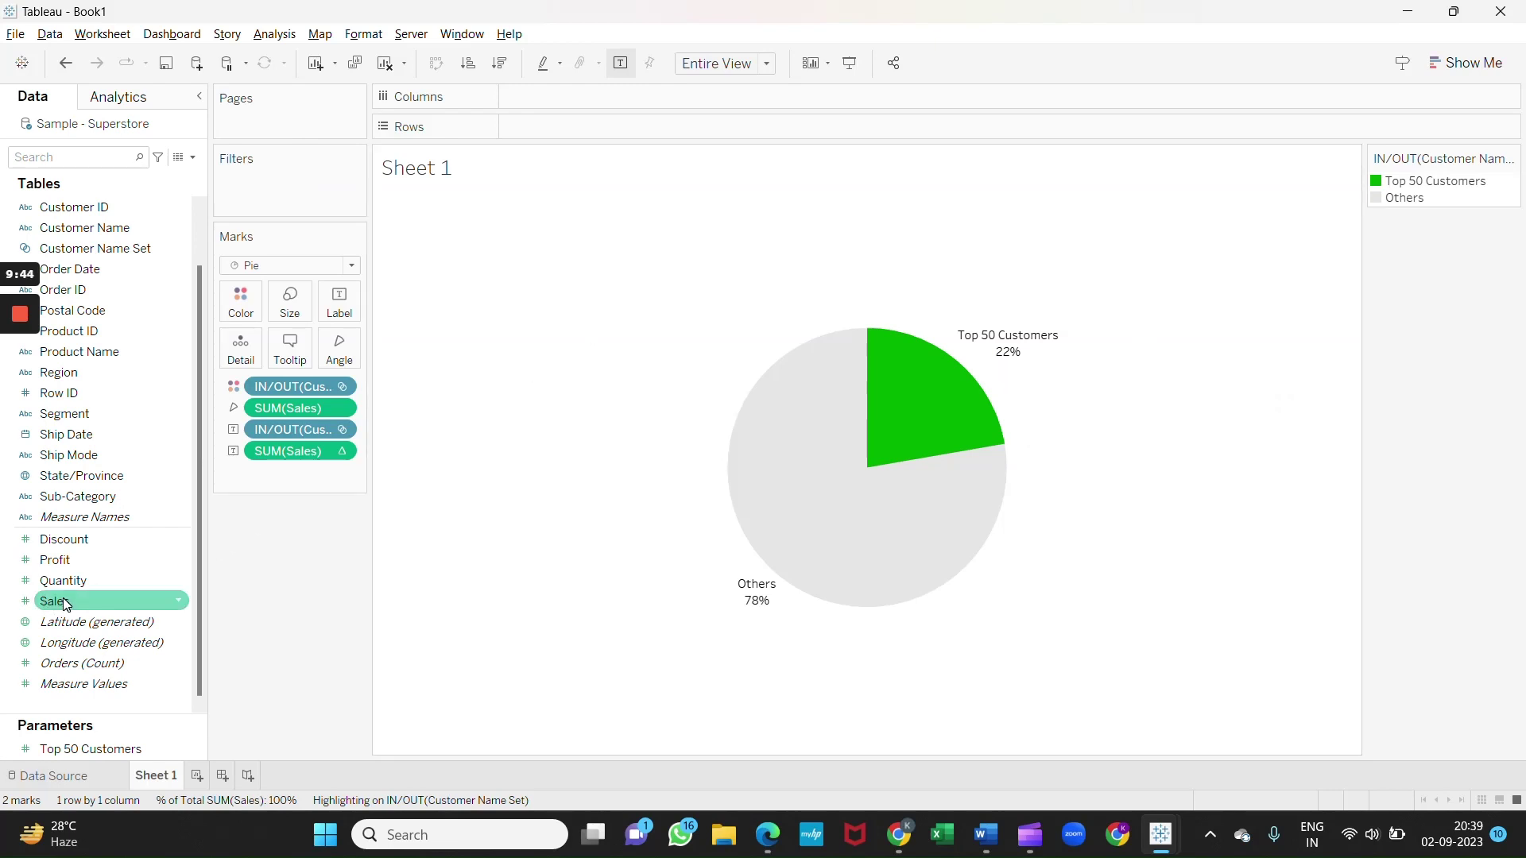
Add Sales back to the labels as Number (Custom) in Thousands (K) with 0 decimals
{"action": "left_click_drag", "start_coordinate": [59, 605], "coordinate": [344, 303]}
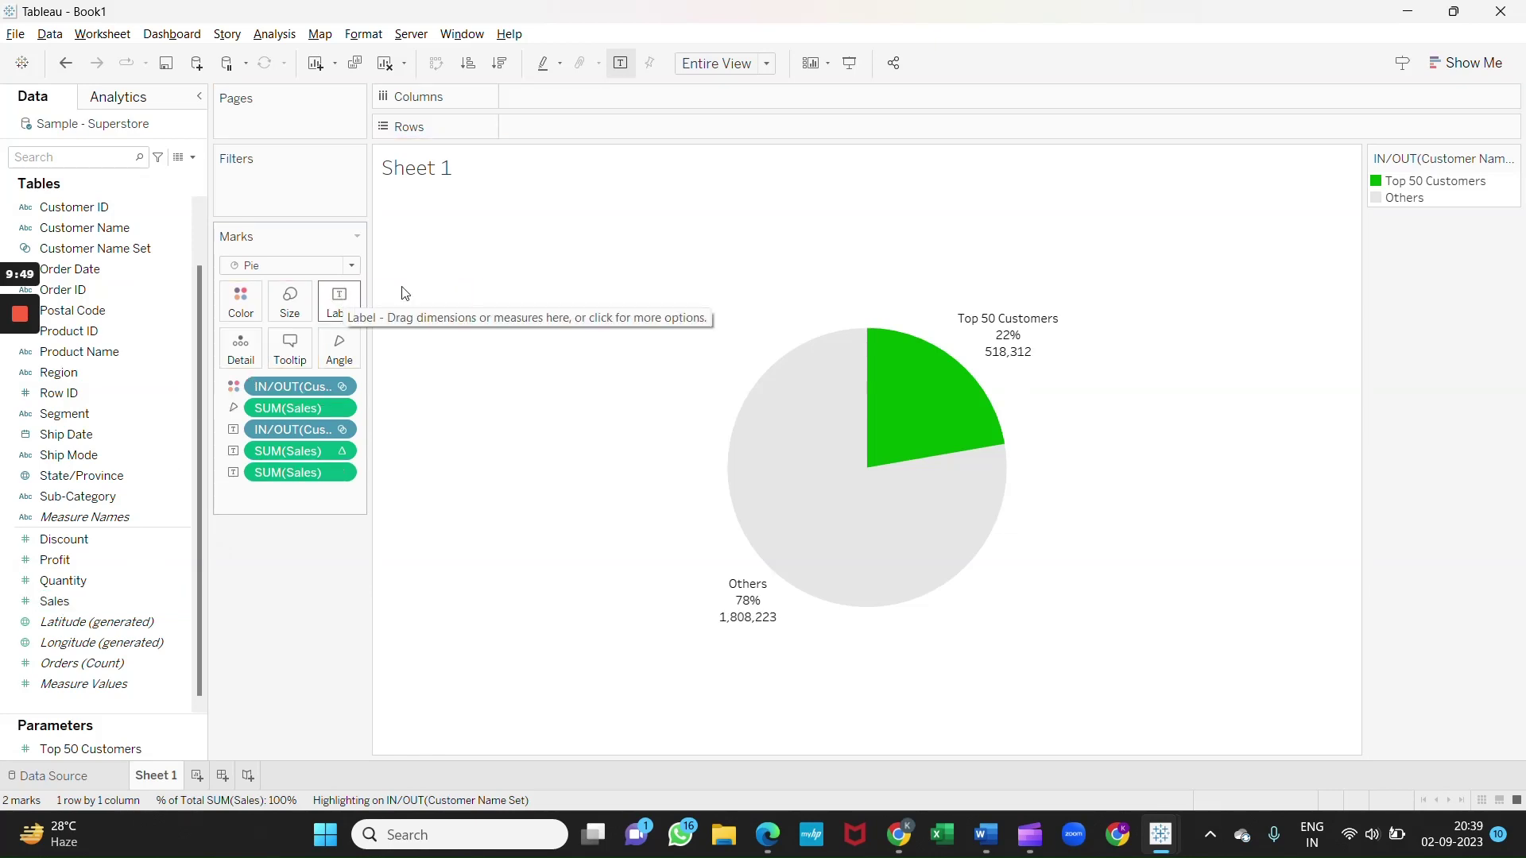
{"action": "right_click", "coordinate": [341, 477]}
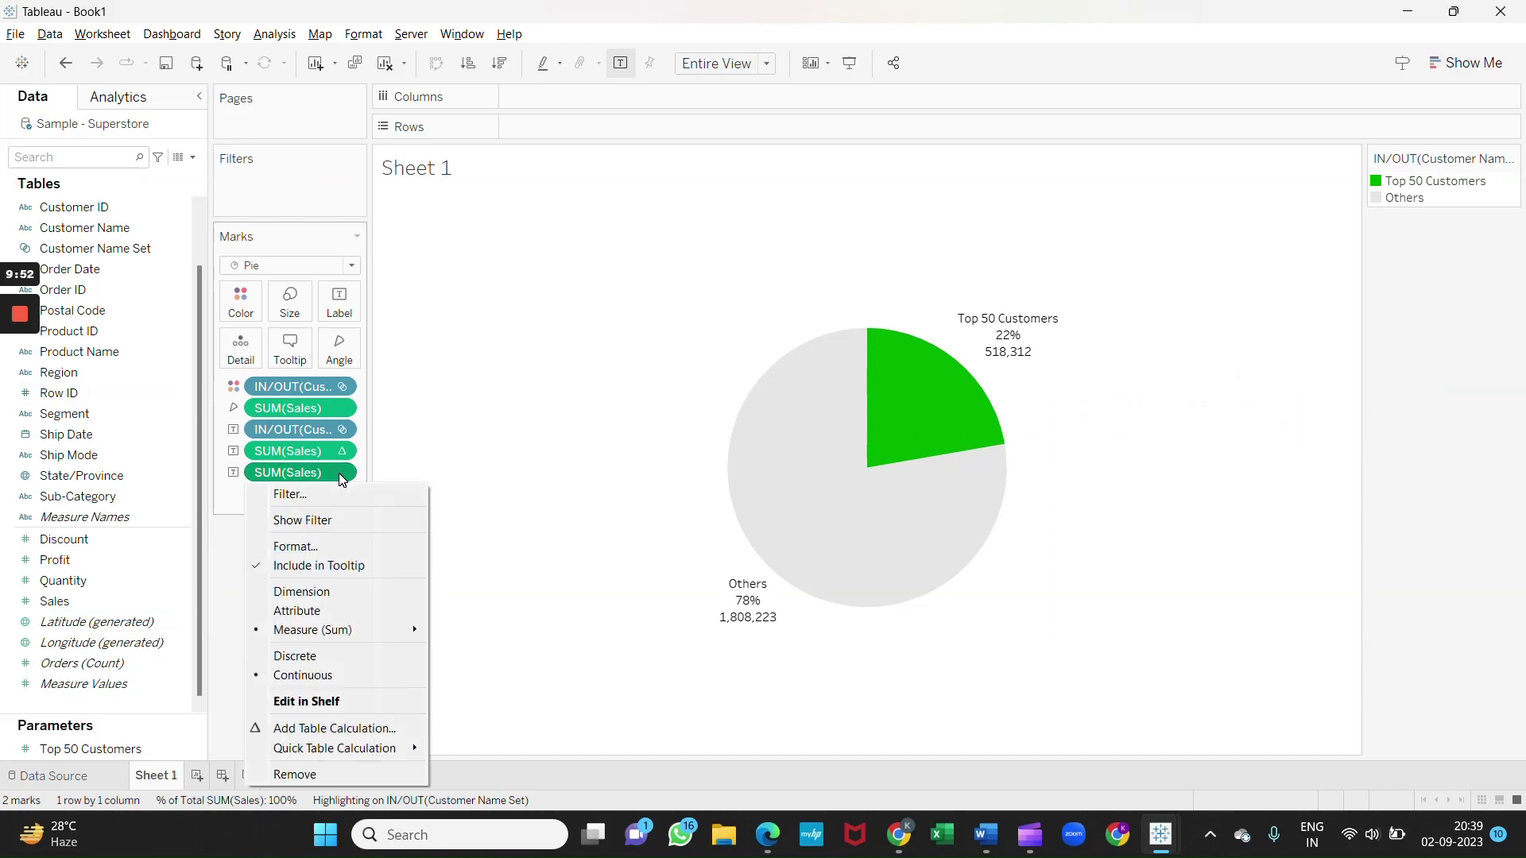
{"action": "left_click", "coordinate": [327, 538]}
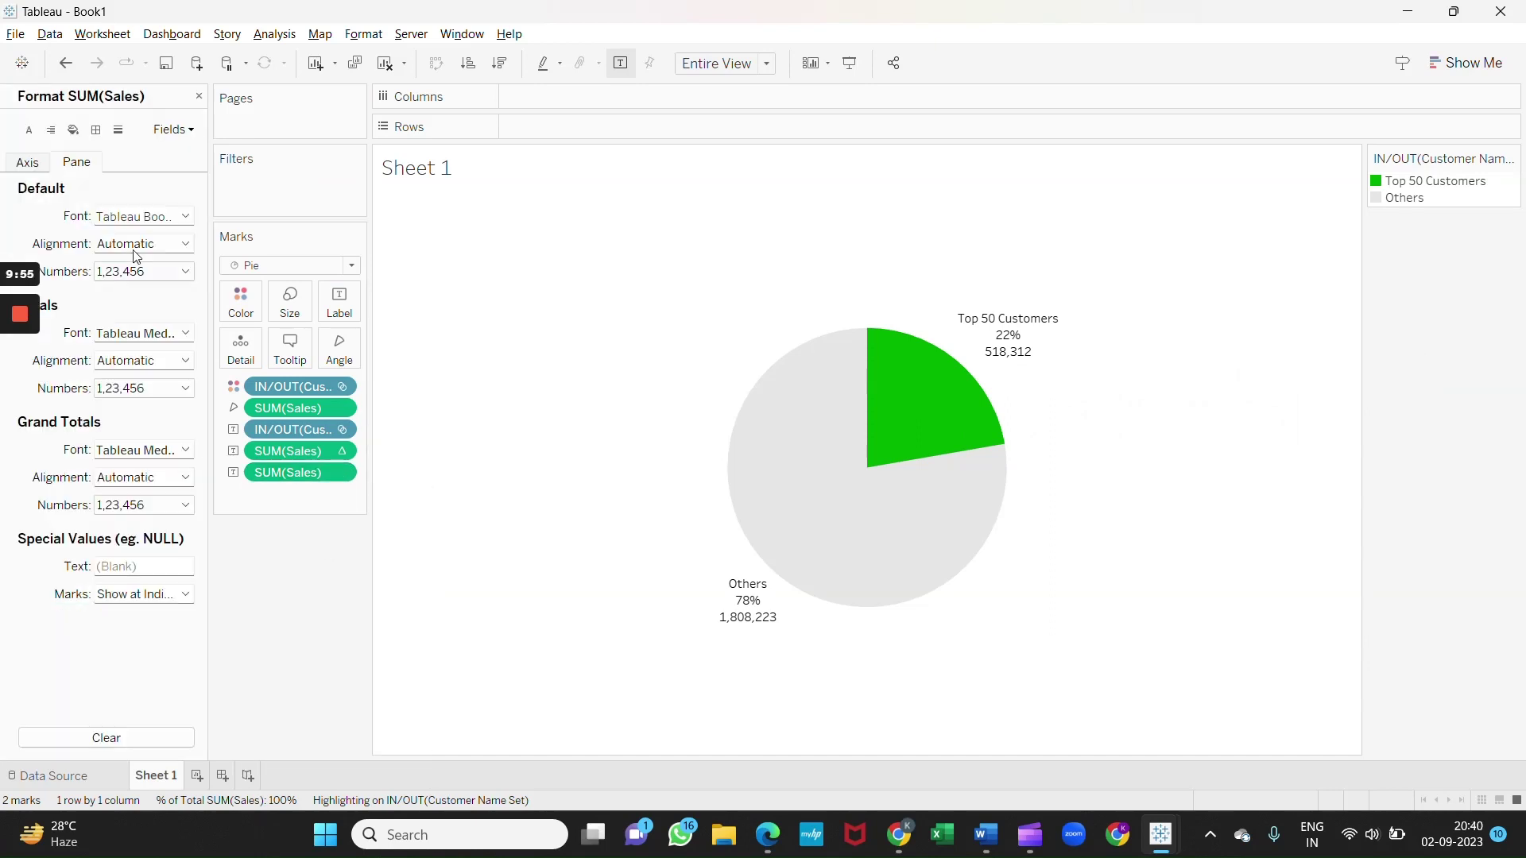
{"action": "left_click", "coordinate": [185, 275]}
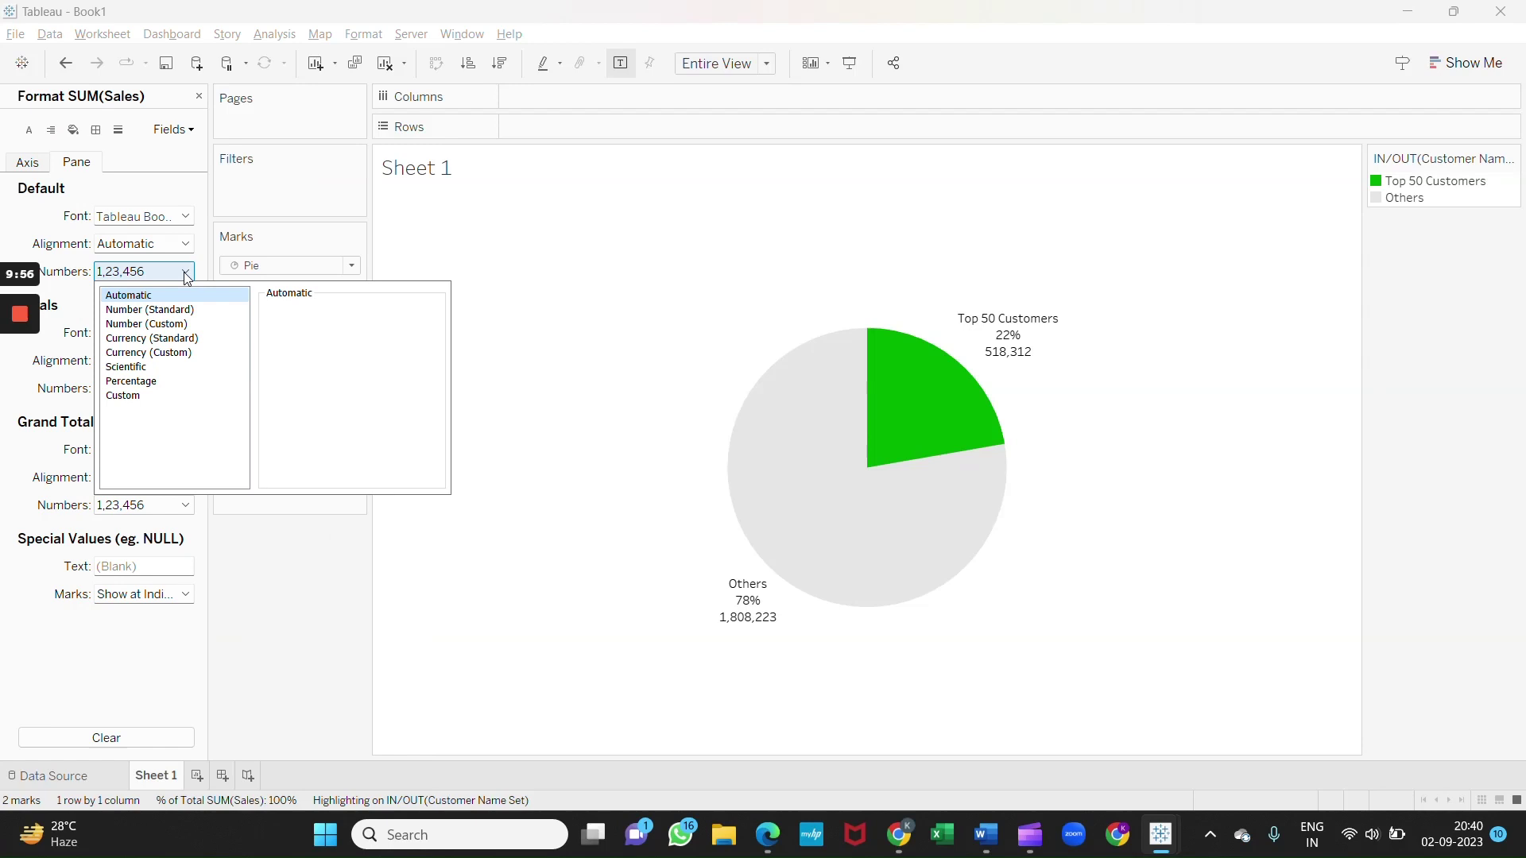
{"action": "left_click", "coordinate": [202, 331]}
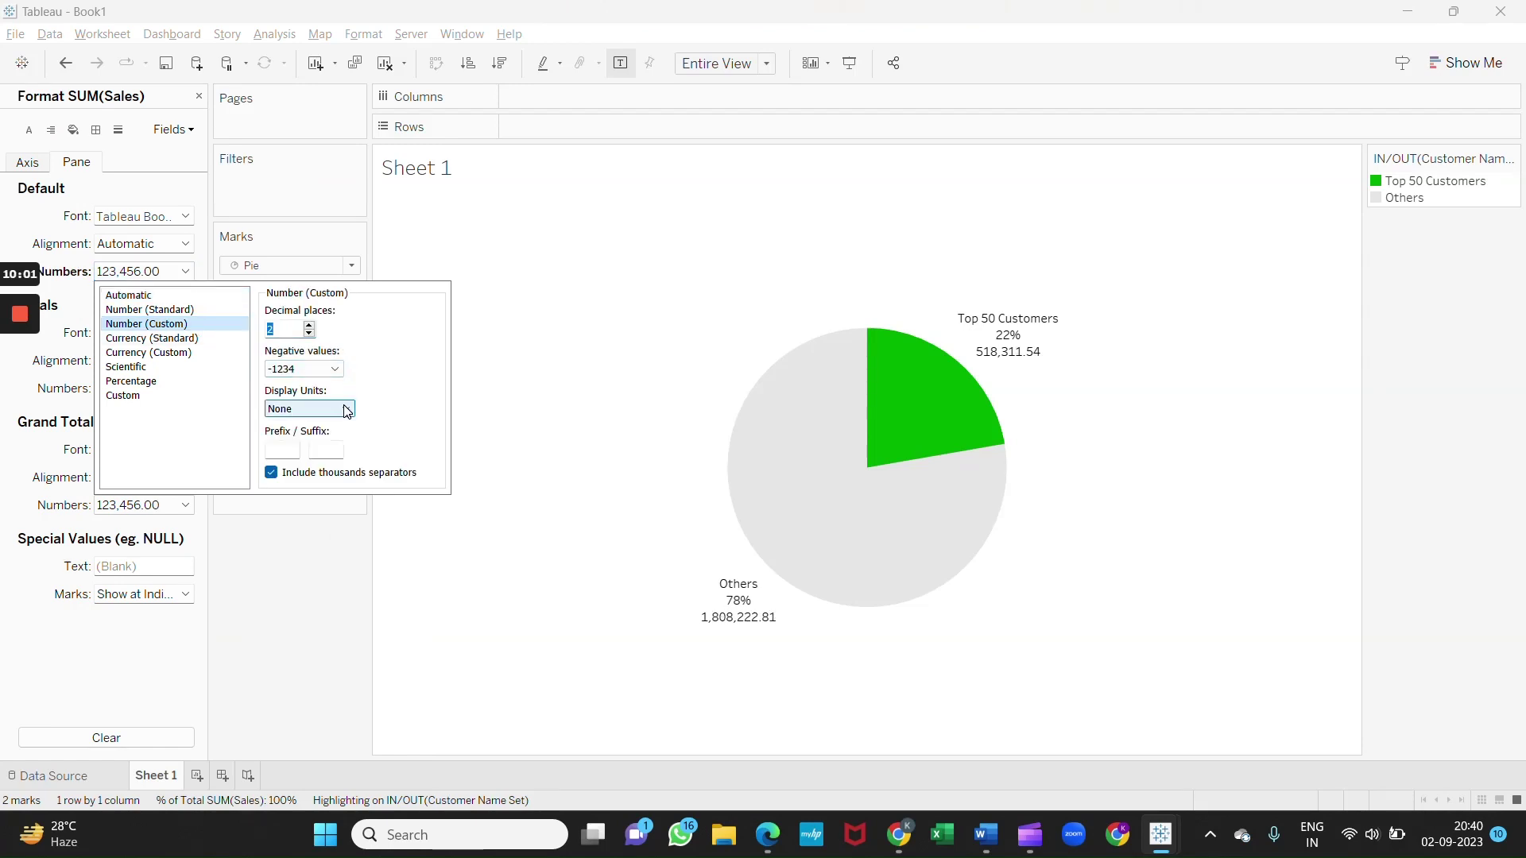
{"action": "left_click", "coordinate": [346, 410]}
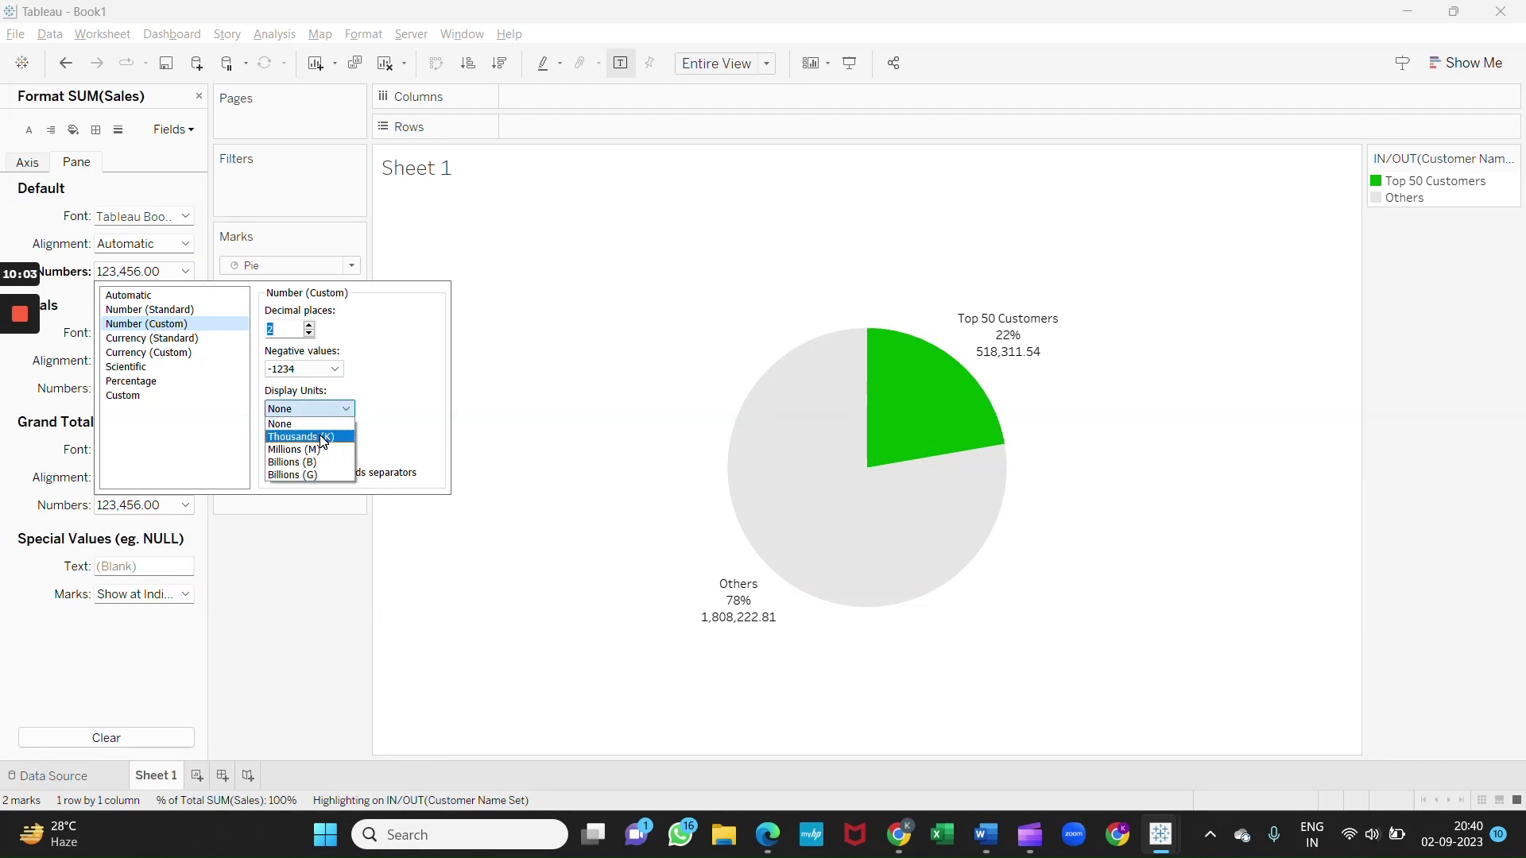
{"action": "left_click", "coordinate": [321, 440]}
{"action": "left_click", "coordinate": [348, 414]}
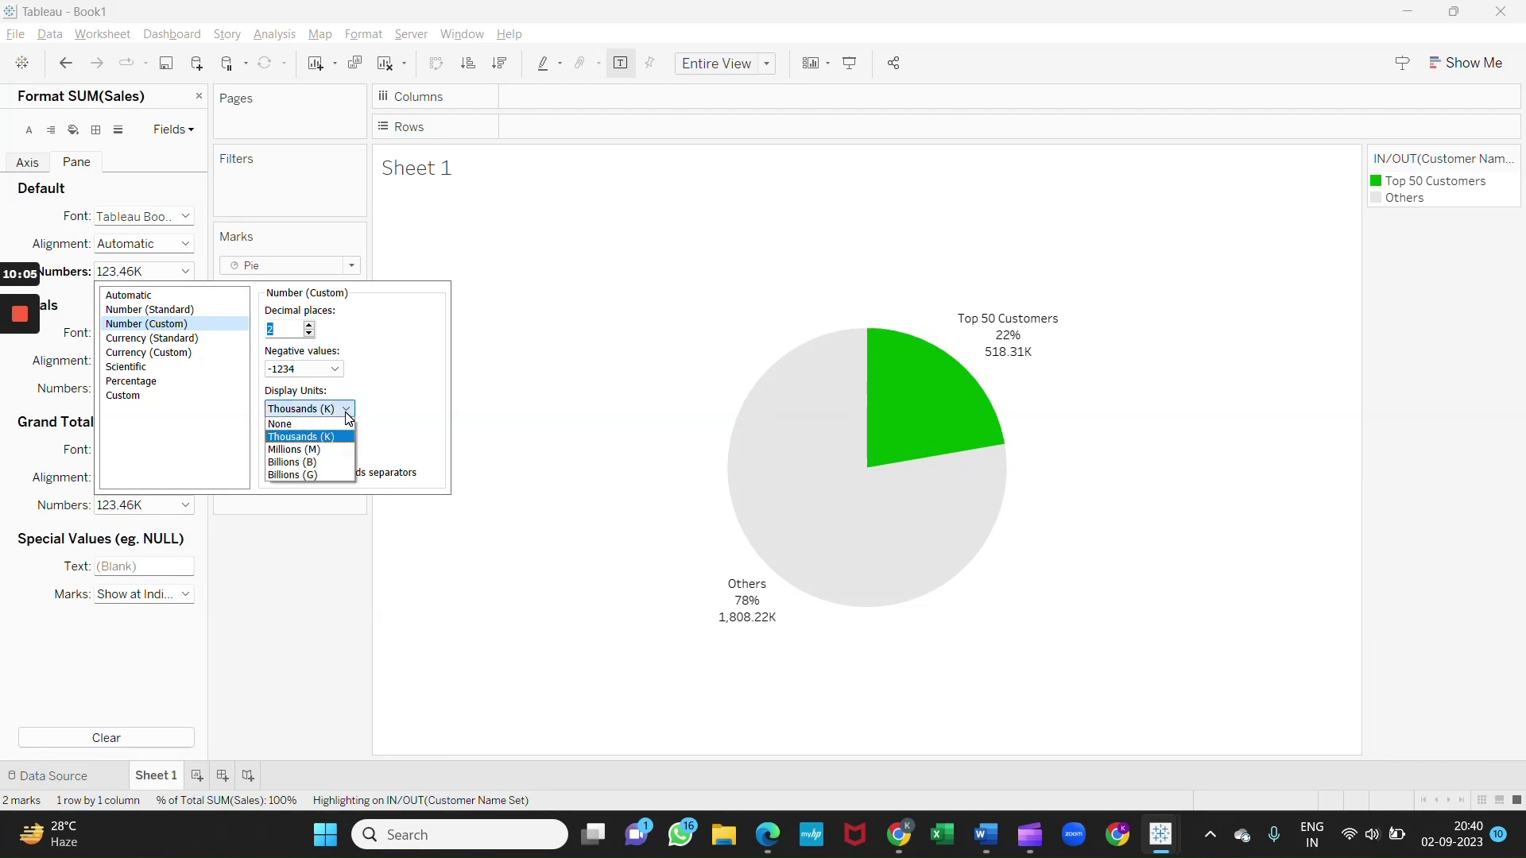
{"action": "left_click", "coordinate": [346, 414]}
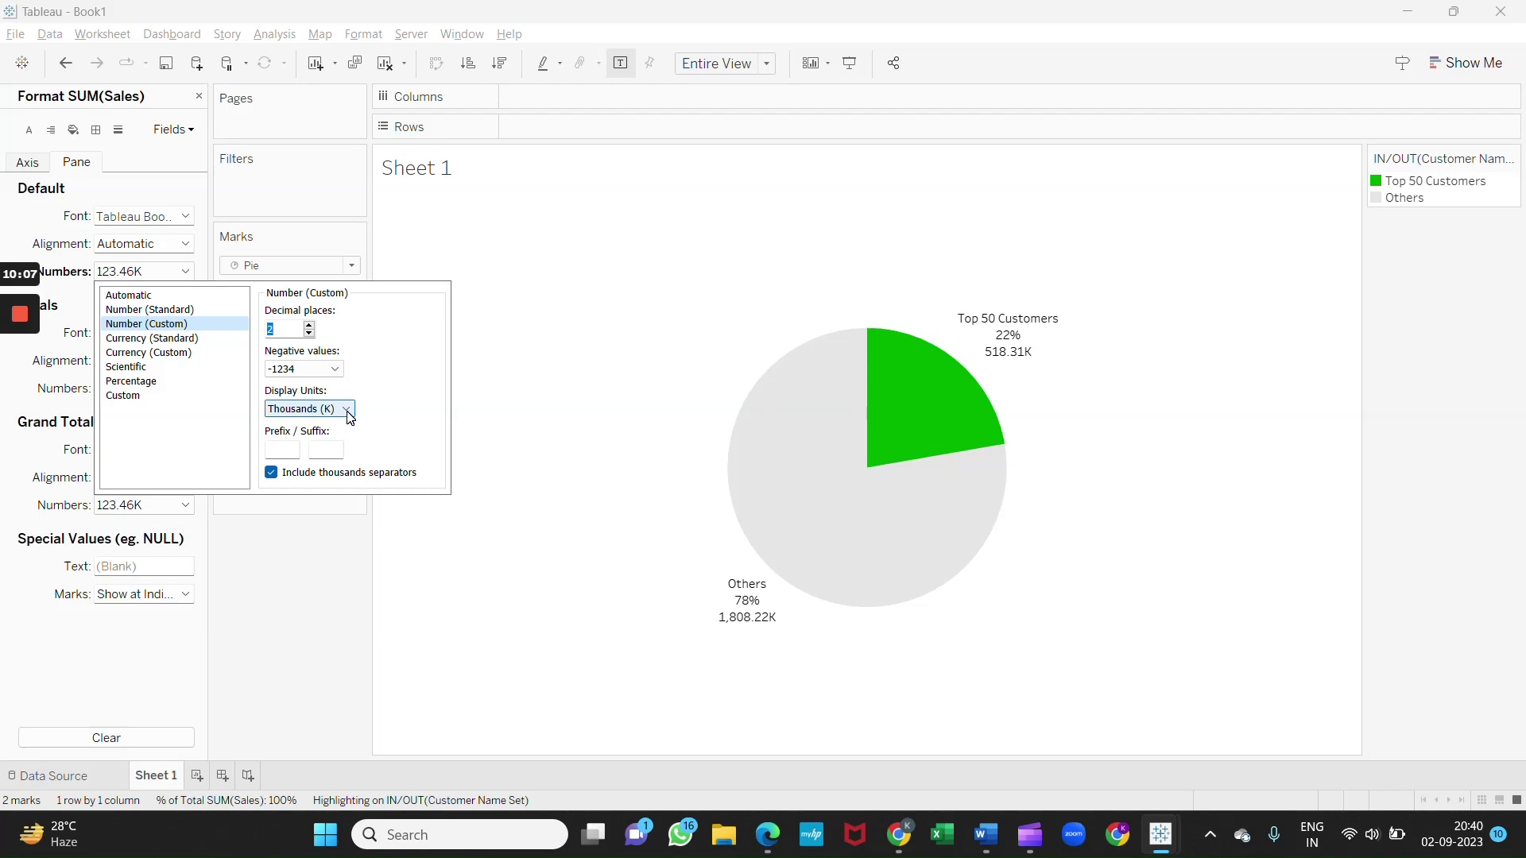
{"action": "left_click", "coordinate": [310, 334]}
{"action": "mouse_move", "coordinate": [835, 525]}
{"action": "left_click", "coordinate": [309, 335]}
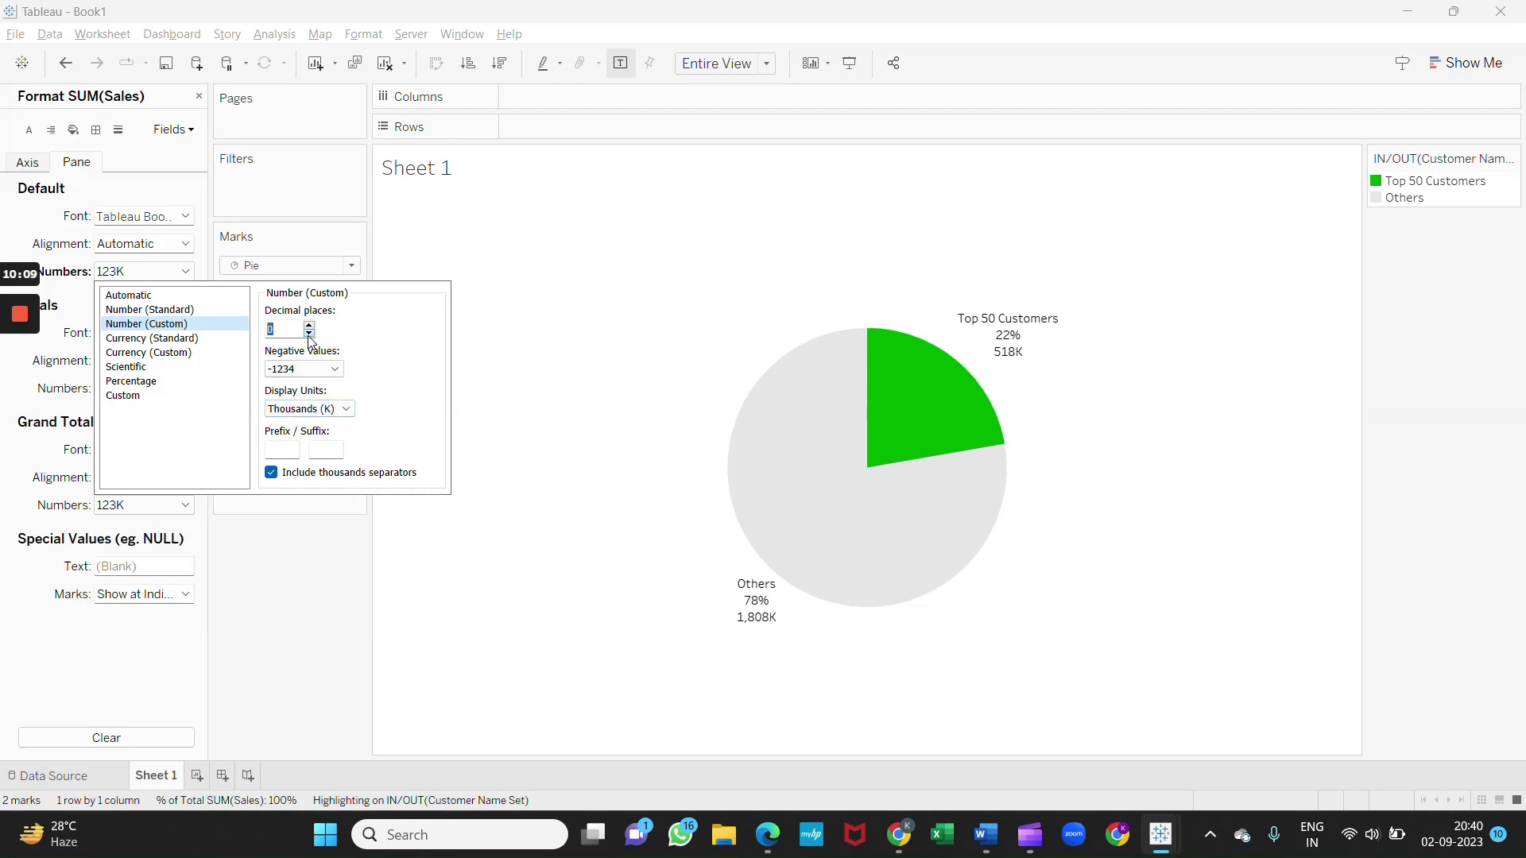
{"action": "left_click", "coordinate": [640, 490]}
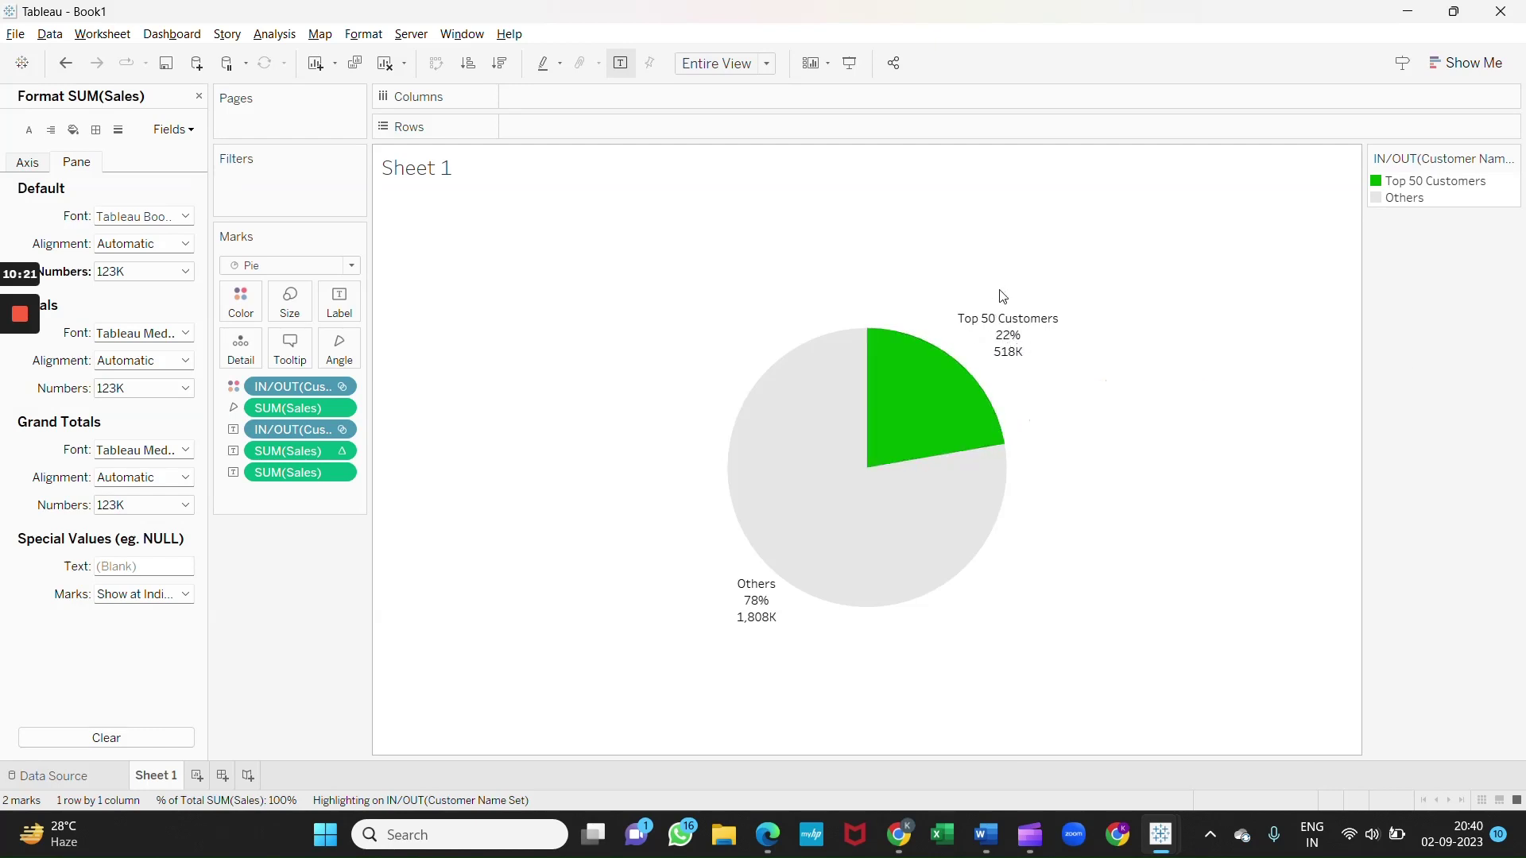
{"action": "mouse_move", "coordinate": [781, 440]}
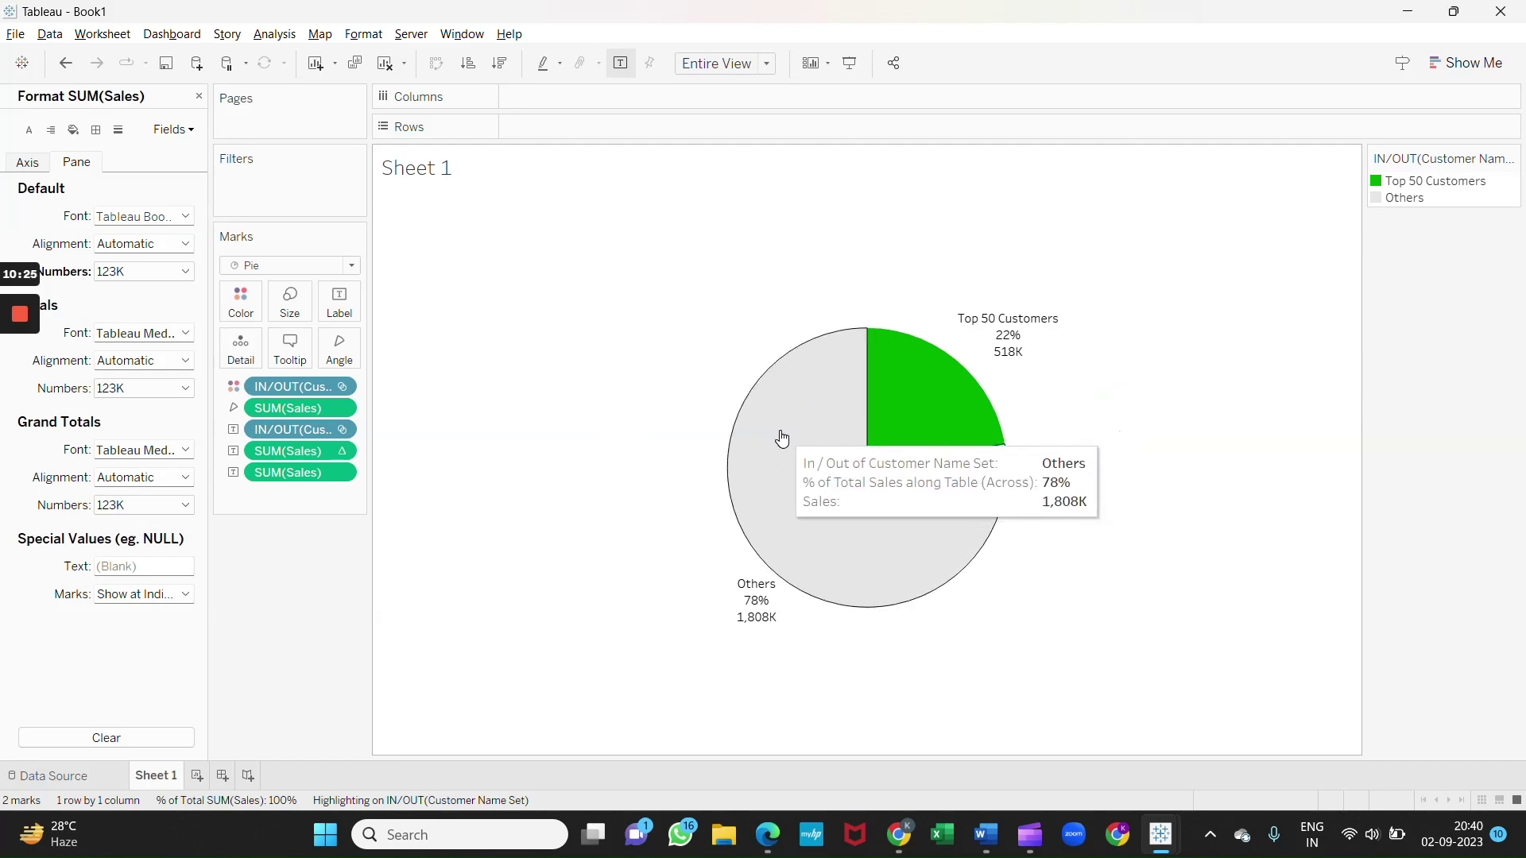
Give the slices a green border, then compare against the Word reference chart
{"action": "left_click", "coordinate": [244, 305]}
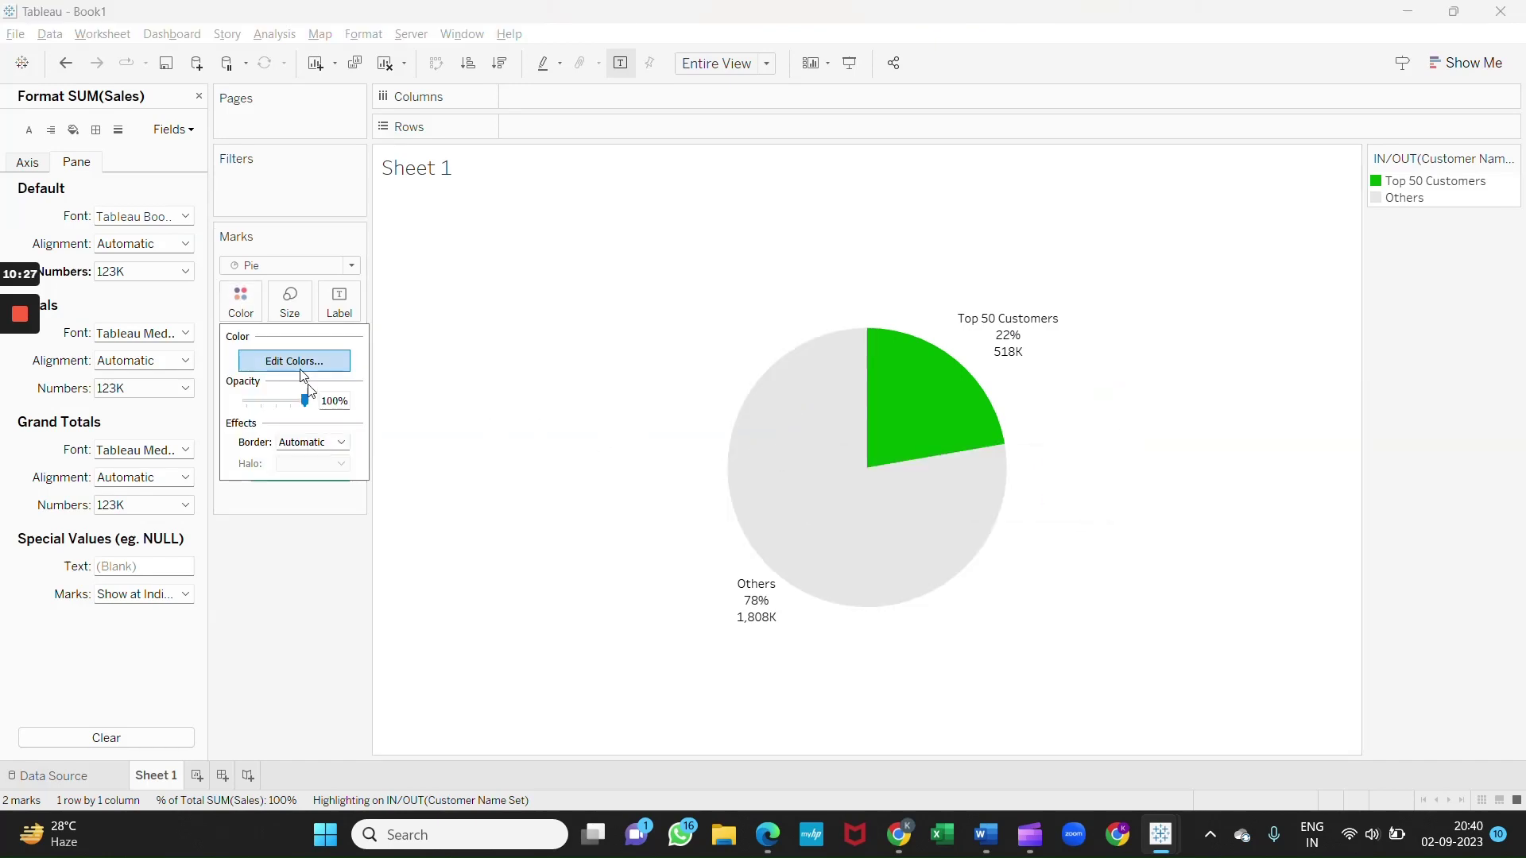
{"action": "left_click", "coordinate": [335, 445]}
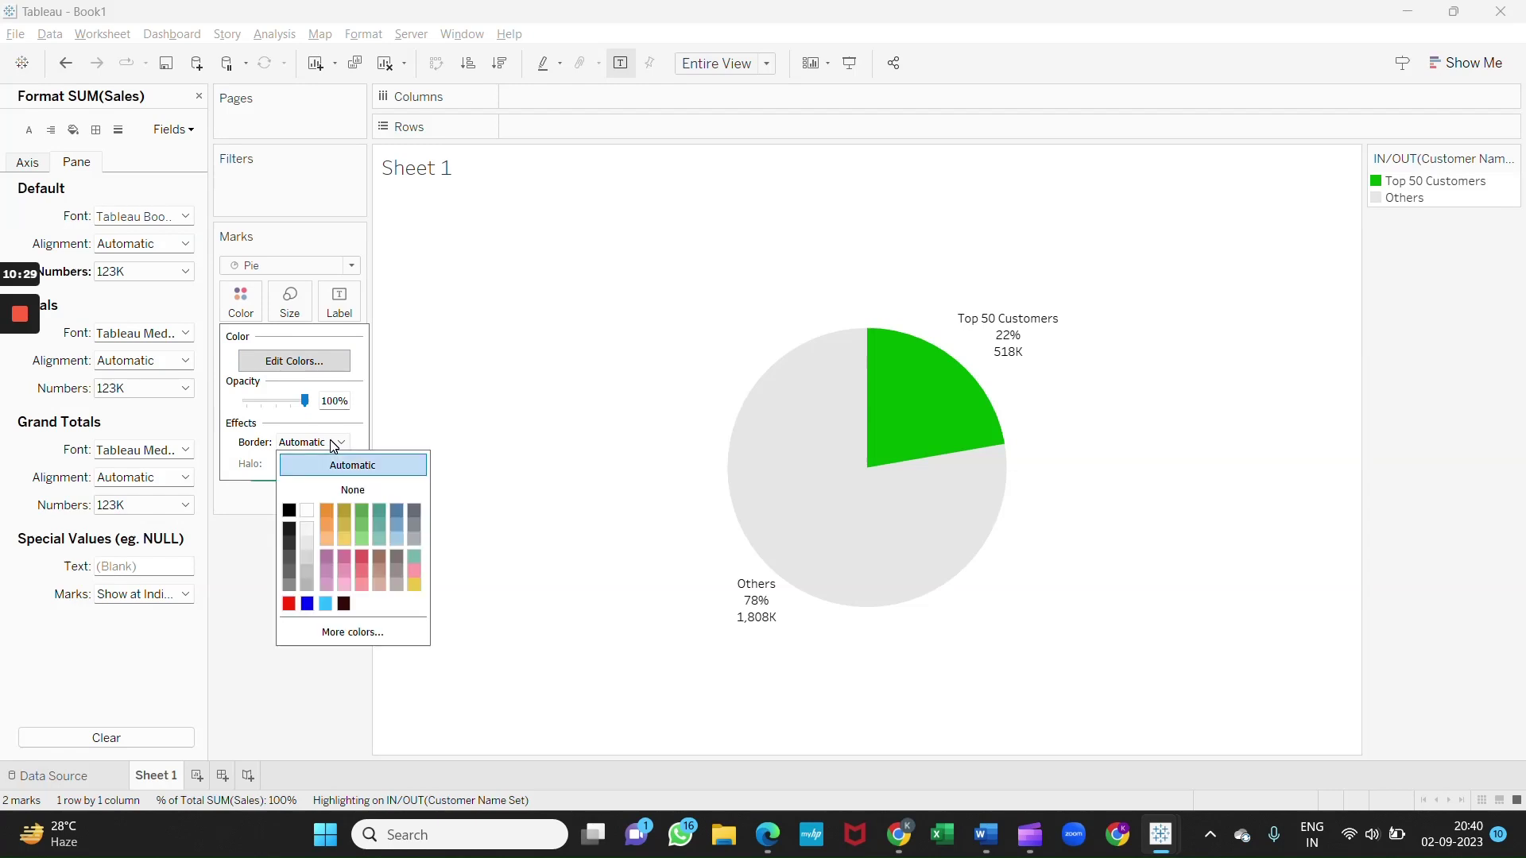
{"action": "left_click", "coordinate": [365, 509]}
{"action": "left_click", "coordinate": [624, 365]}
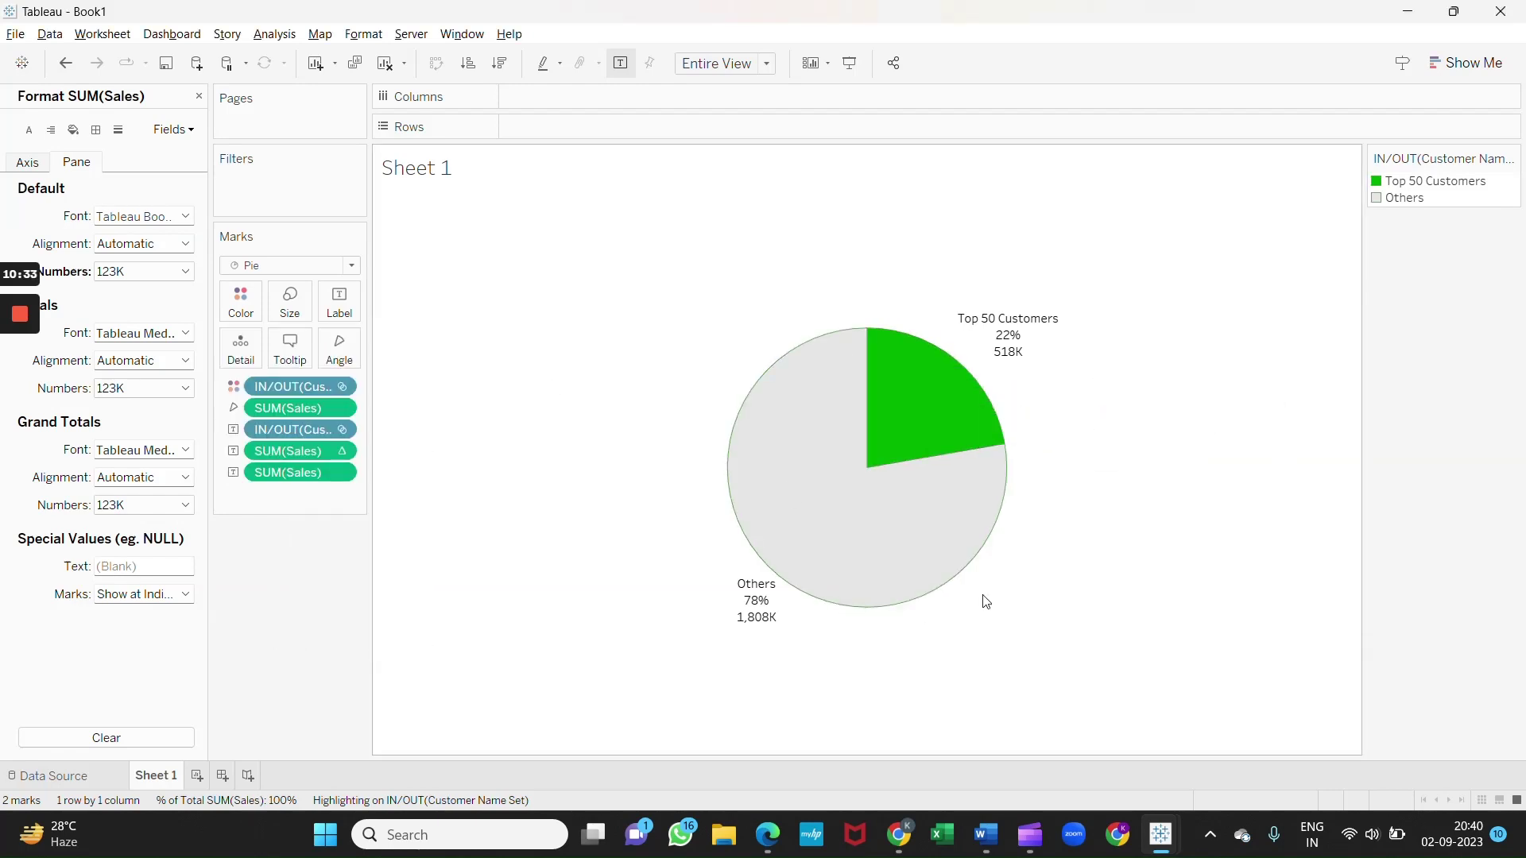
{"action": "left_click", "coordinate": [985, 835]}
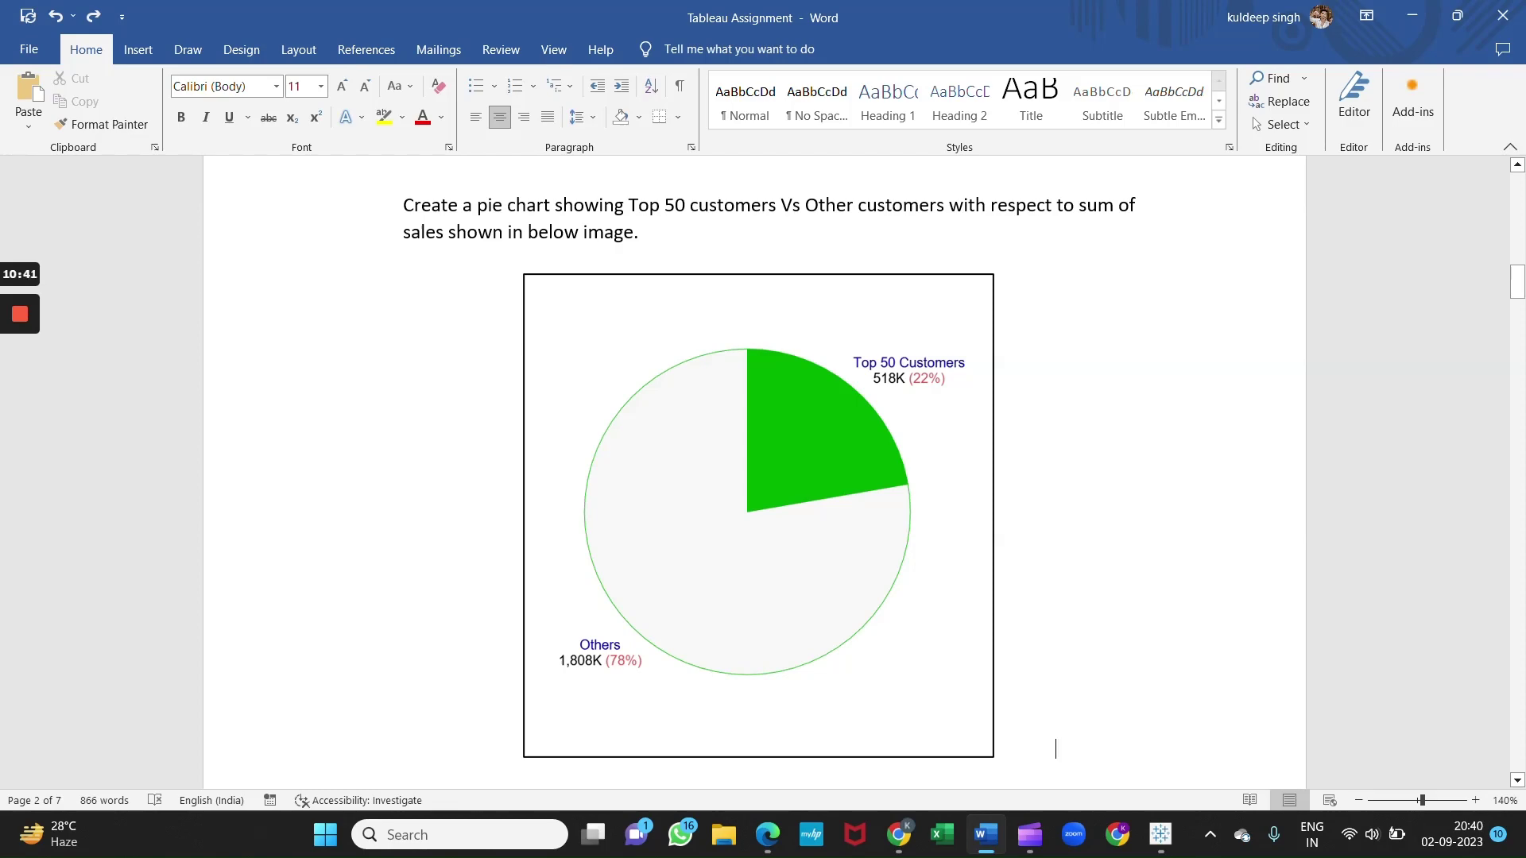
{"action": "key", "text": "alt+Tab"}
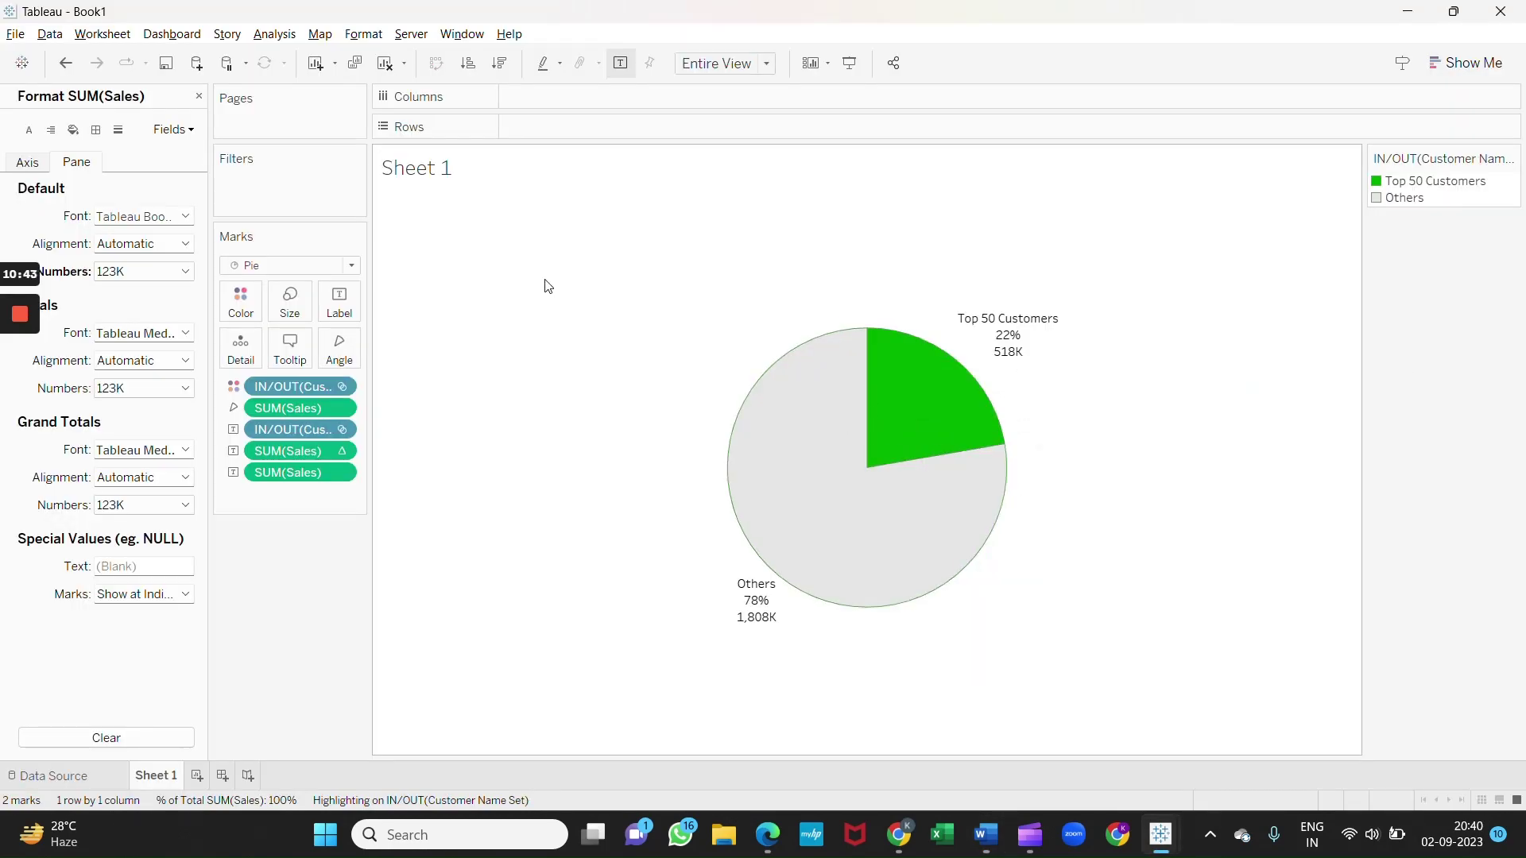
Colour the customer set name line of the pie label dark blue
{"action": "left_click", "coordinate": [348, 309]}
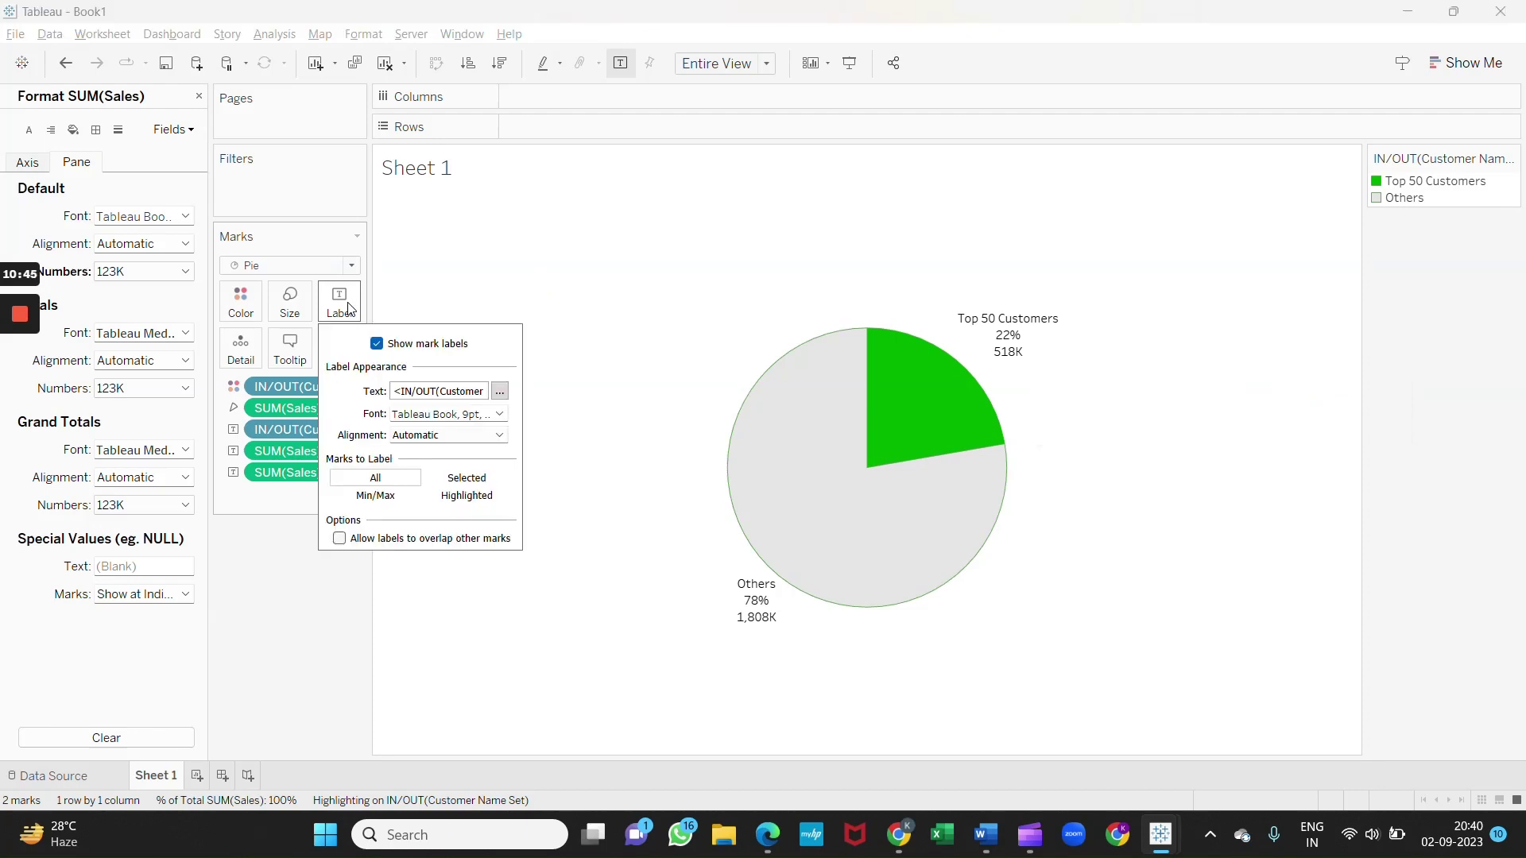
{"action": "left_click", "coordinate": [499, 392]}
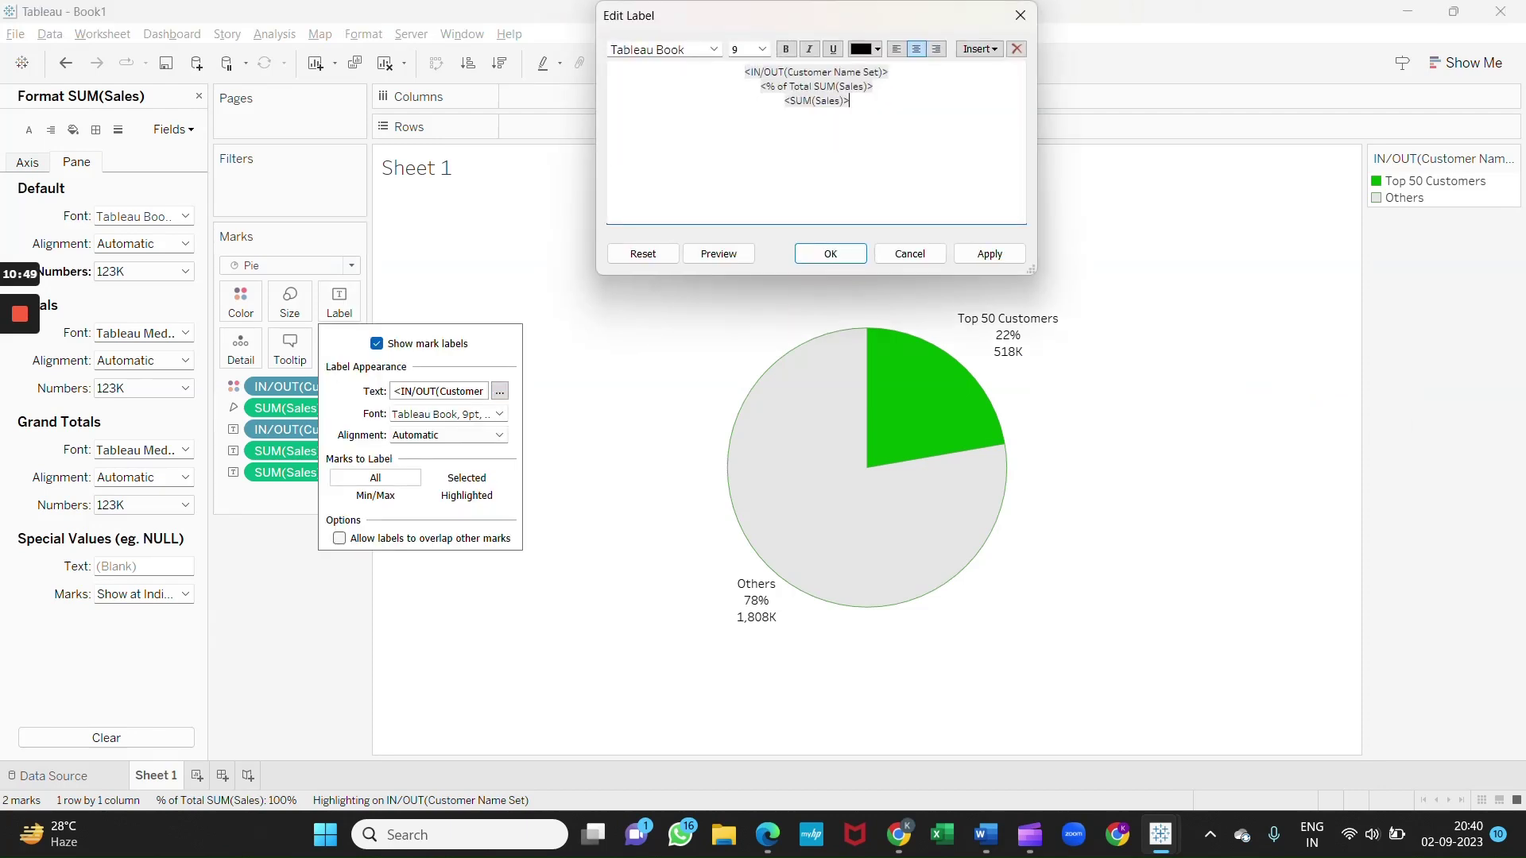
{"action": "left_click_drag", "start_coordinate": [745, 72], "coordinate": [889, 73]}
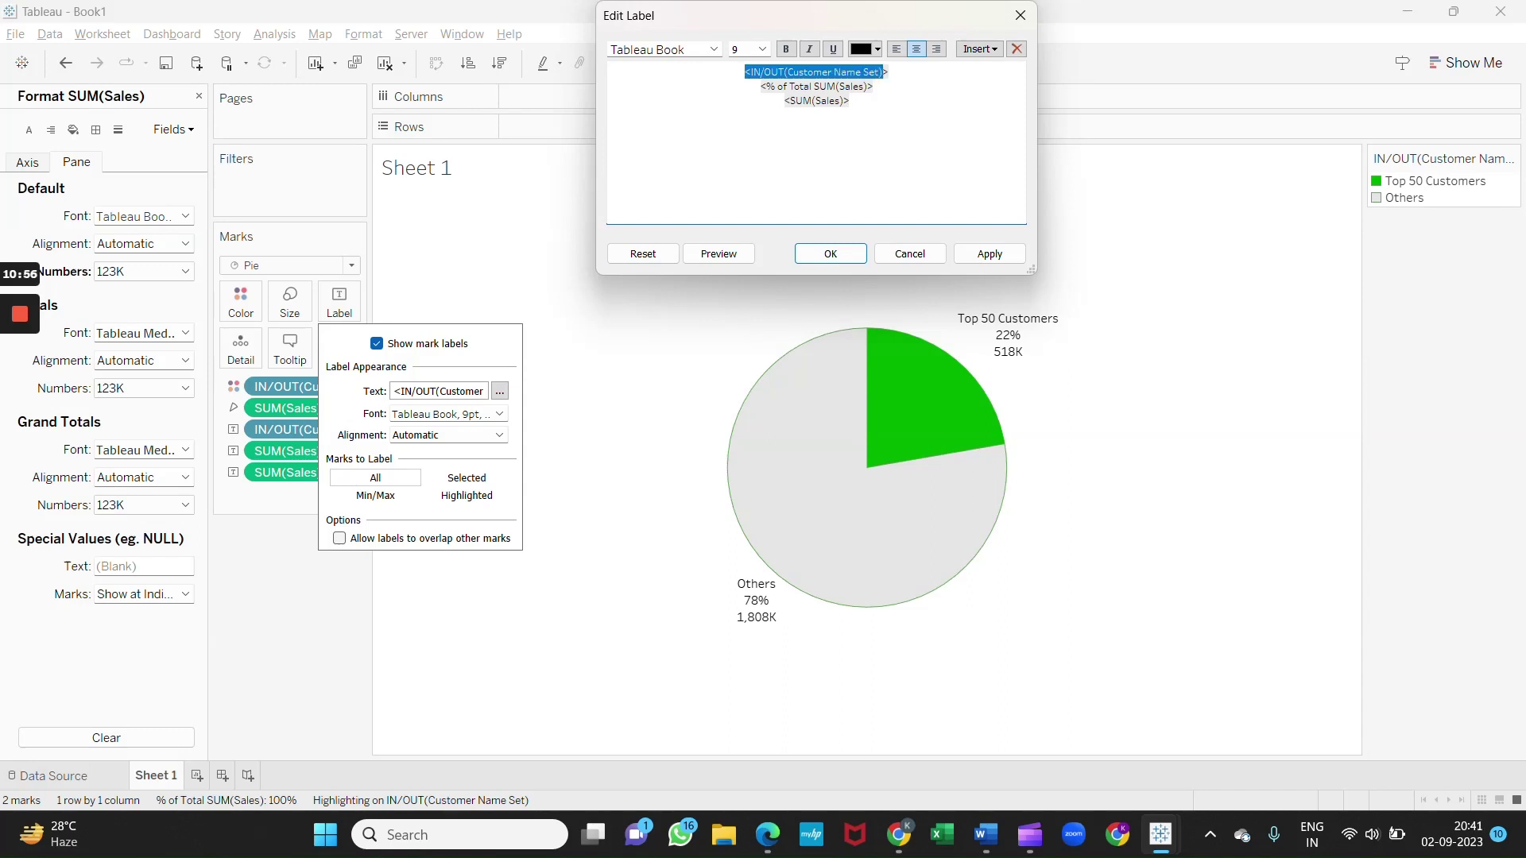
{"action": "left_click", "coordinate": [879, 48]}
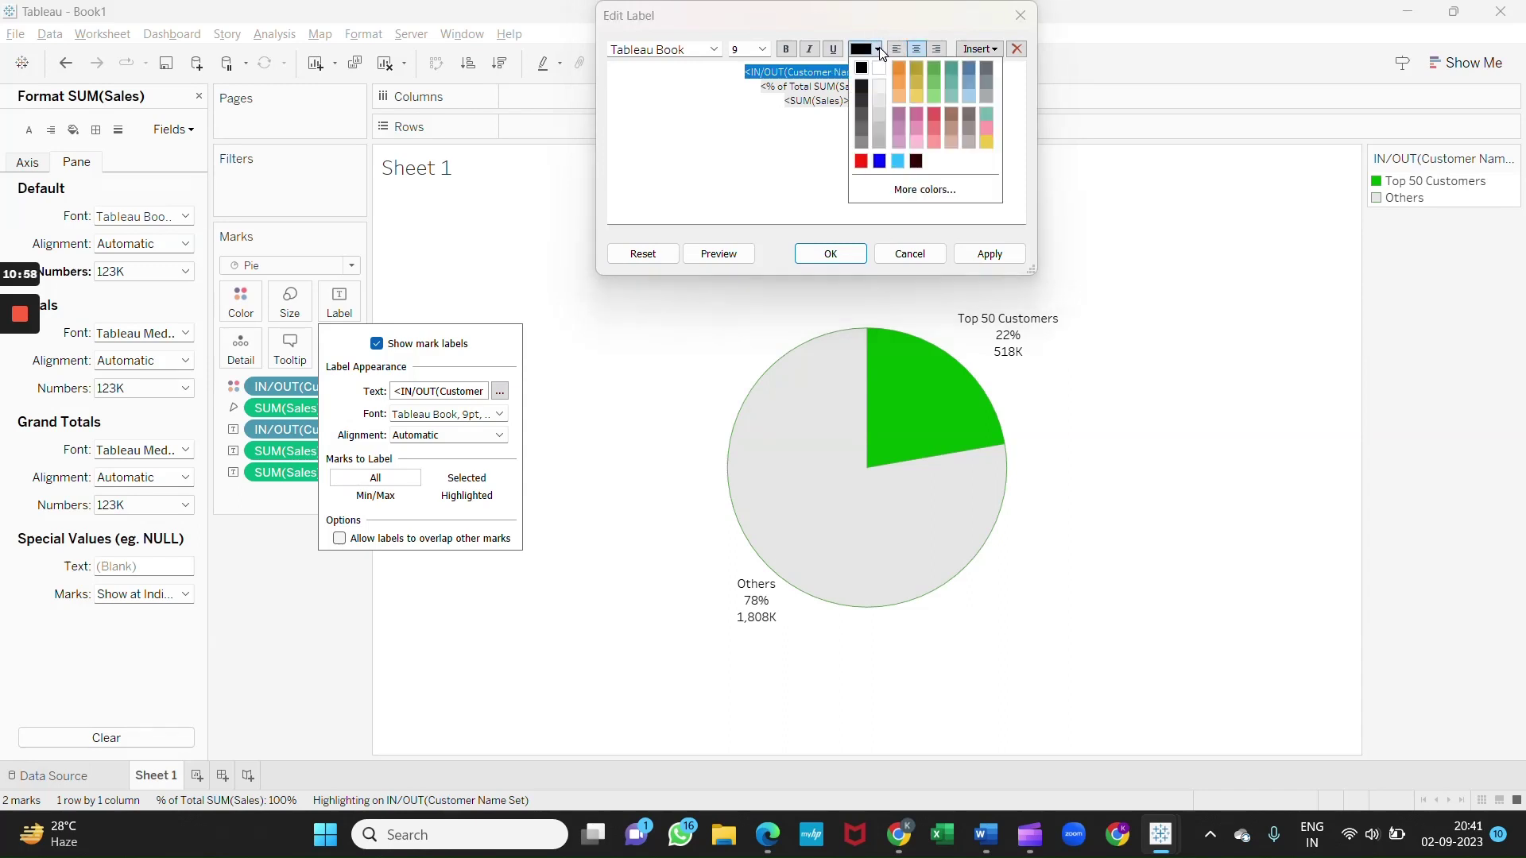
{"action": "left_click", "coordinate": [879, 161]}
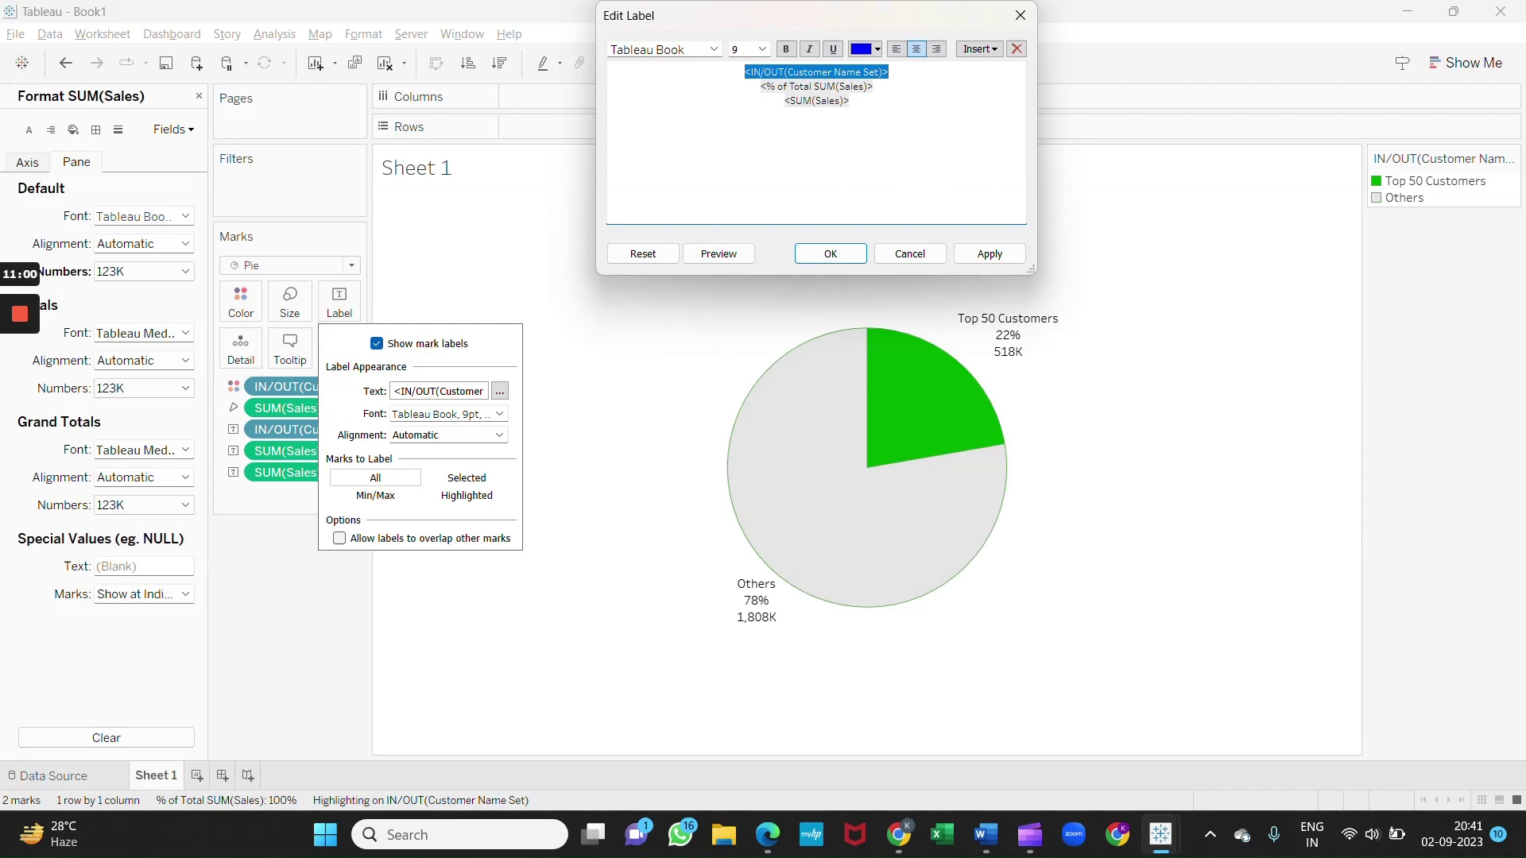
{"action": "key", "text": "ctrl+End"}
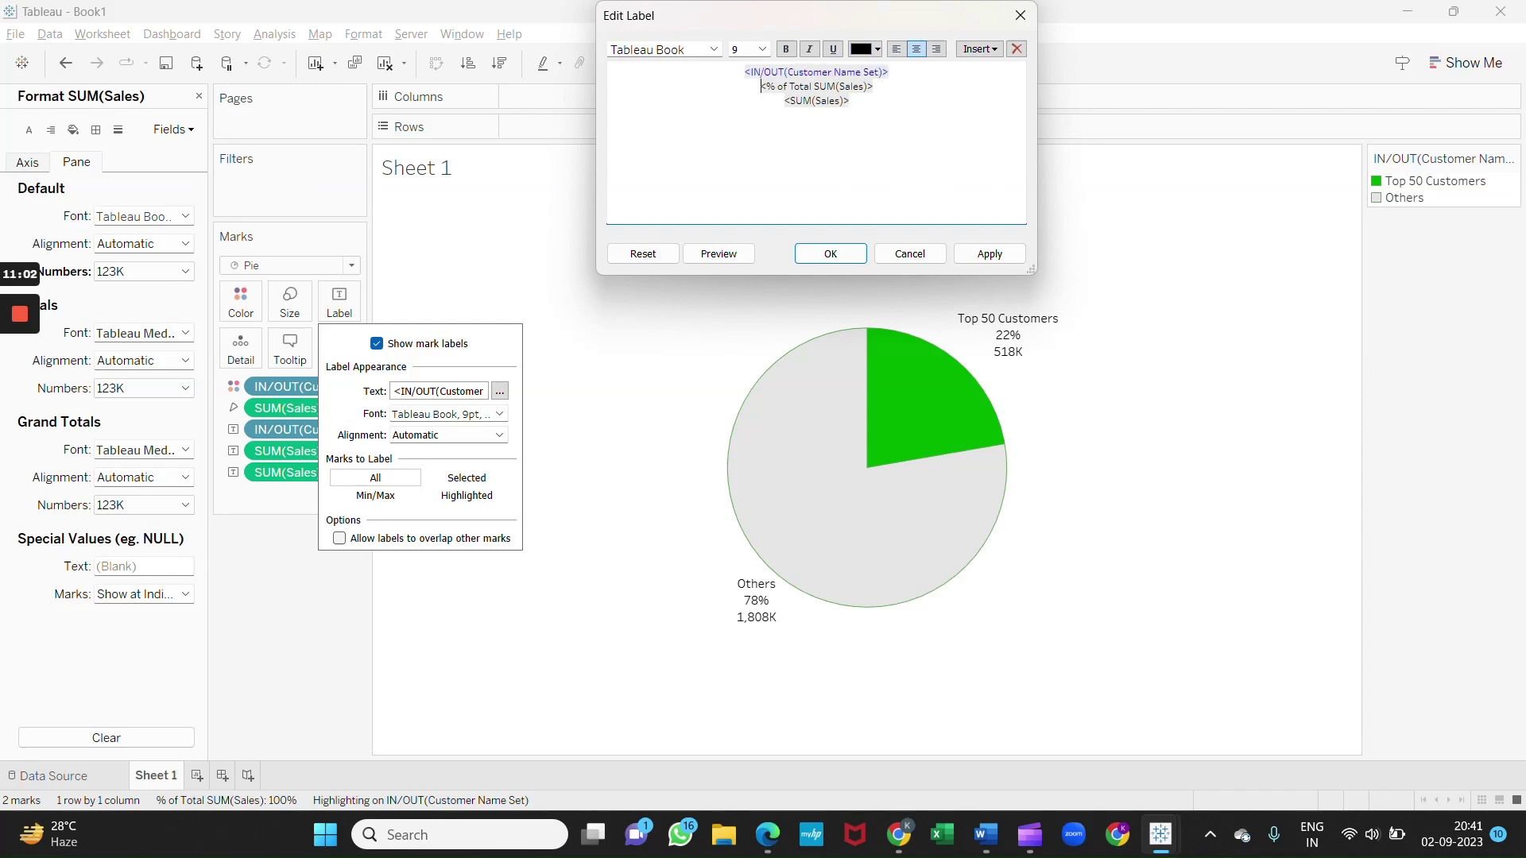
Put the percentage of total in brackets and colour it red
{"action": "left_click", "coordinate": [761, 87]}
{"action": "type", "text": "("}
{"action": "key", "text": "shift+End"}
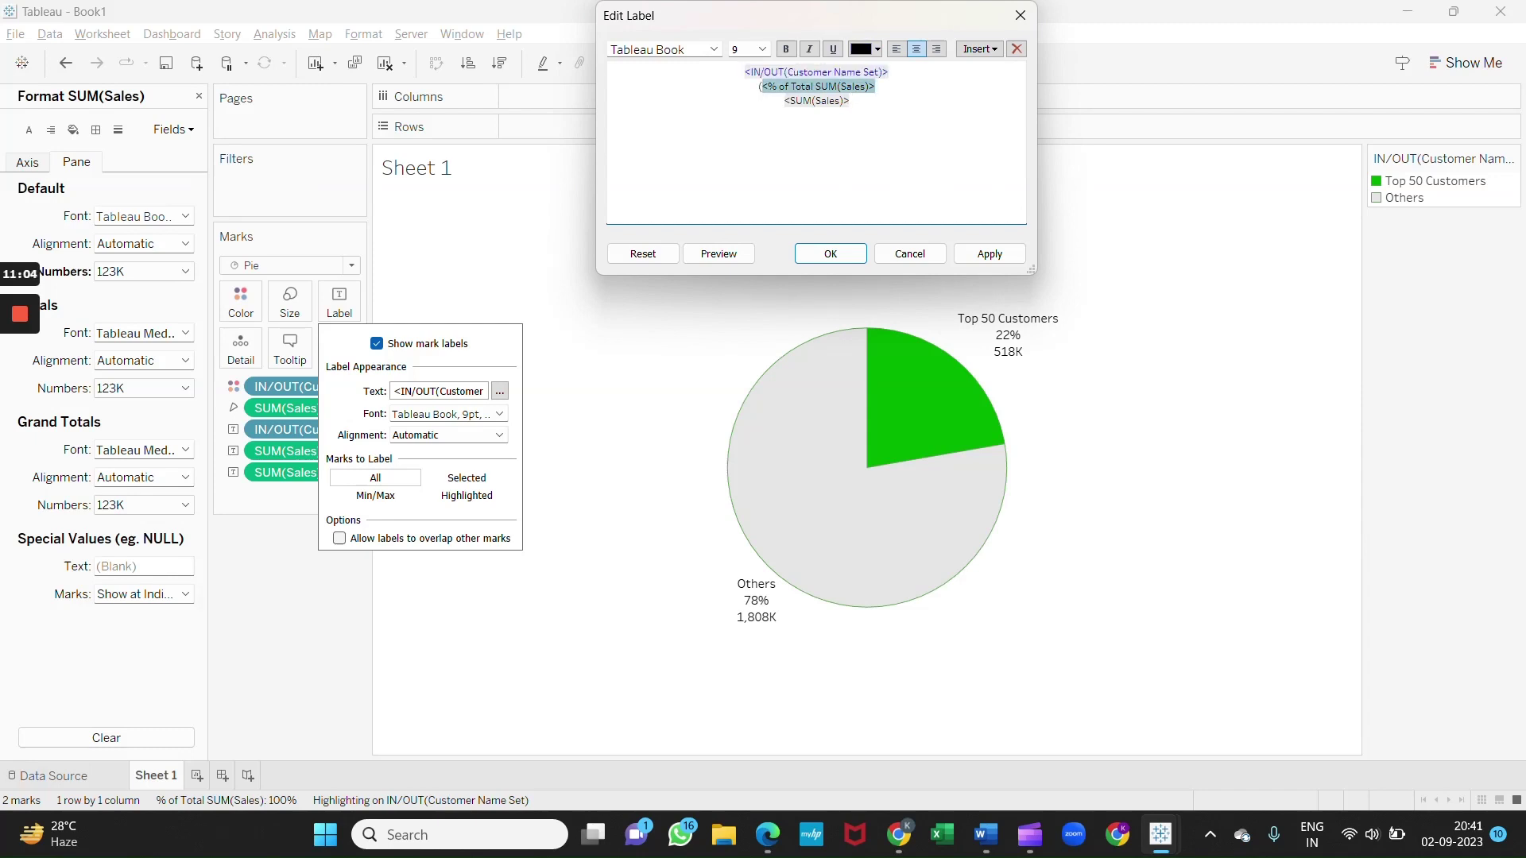
{"action": "double_click", "coordinate": [795, 101]}
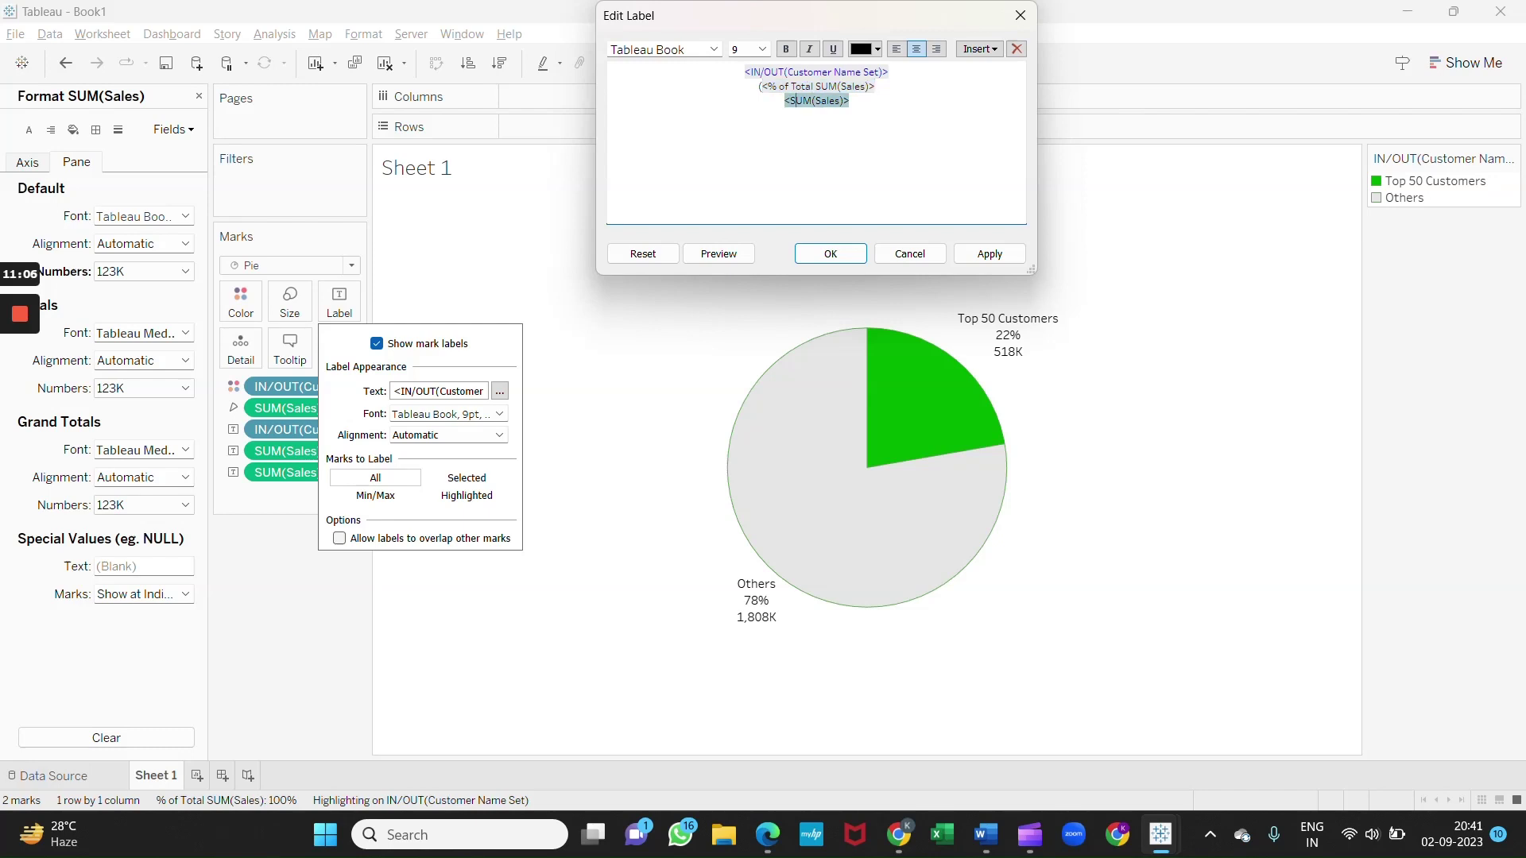
{"action": "key", "text": "Right"}
{"action": "type", "text": ")"}
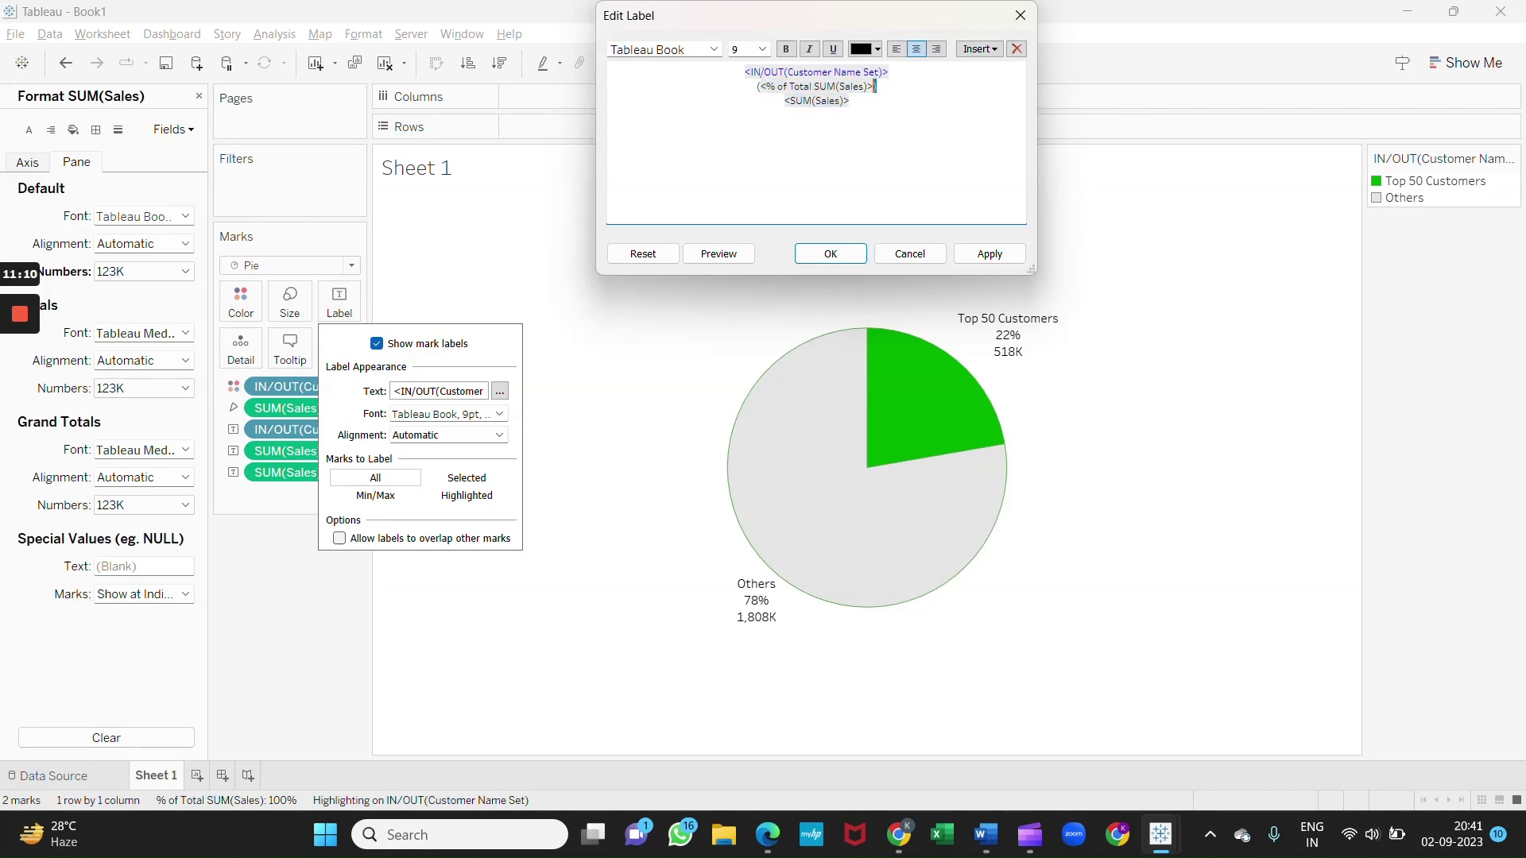
{"action": "key", "text": "shift+Left"}
{"action": "key", "text": "shift+Left"}
{"action": "key", "text": "shift+Left"}
{"action": "key", "text": "shift+Left"}
{"action": "key", "text": "shift+Left"}
{"action": "key", "text": "shift+Left"}
{"action": "left_click", "coordinate": [878, 50]}
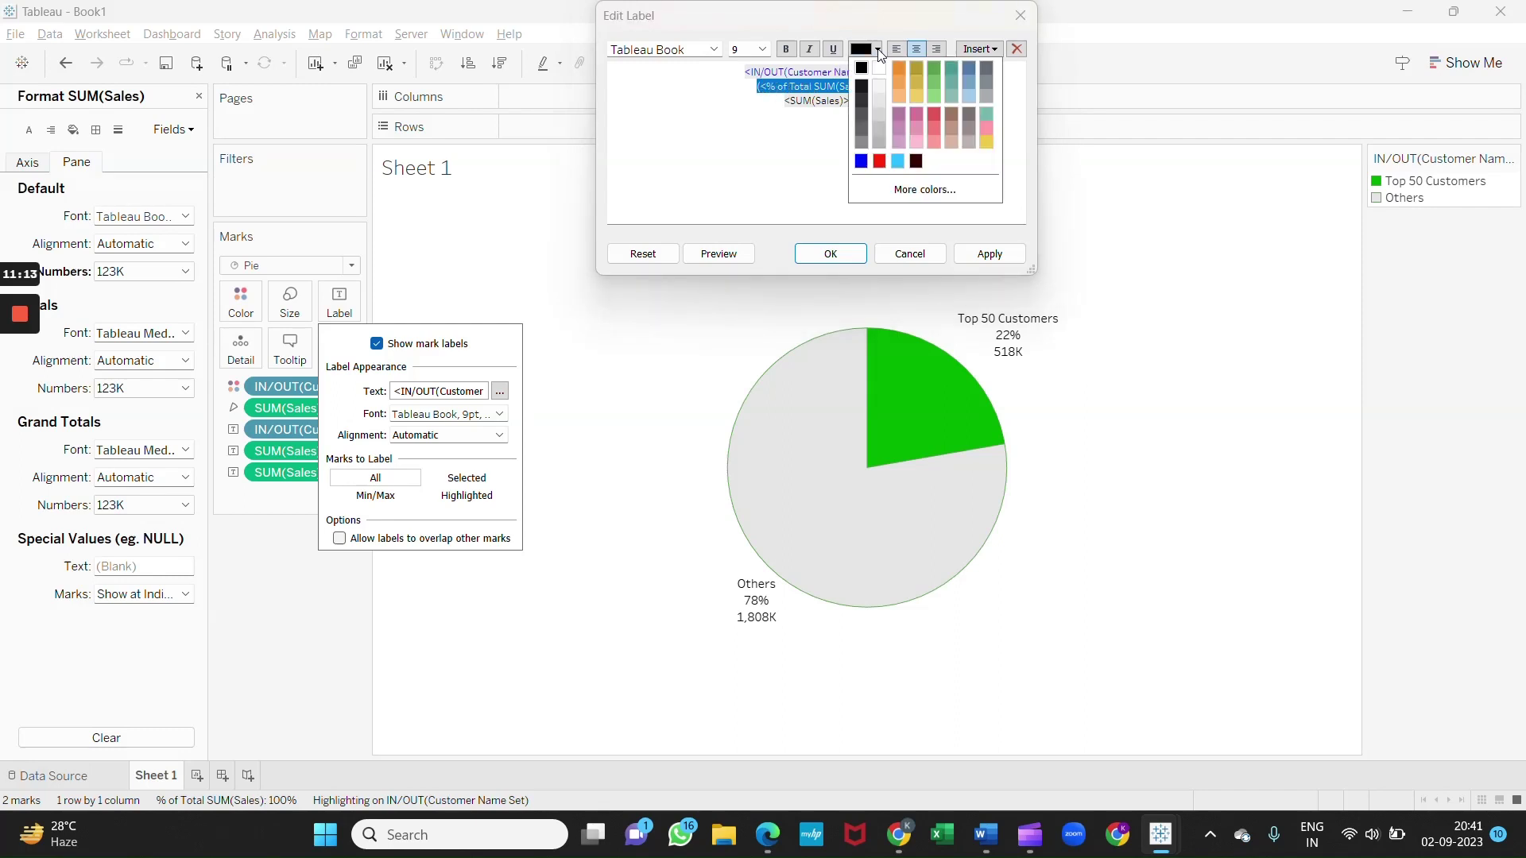
{"action": "left_click", "coordinate": [877, 160]}
{"action": "key", "text": "Right"}
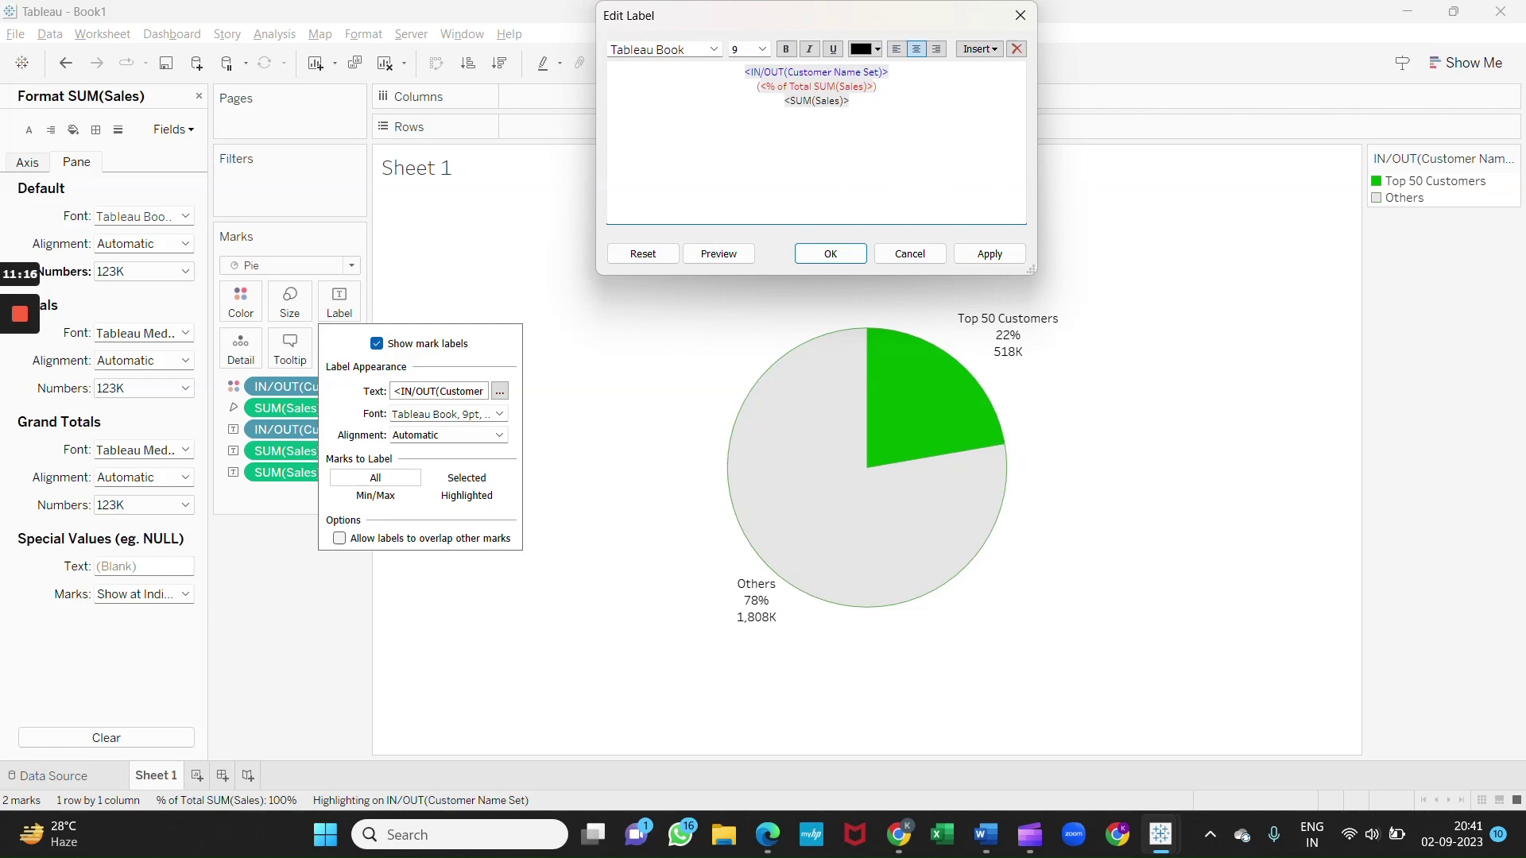
Move the sales field ahead of the red percentage and apply the labels, e.g. 518K(22%)
{"action": "key", "text": "shift+Right"}
{"action": "key", "text": "shift+Right"}
{"action": "key", "text": "shift+Right"}
{"action": "key", "text": "shift+Right"}
{"action": "key", "text": "shift+Right"}
{"action": "key", "text": "shift+Right"}
{"action": "key", "text": "shift+Right"}
{"action": "key", "text": "shift+Right"}
{"action": "key", "text": "shift+Right"}
{"action": "key", "text": "shift+Right"}
{"action": "key", "text": "ctrl+c"}
{"action": "key", "text": "Delete"}
{"action": "key", "text": "BackSpace"}
{"action": "key", "text": "ctrl+v"}
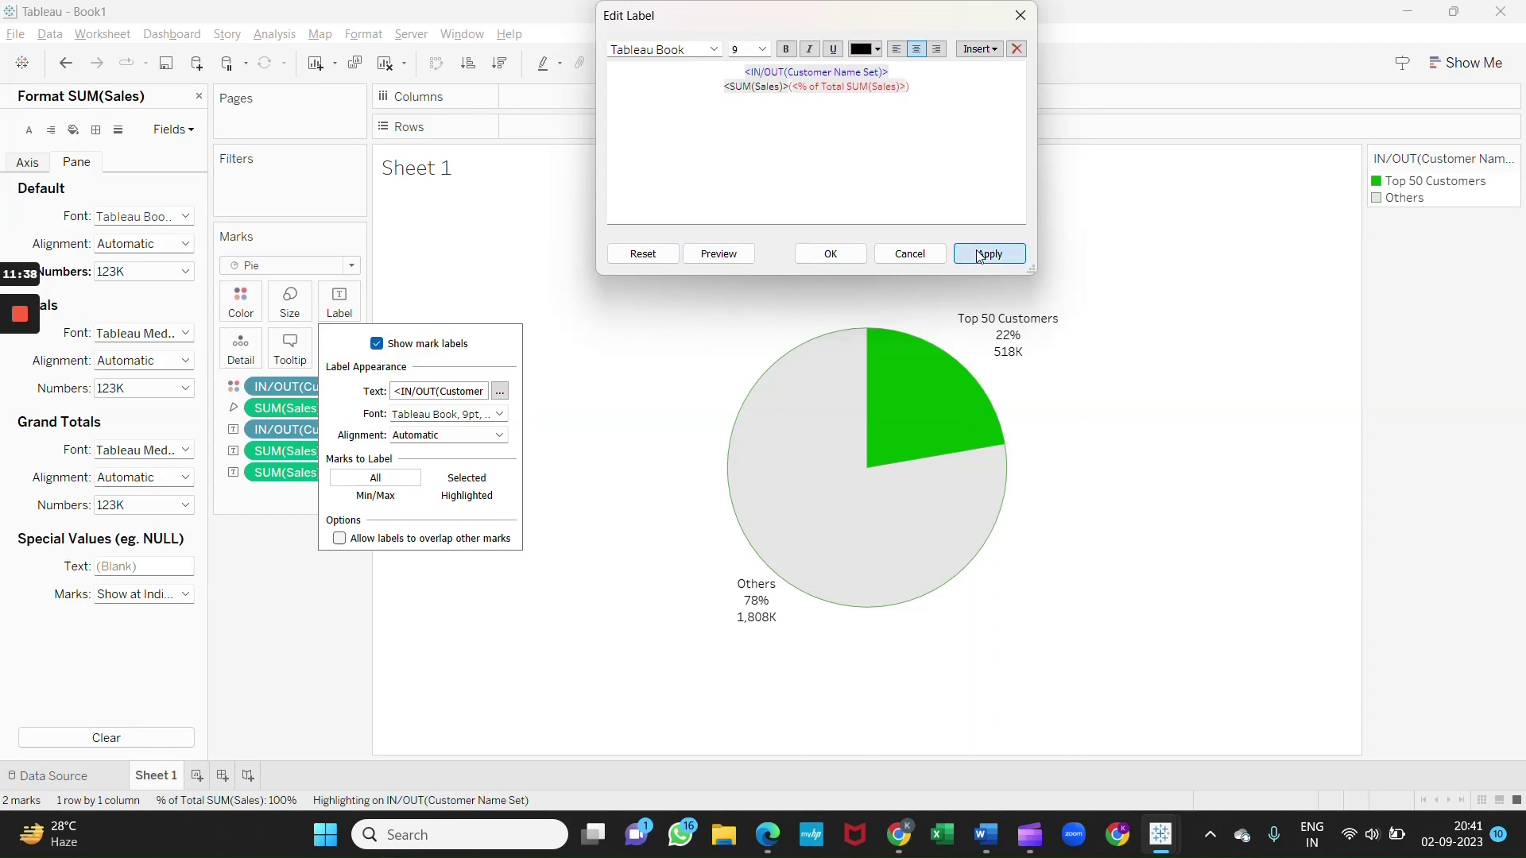
{"action": "left_click", "coordinate": [989, 254]}
{"action": "left_click", "coordinate": [844, 254]}
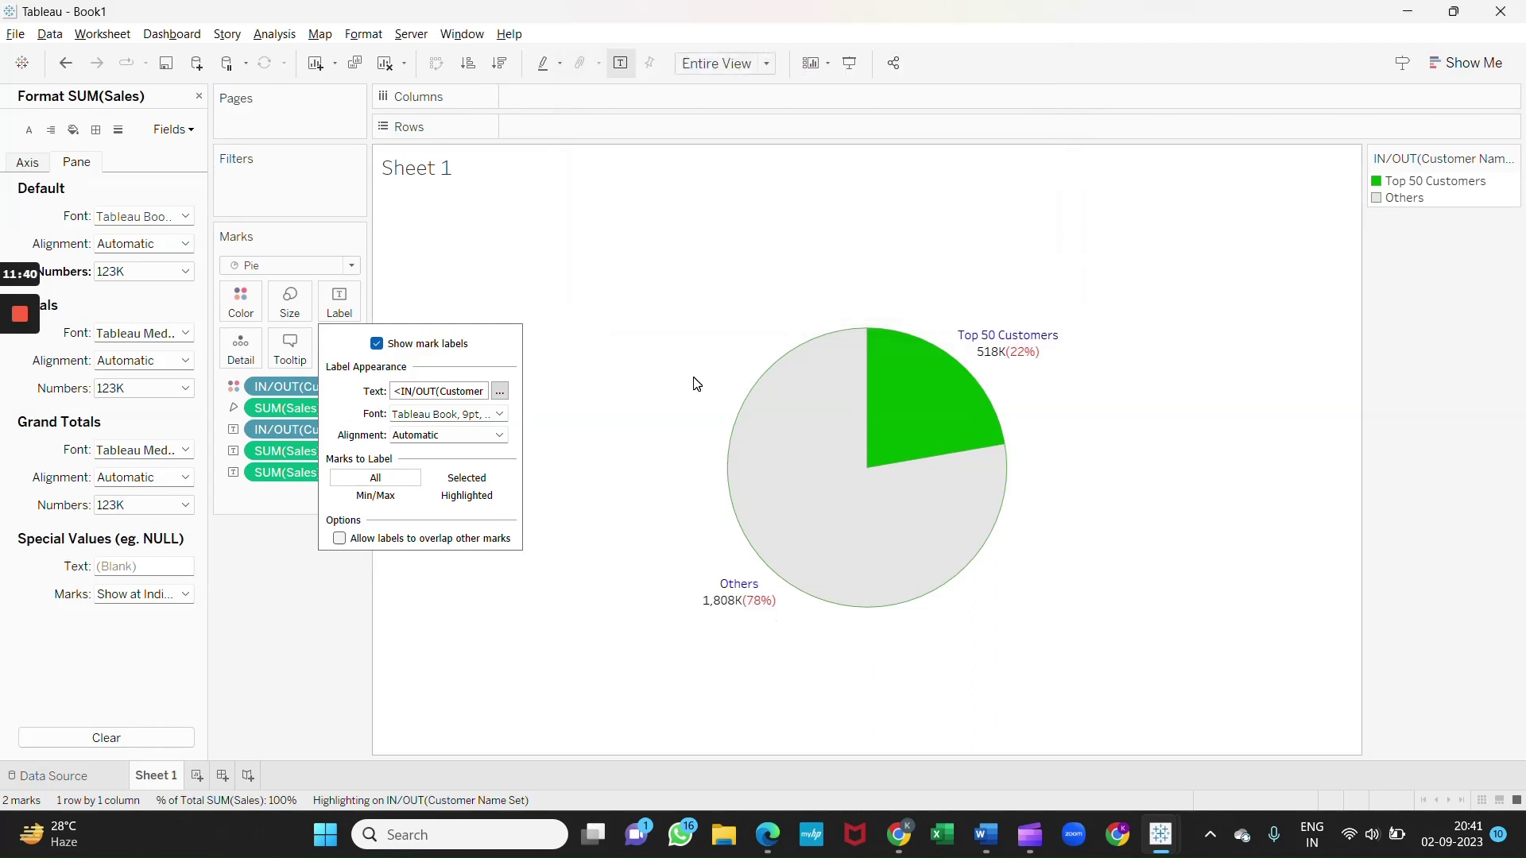
{"action": "left_click", "coordinate": [693, 383]}
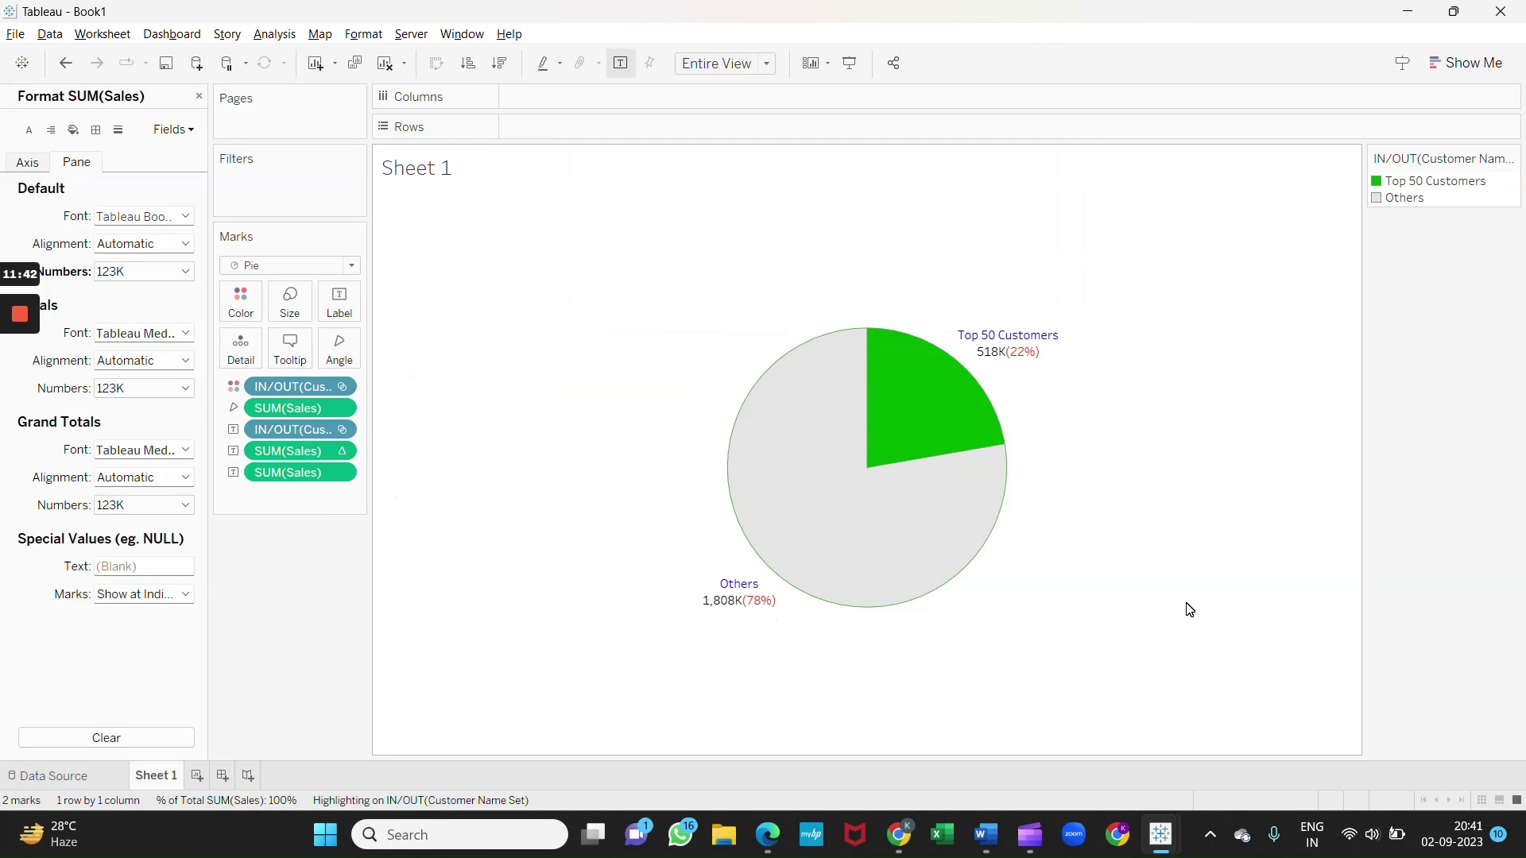